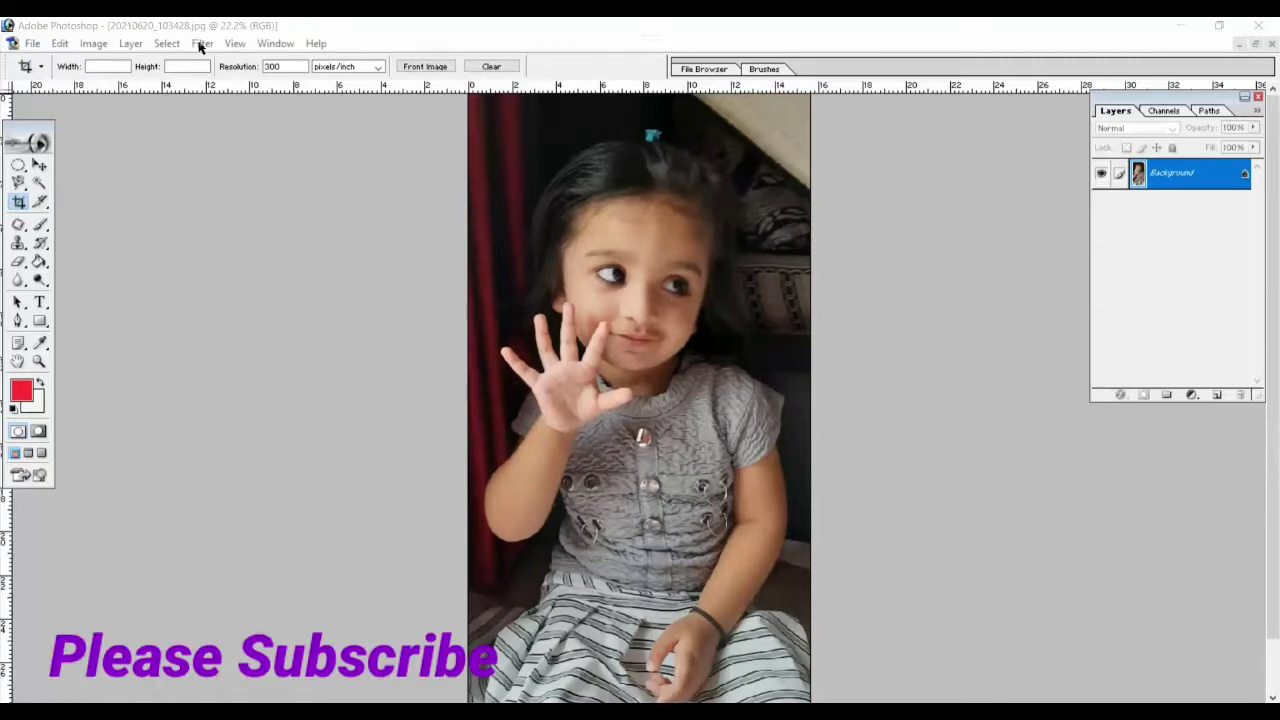
Show the Filter menu's Artistic submenu for the girl's portrait
{"action": "left_click", "coordinate": [202, 43]}
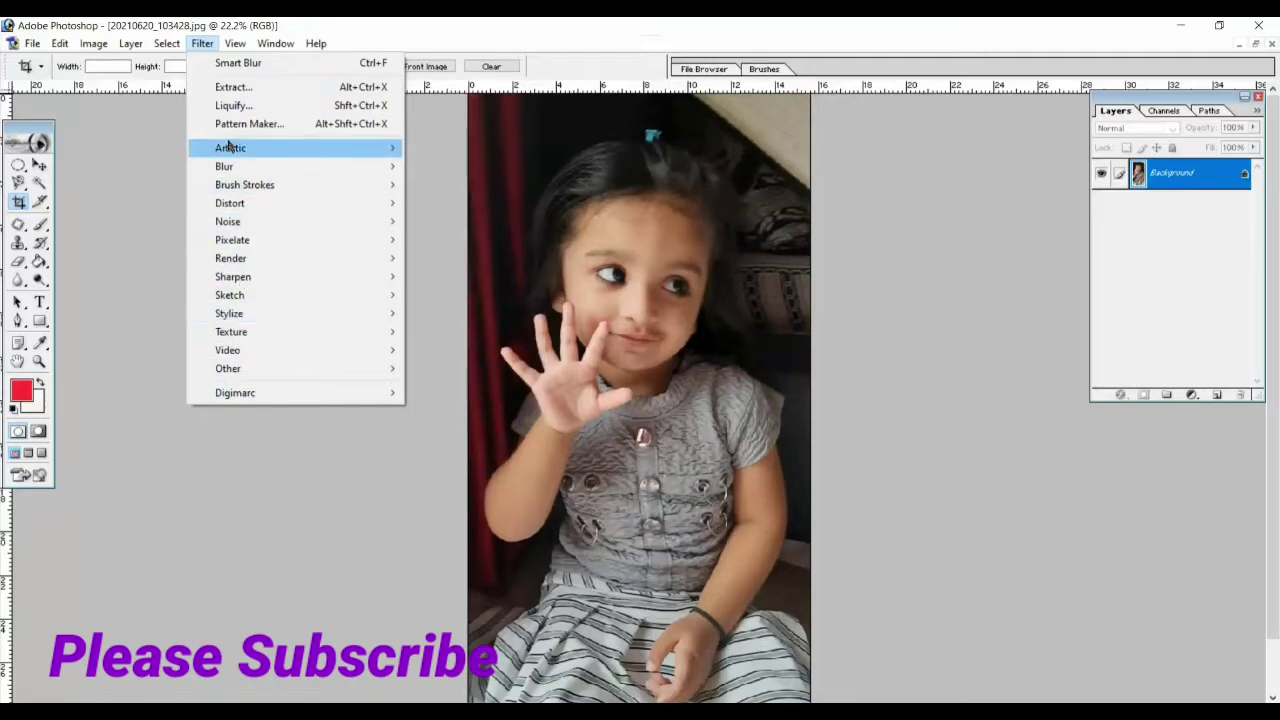
{"action": "mouse_move", "coordinate": [230, 148]}
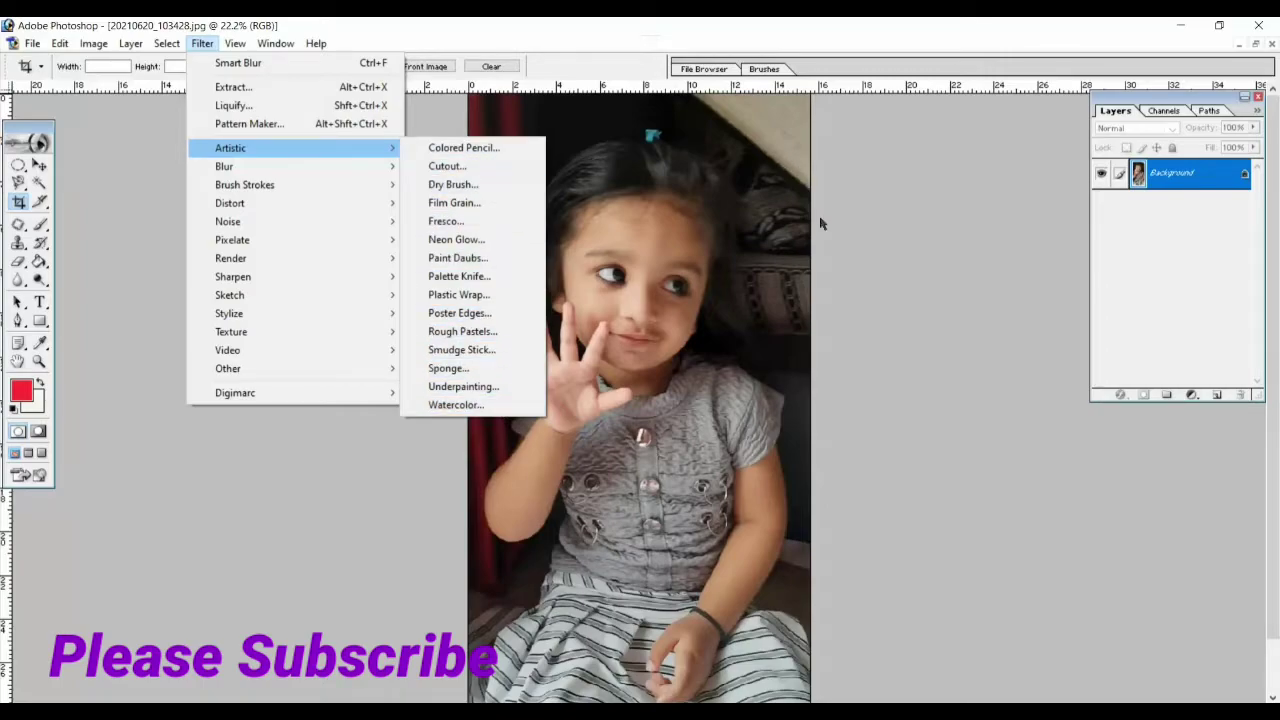
{"action": "left_click", "coordinate": [904, 257]}
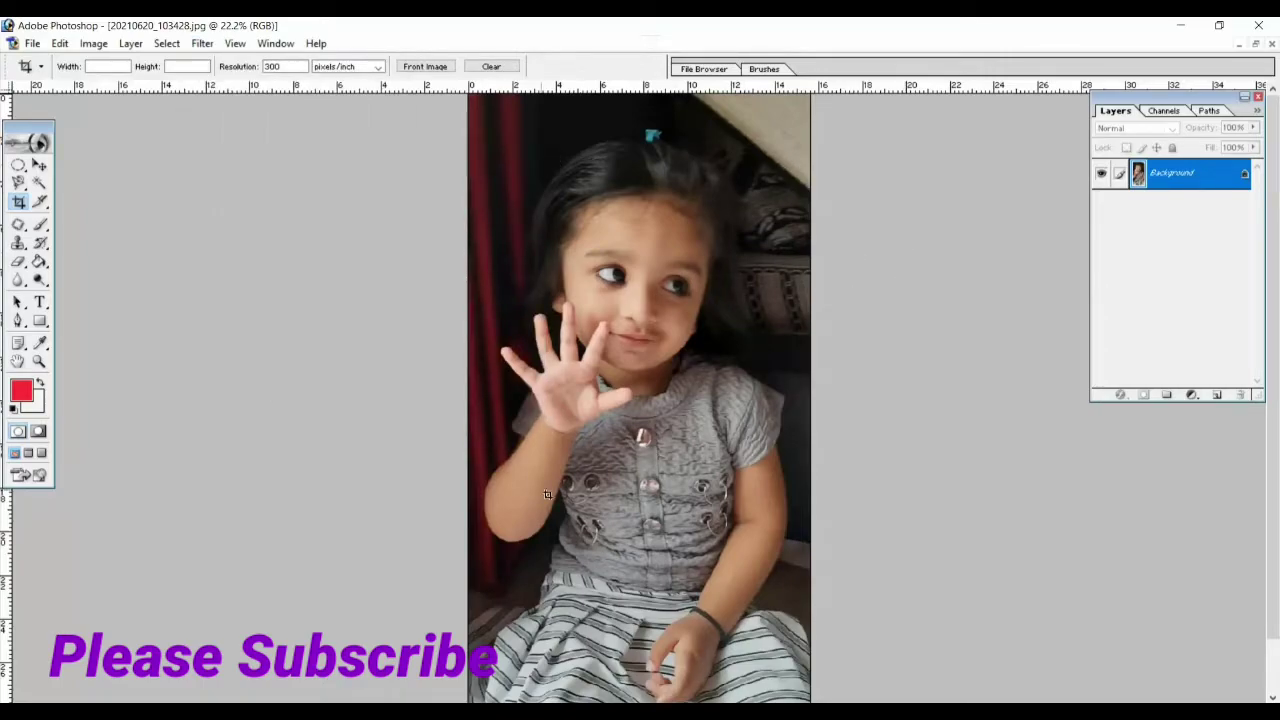
{"action": "left_click", "coordinate": [204, 48]}
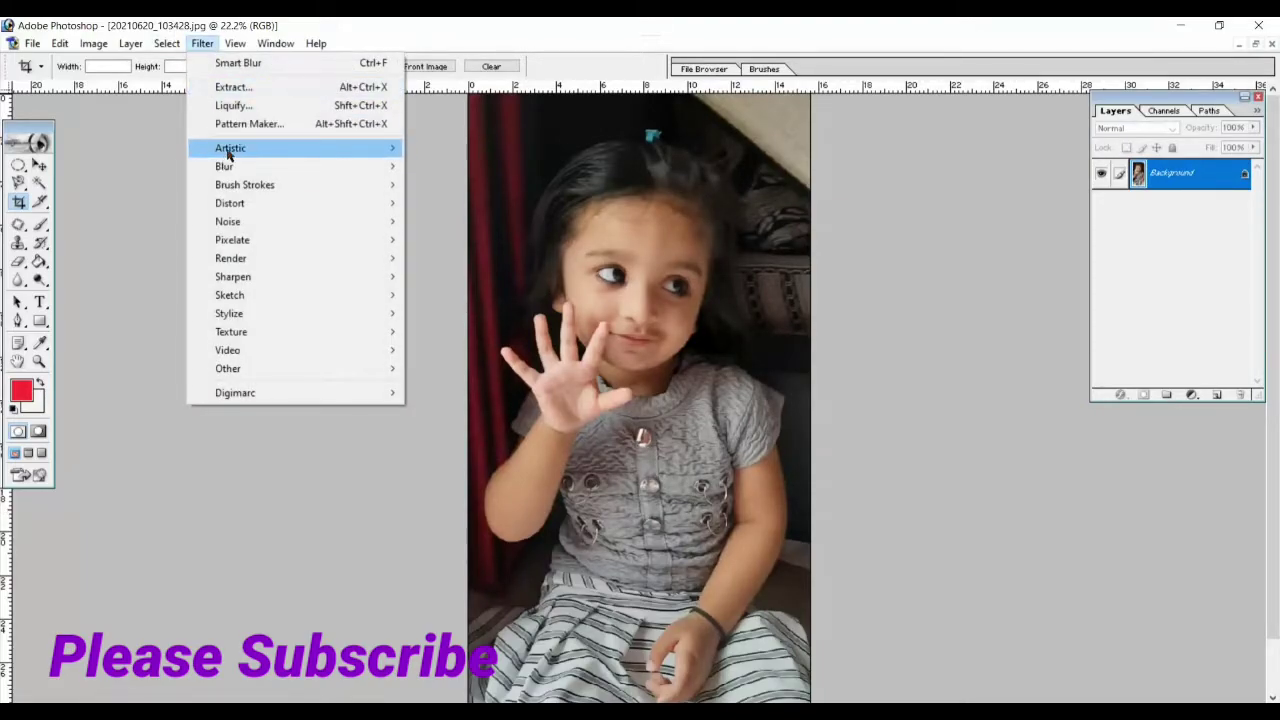
{"action": "mouse_move", "coordinate": [230, 148]}
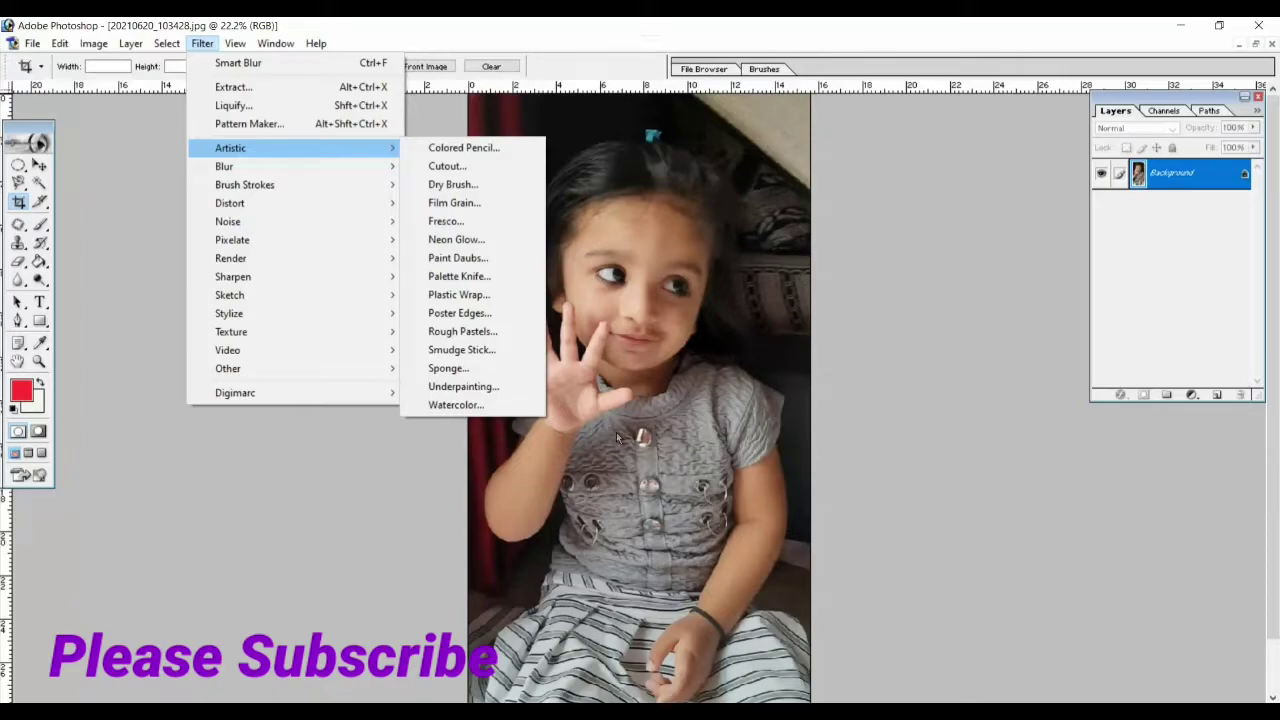
Open Colored Pencil with its preview zoomed to 11% and the face centered
{"action": "left_click", "coordinate": [494, 147]}
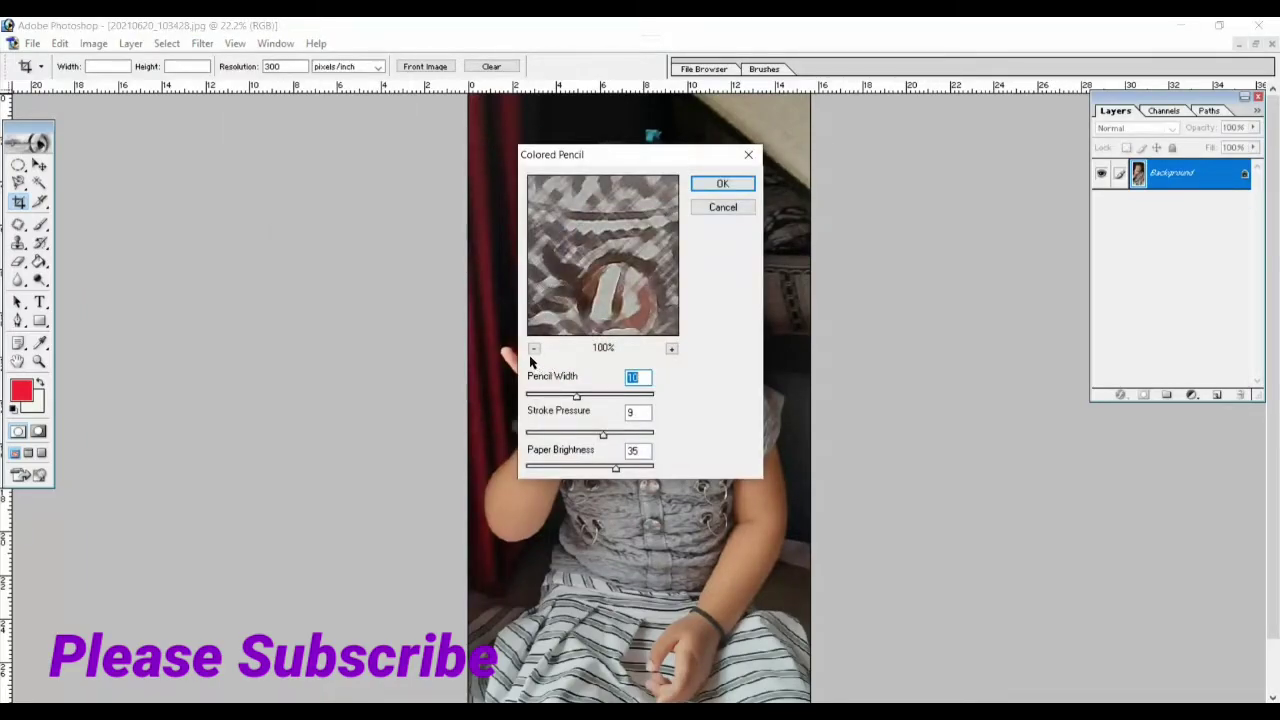
{"action": "left_click", "coordinate": [534, 349]}
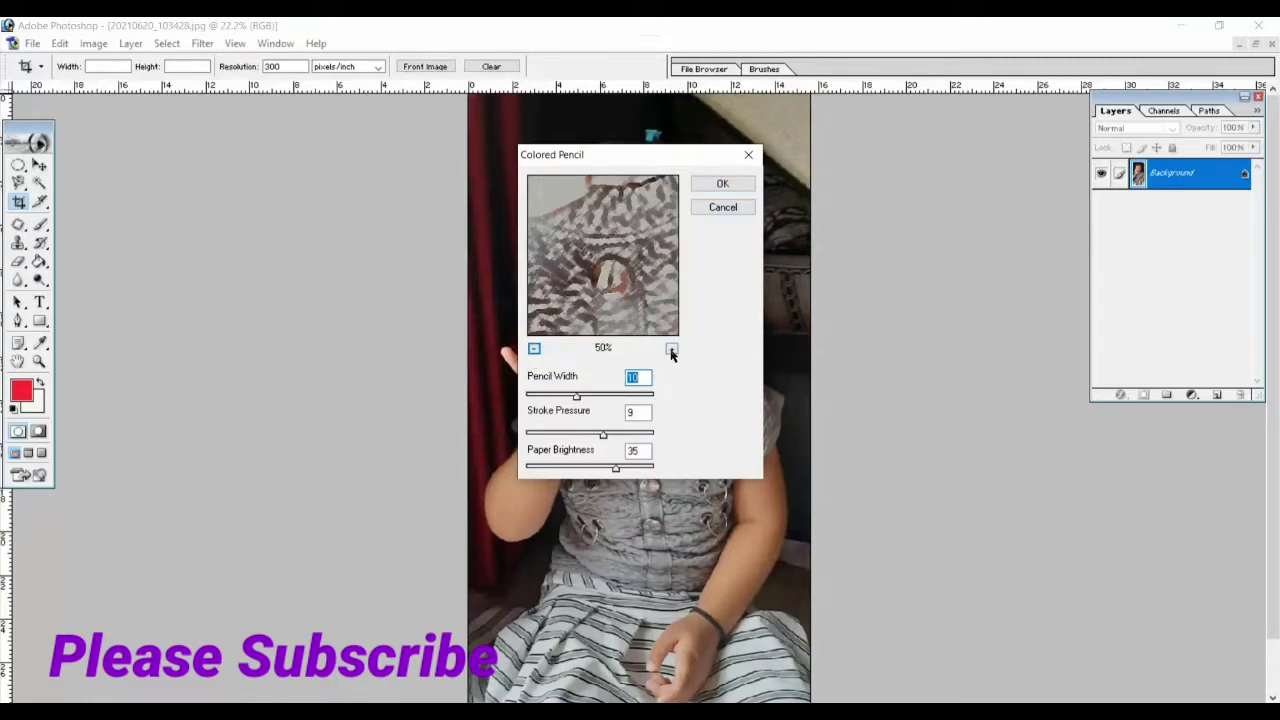
{"action": "left_click", "coordinate": [535, 349]}
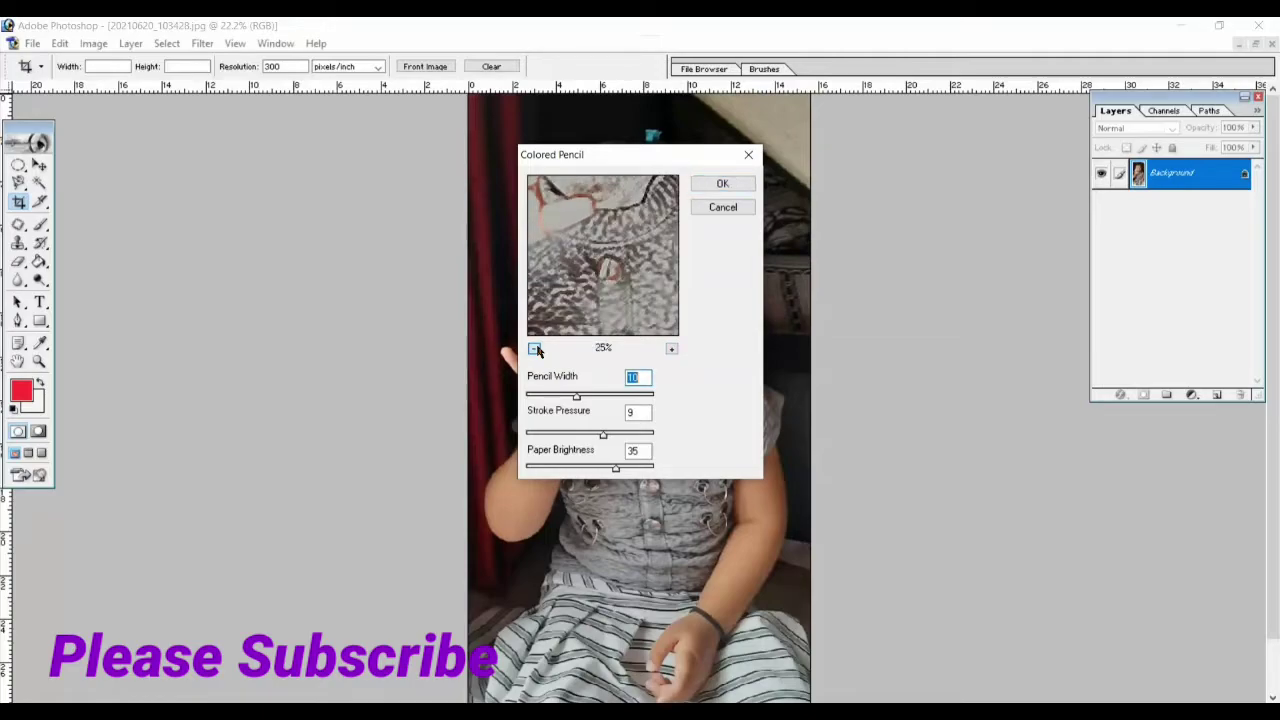
{"action": "left_click", "coordinate": [535, 349]}
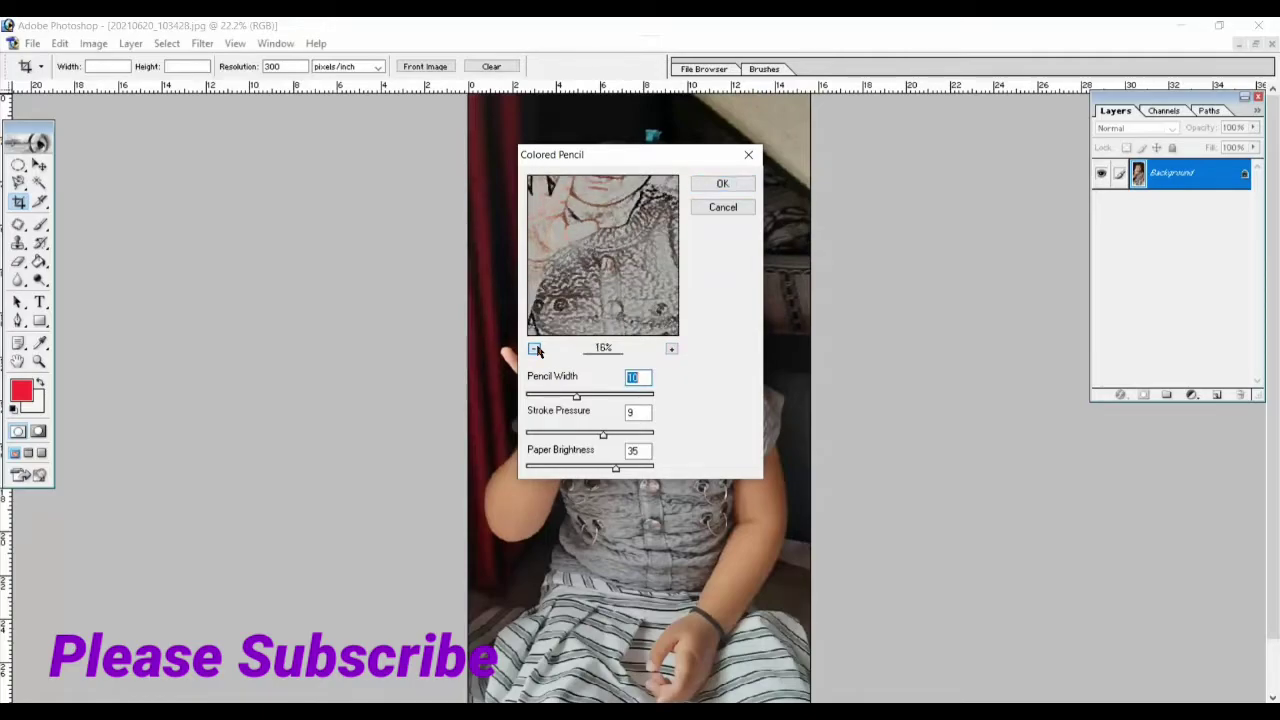
{"action": "left_click", "coordinate": [535, 349]}
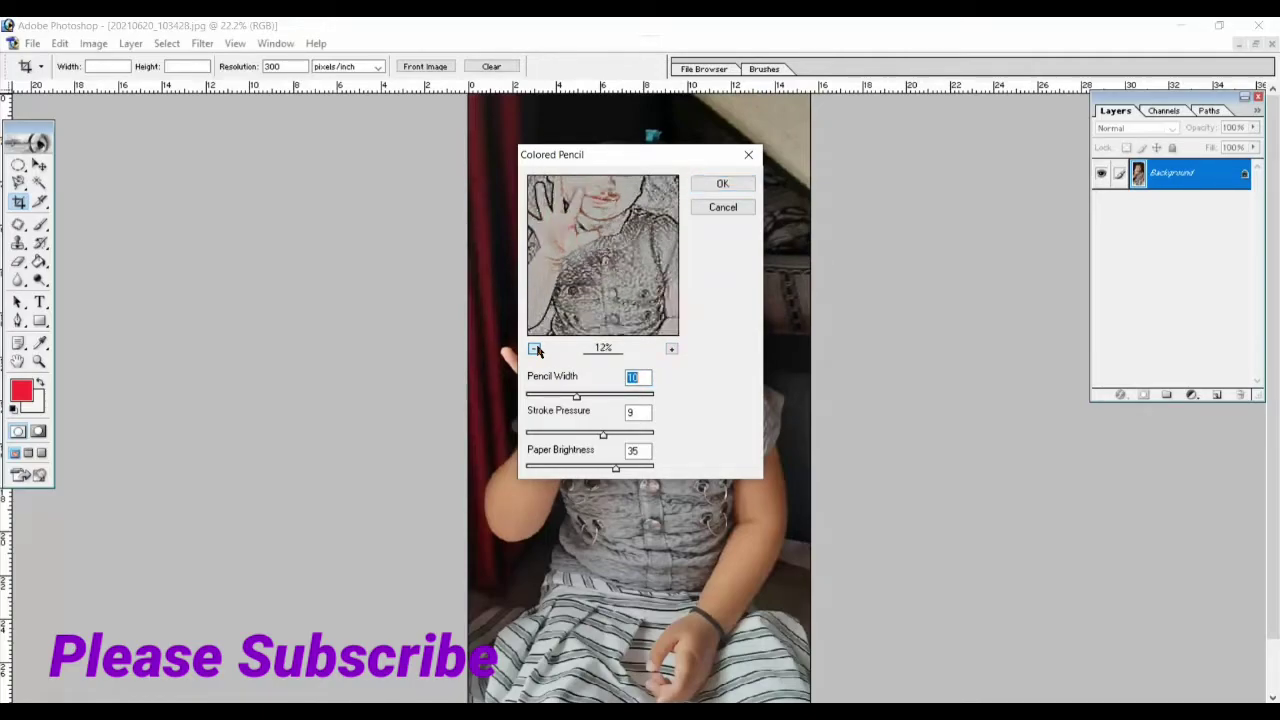
{"action": "left_click", "coordinate": [535, 349]}
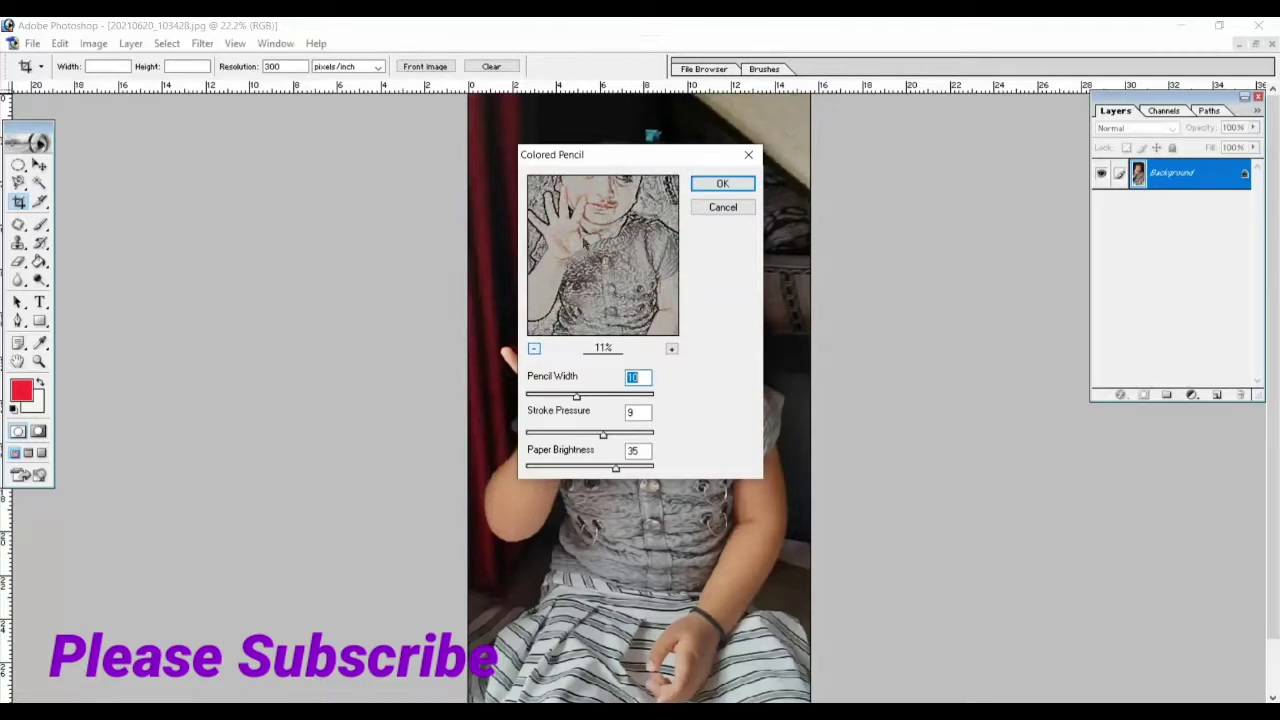
{"action": "left_click_drag", "start_coordinate": [583, 269], "coordinate": [594, 262]}
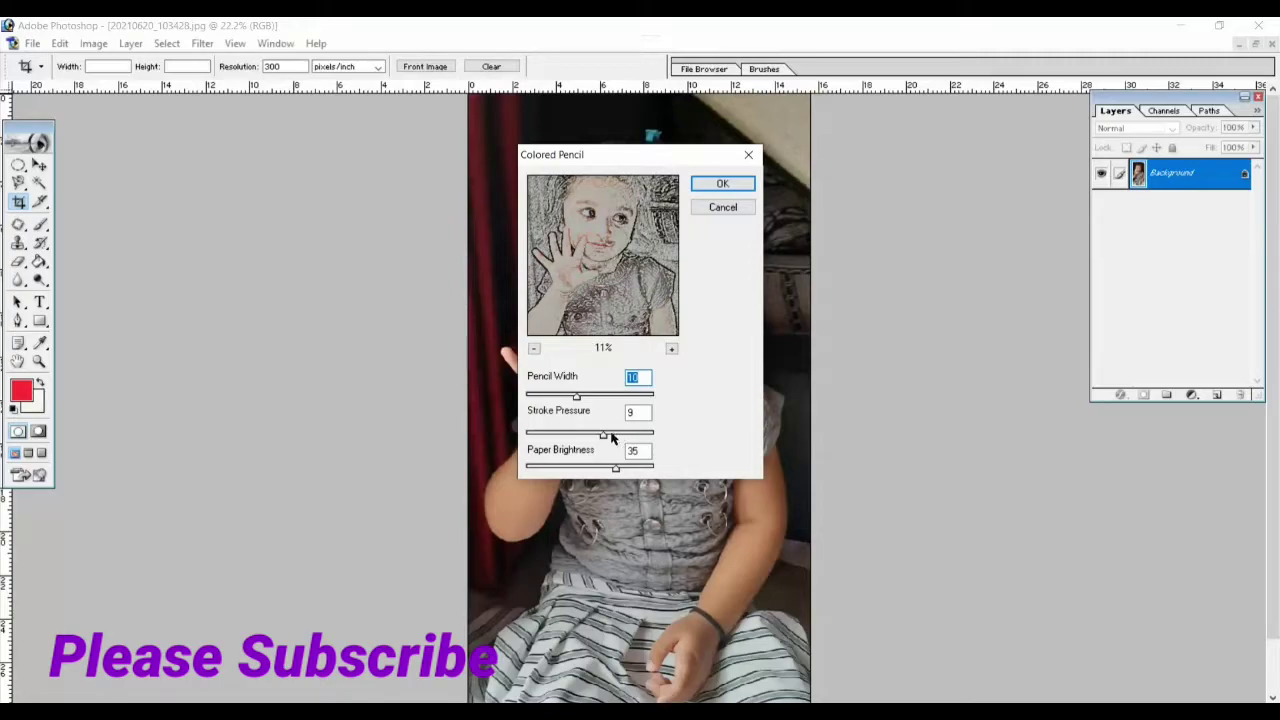
Set the Colored Pencil pencil width to 10
{"action": "left_click", "coordinate": [547, 396]}
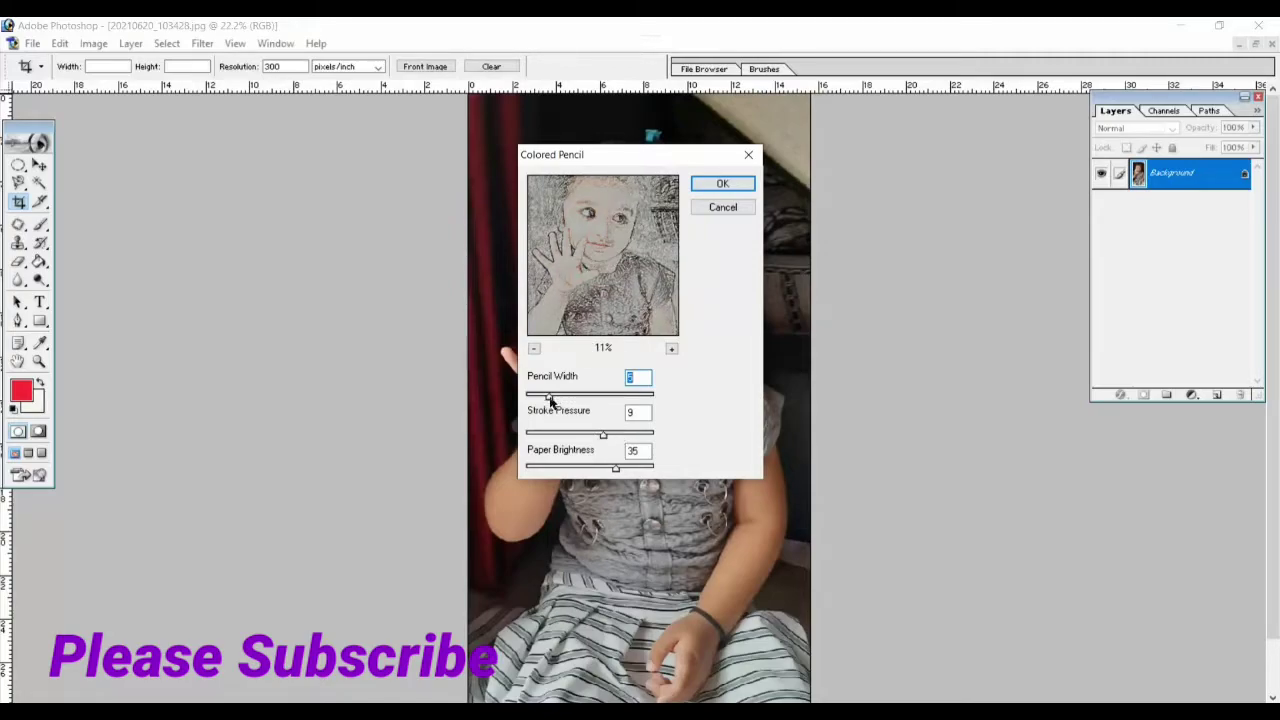
{"action": "left_click_drag", "start_coordinate": [549, 400], "coordinate": [535, 400]}
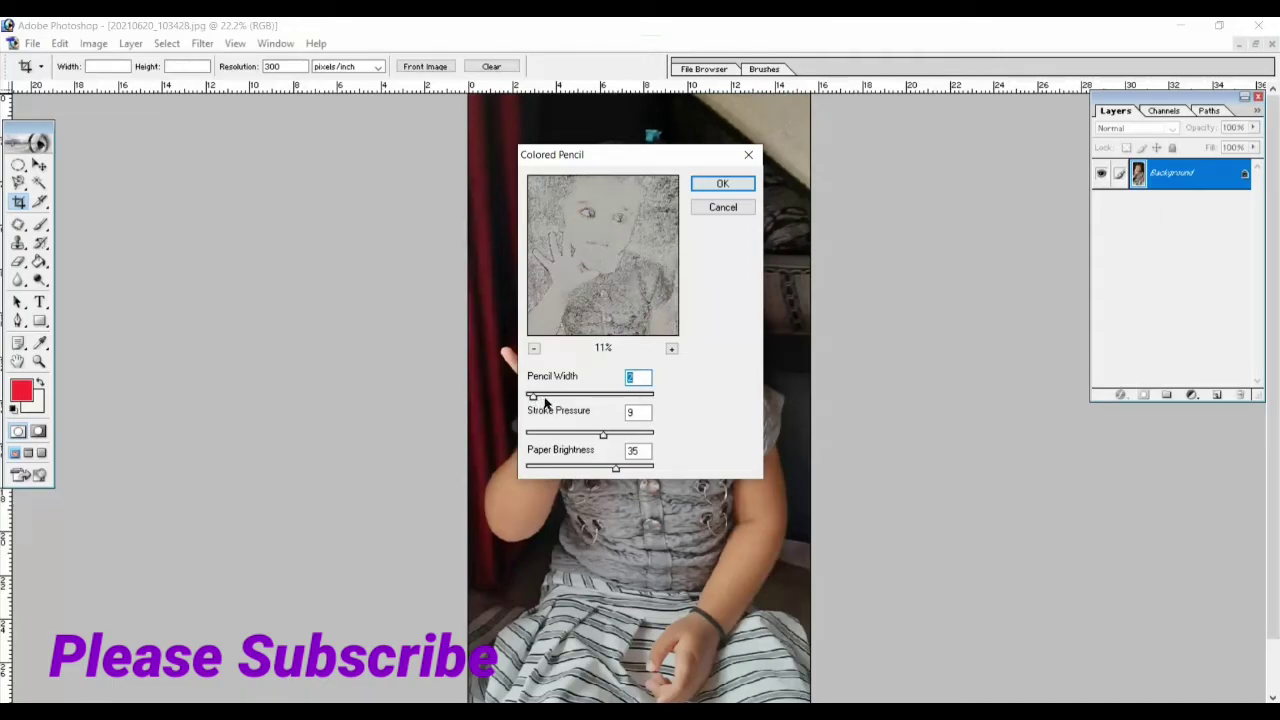
{"action": "left_click_drag", "start_coordinate": [532, 397], "coordinate": [626, 397]}
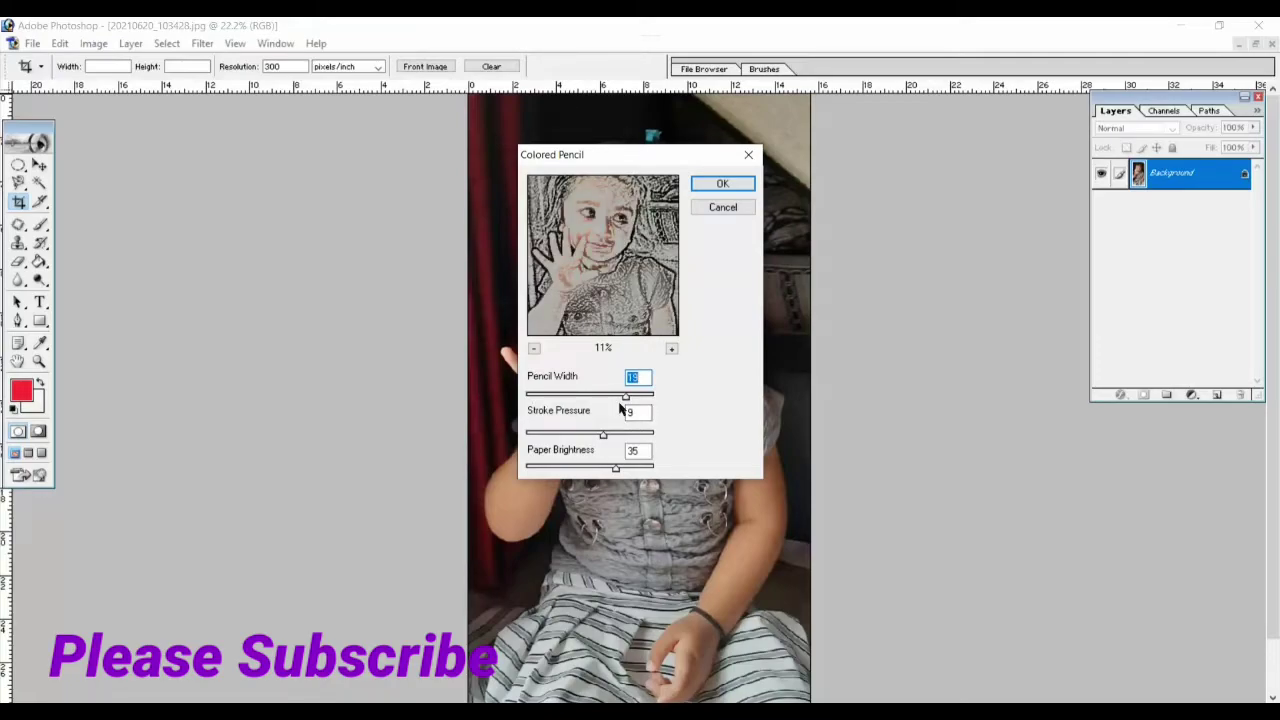
{"action": "left_click_drag", "start_coordinate": [626, 398], "coordinate": [593, 395]}
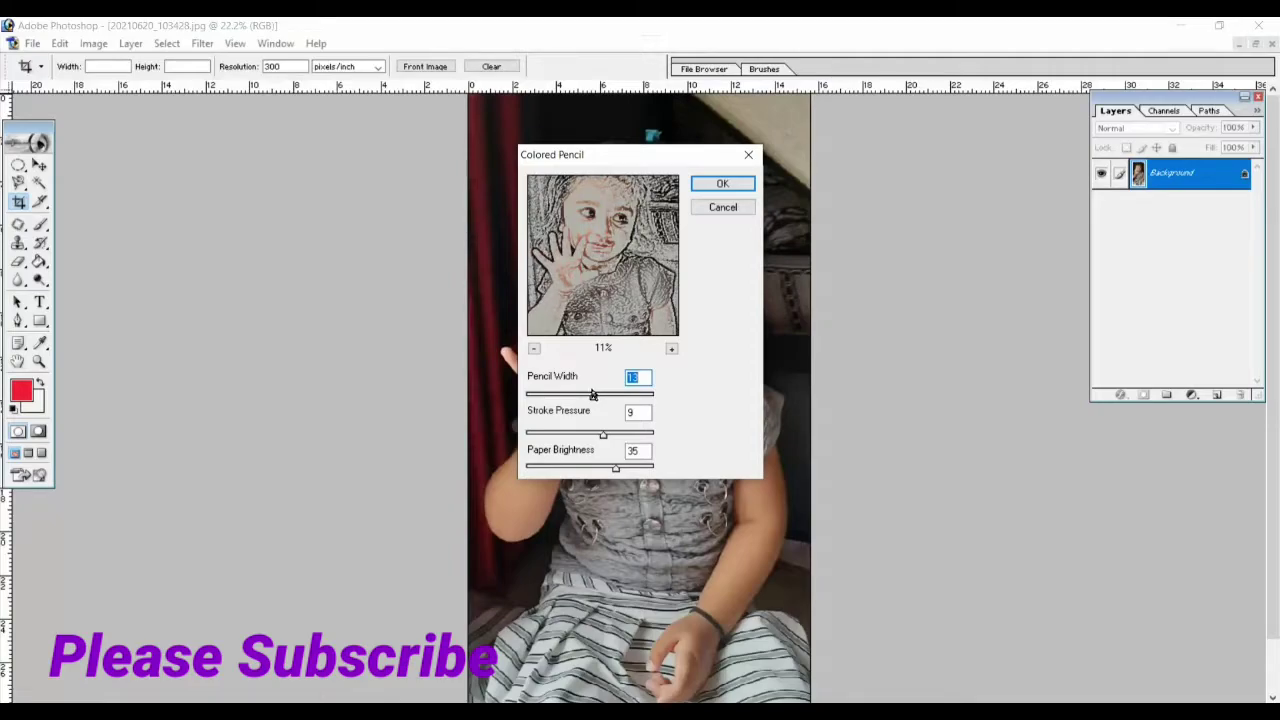
{"action": "left_click_drag", "start_coordinate": [593, 395], "coordinate": [581, 400]}
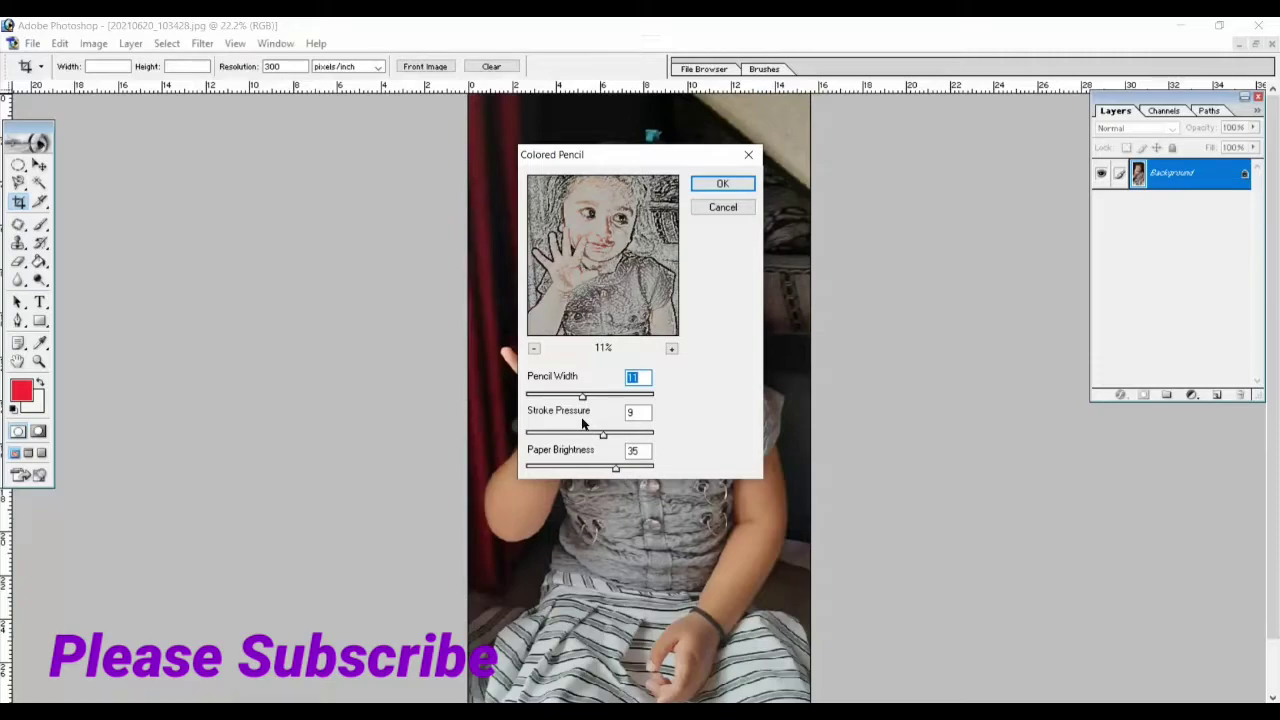
{"action": "left_click_drag", "start_coordinate": [582, 397], "coordinate": [577, 398]}
Set stroke pressure to 8 and paper brightness to about 35, then apply the filter
{"action": "left_click_drag", "start_coordinate": [601, 437], "coordinate": [572, 437]}
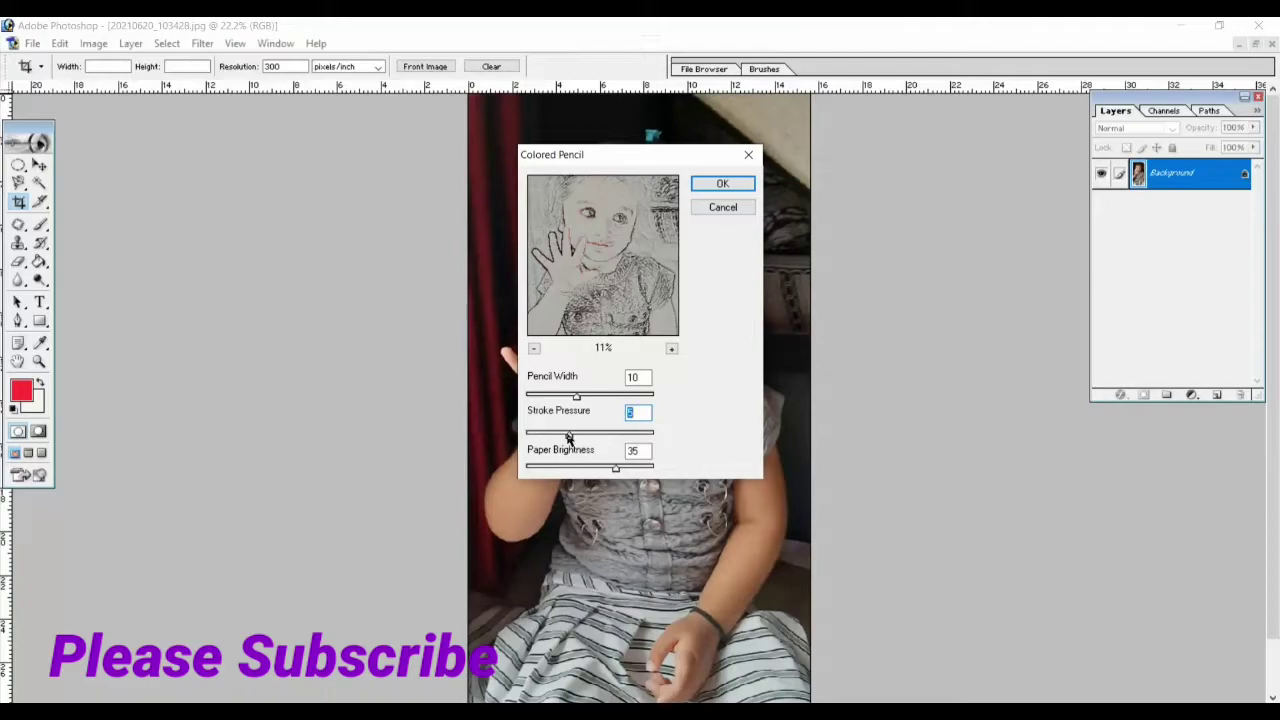
{"action": "left_click_drag", "start_coordinate": [568, 437], "coordinate": [593, 442]}
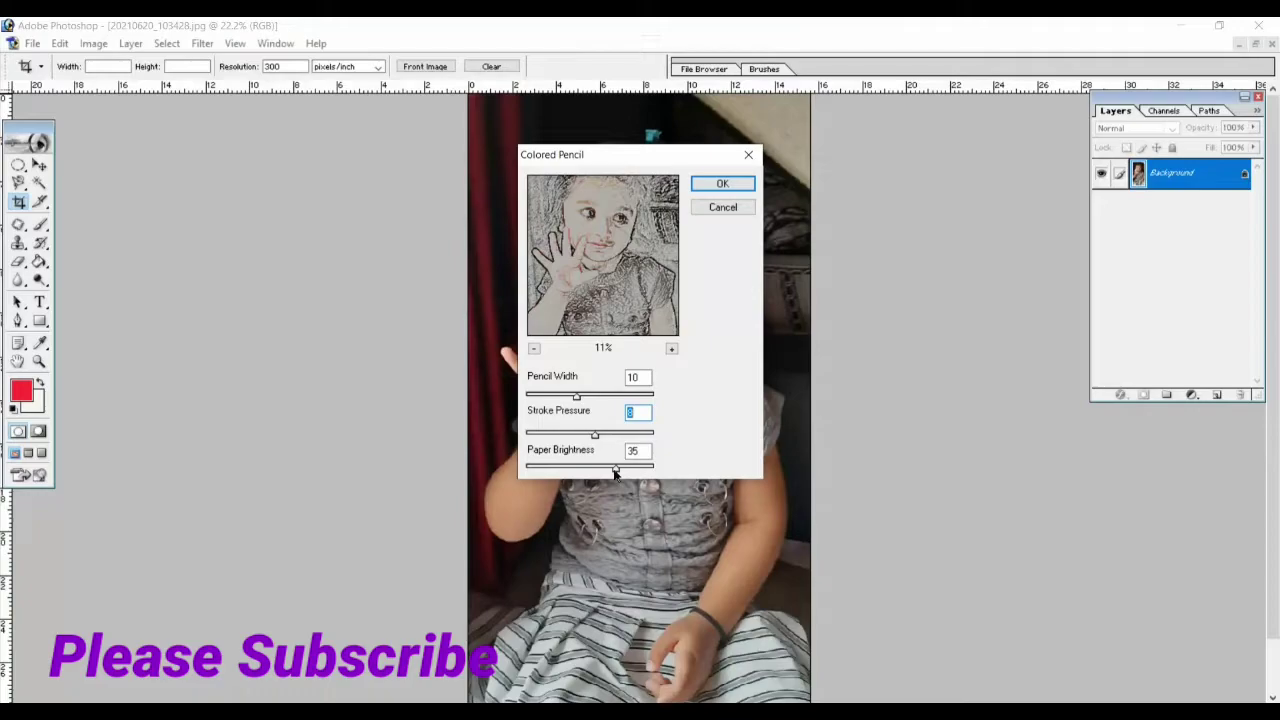
{"action": "left_click_drag", "start_coordinate": [616, 471], "coordinate": [548, 468]}
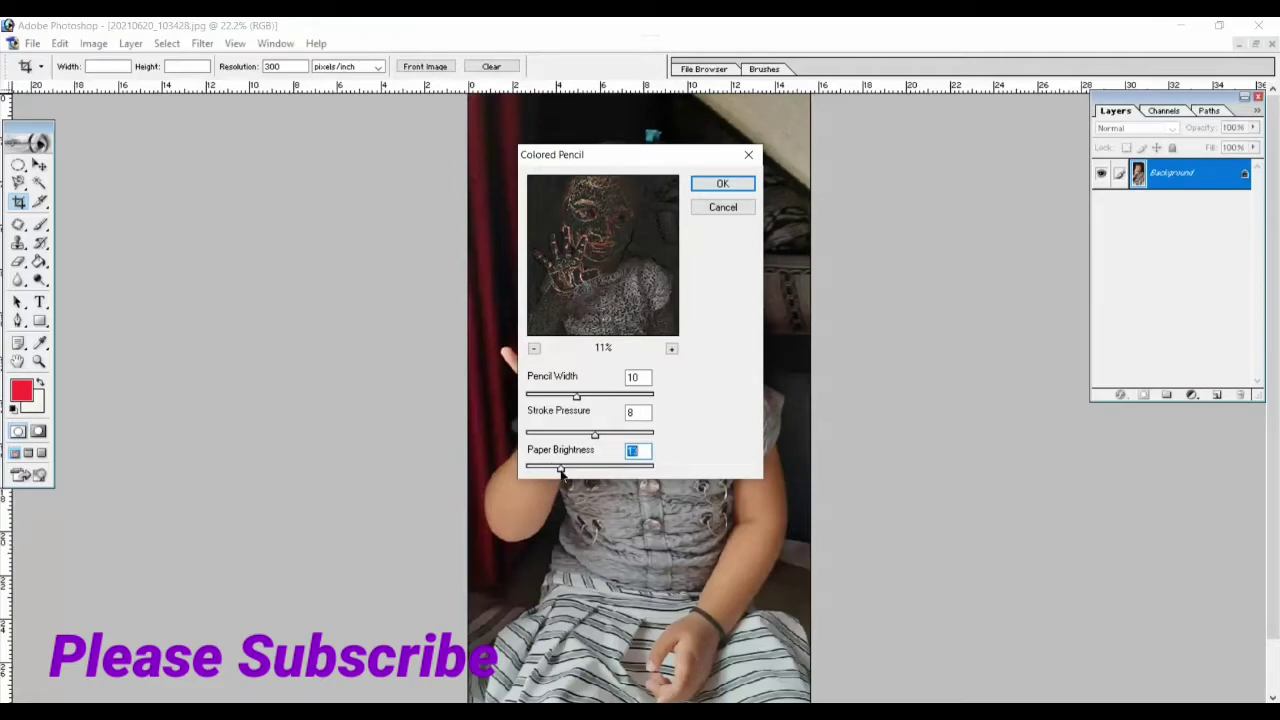
{"action": "left_click_drag", "start_coordinate": [548, 468], "coordinate": [595, 481]}
{"action": "left_click_drag", "start_coordinate": [595, 471], "coordinate": [616, 476]}
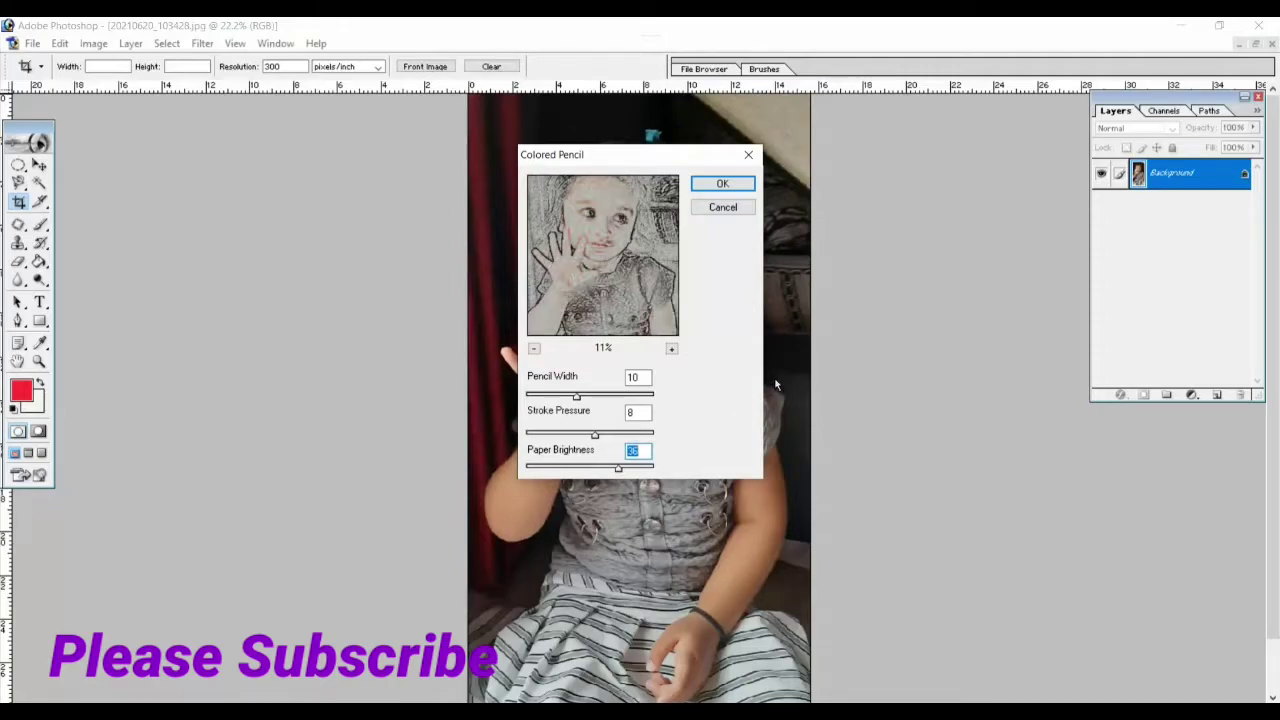
{"action": "left_click", "coordinate": [736, 183]}
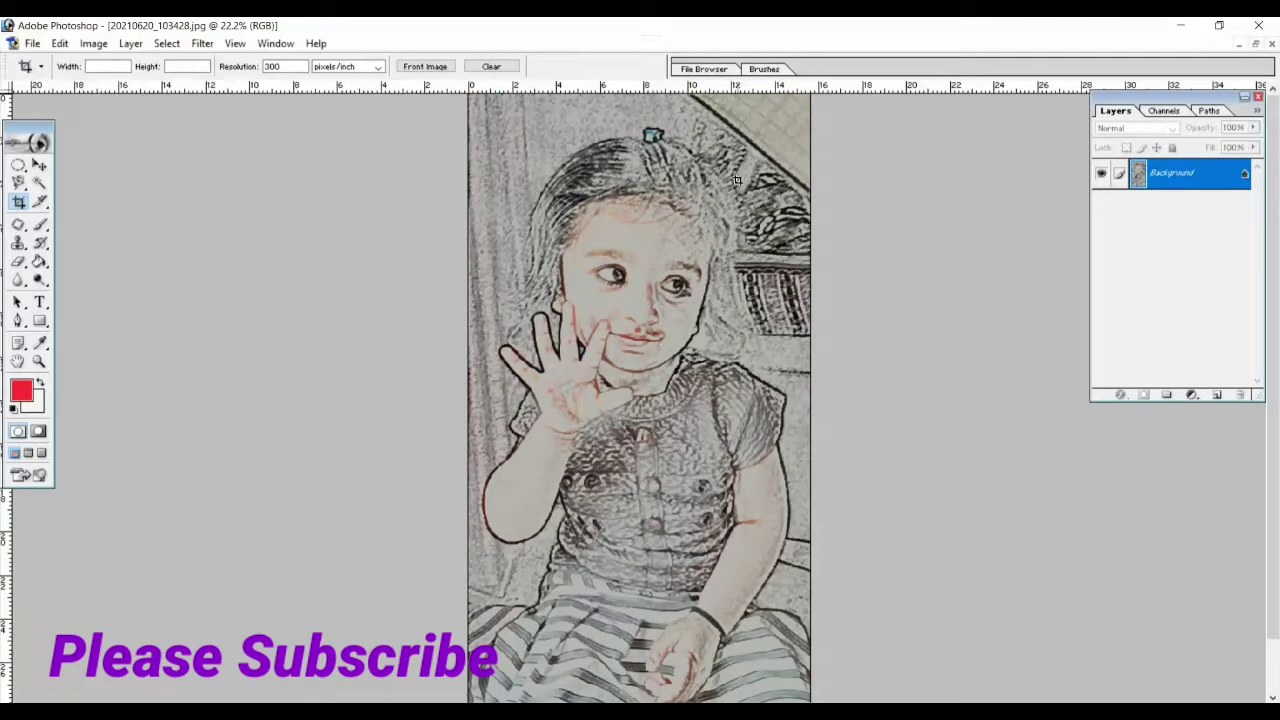
Save the sketch as JPEG 20210620_103428 in E:\youtube video at maximum quality 12
{"action": "left_click", "coordinate": [32, 43]}
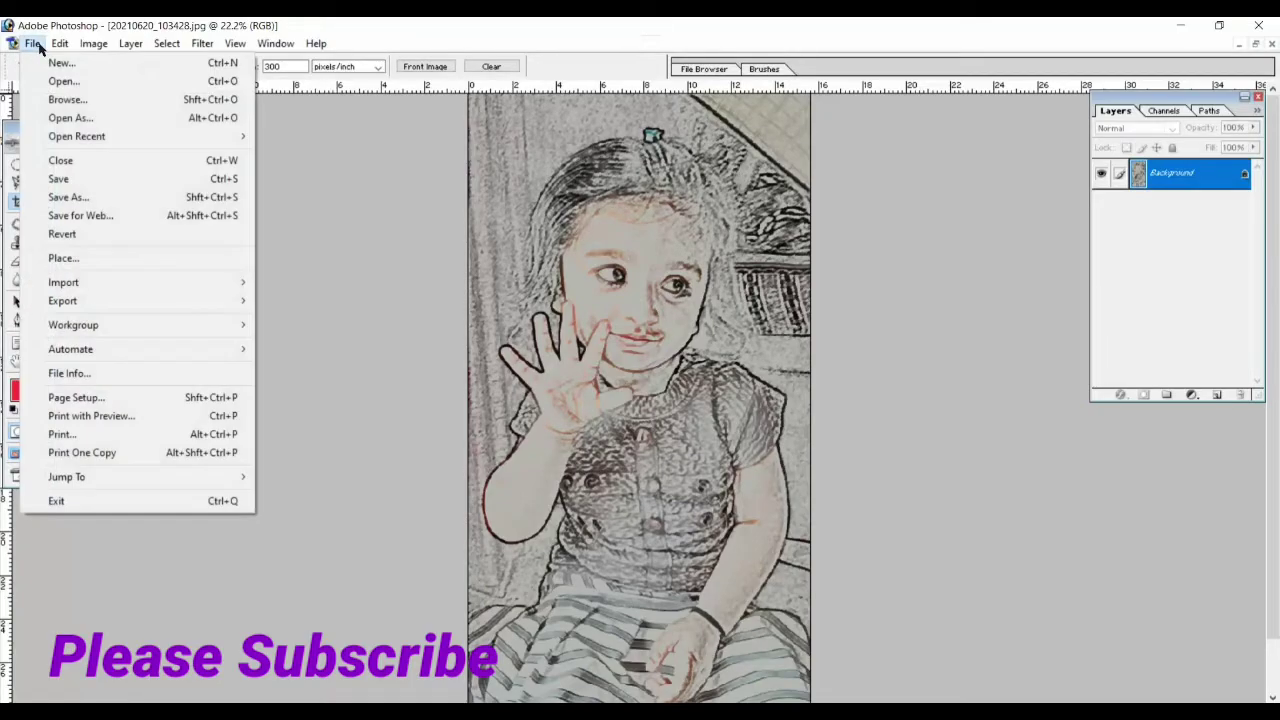
{"action": "left_click", "coordinate": [70, 197]}
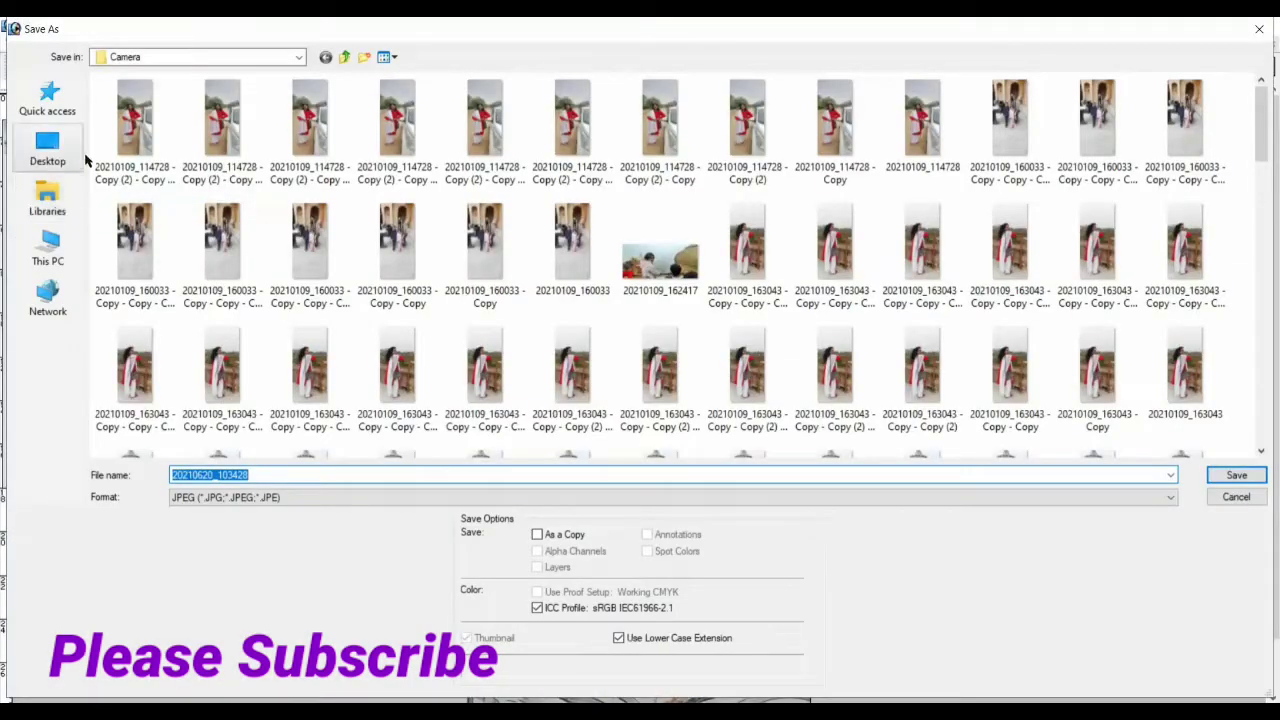
{"action": "left_click", "coordinate": [346, 58]}
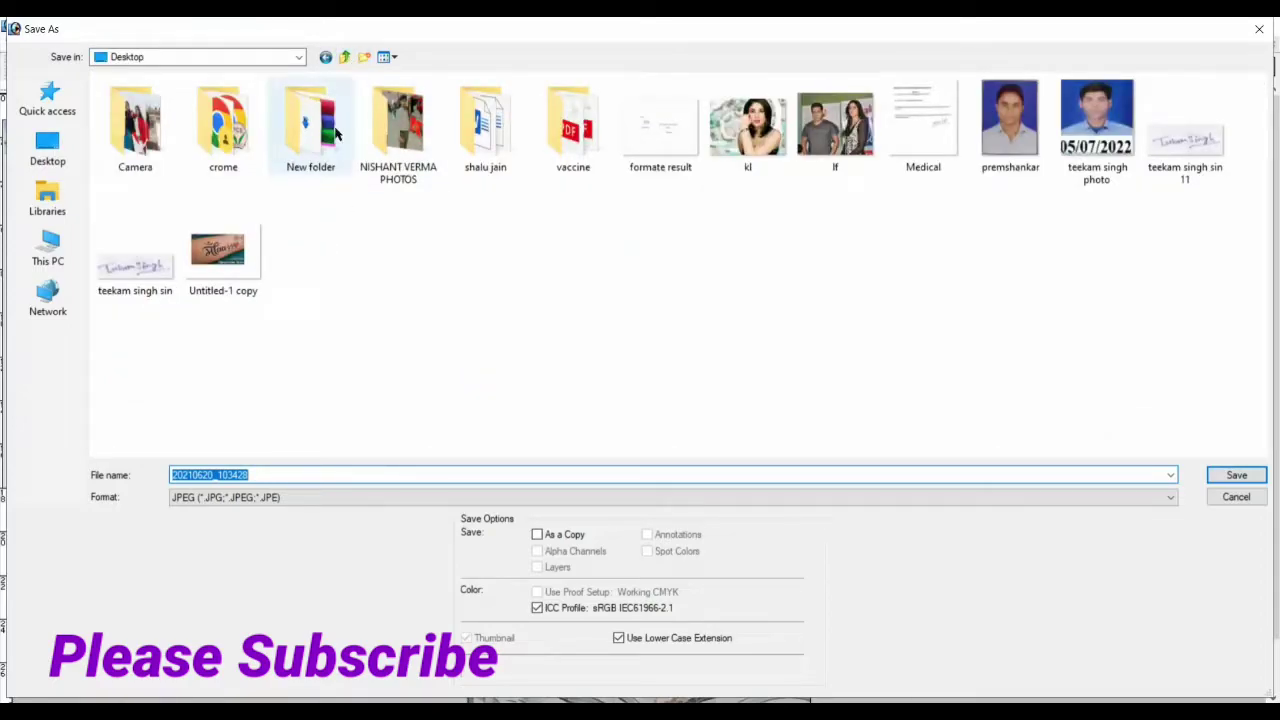
{"action": "left_click", "coordinate": [344, 58]}
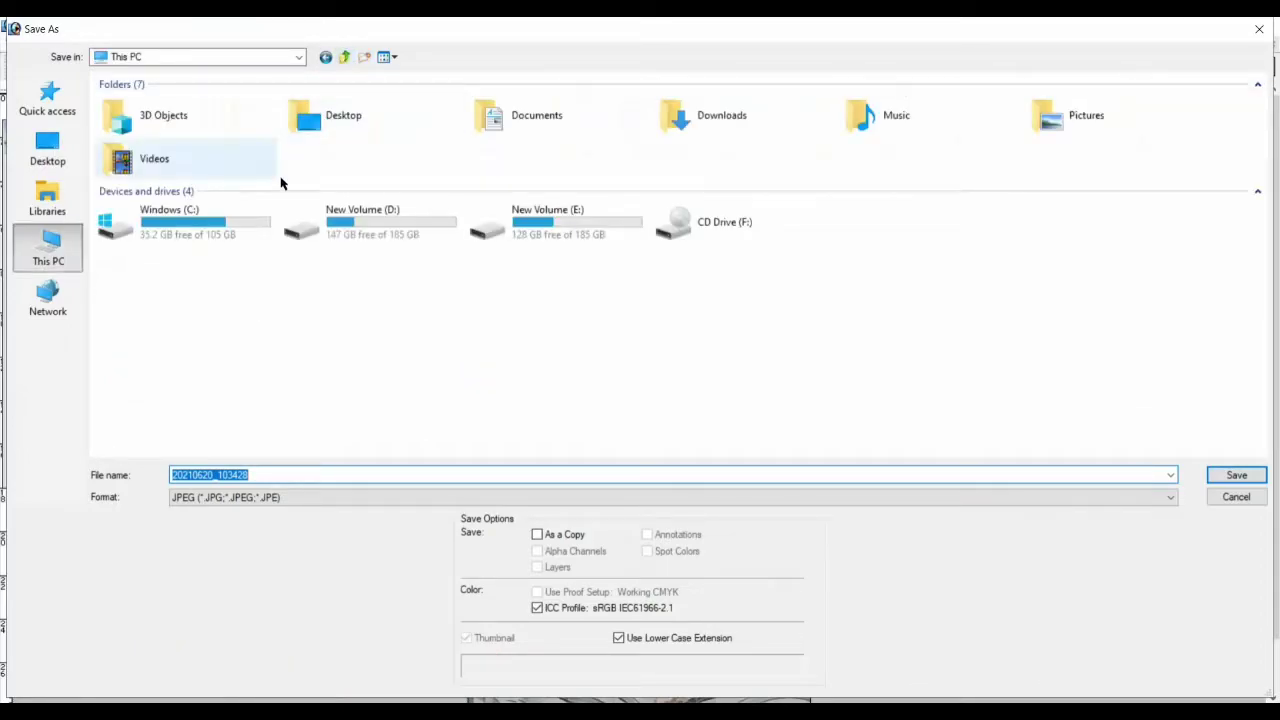
{"action": "double_click", "coordinate": [524, 228]}
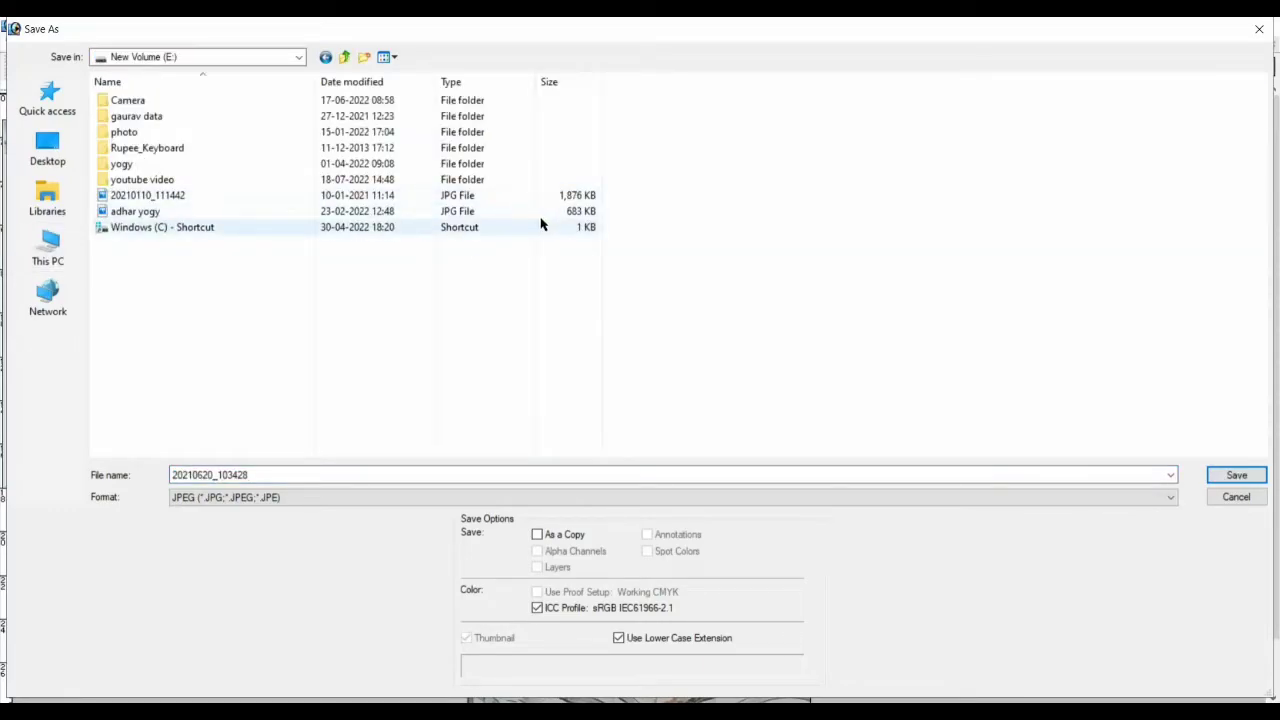
{"action": "double_click", "coordinate": [152, 181]}
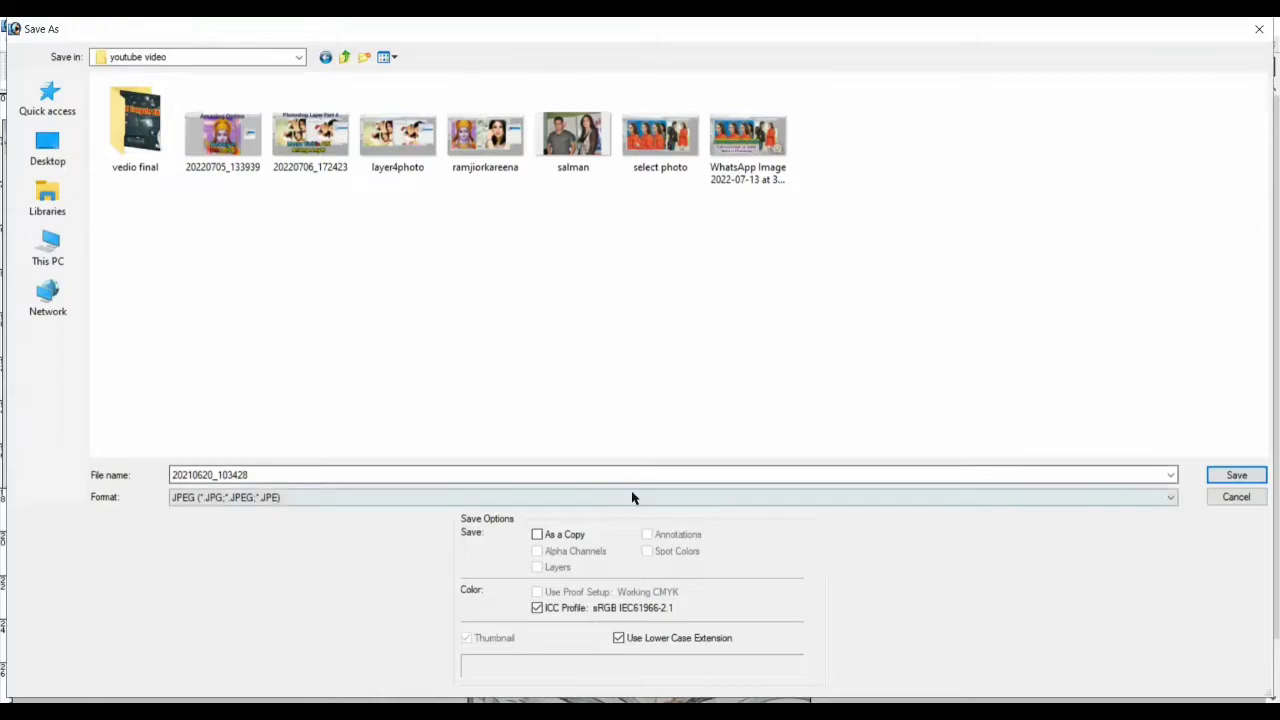
{"action": "left_click", "coordinate": [1236, 475]}
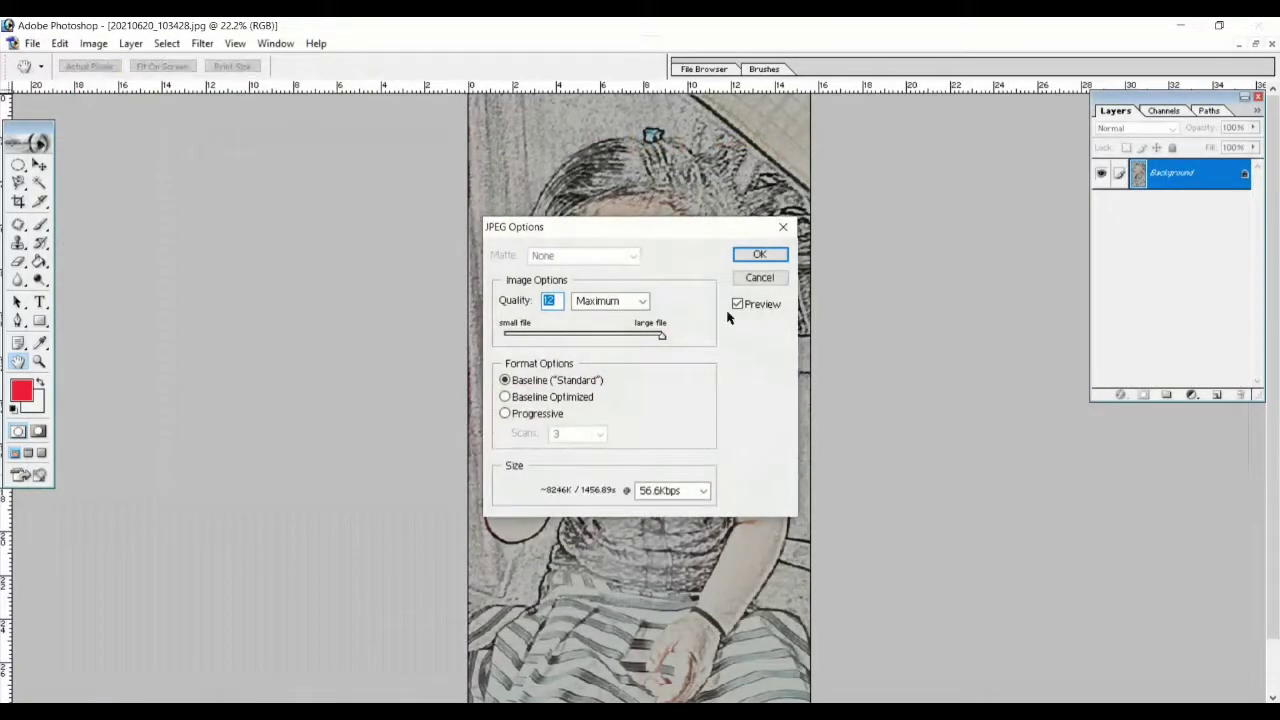
{"action": "left_click", "coordinate": [758, 256]}
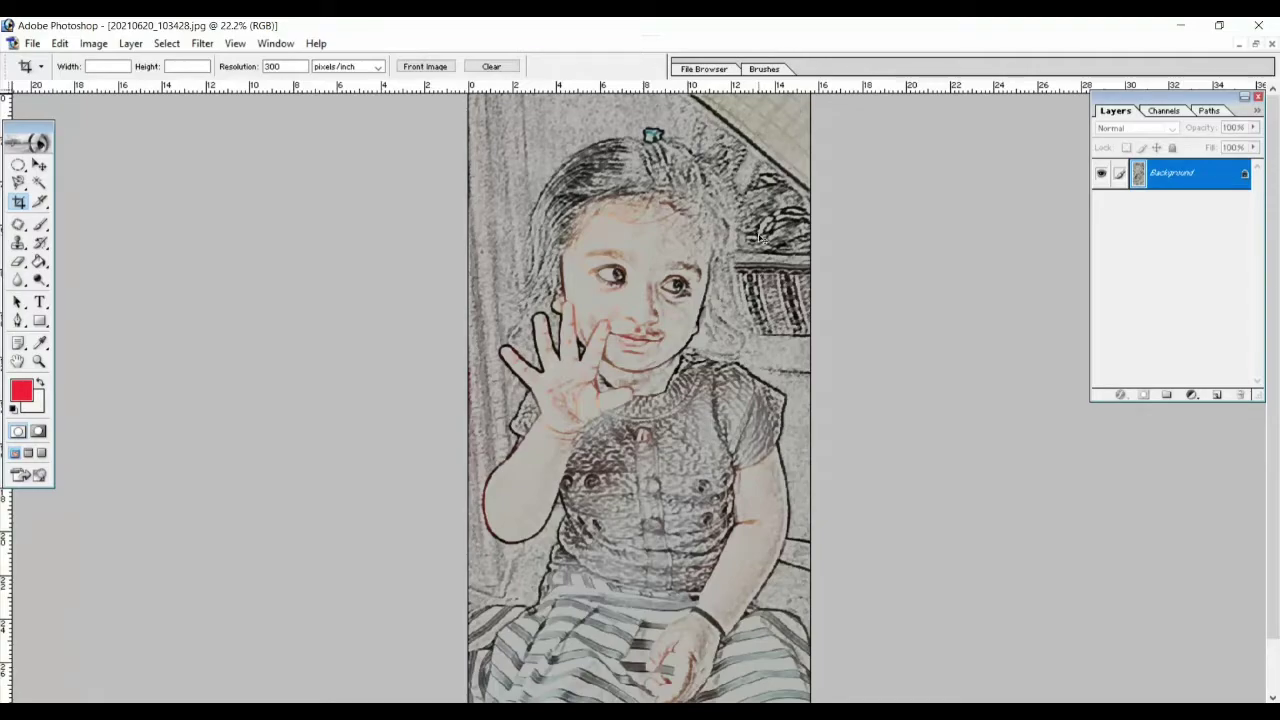
Undo the Colored Pencil sketch to restore the colour portrait, then reopen the Filter menu
{"action": "key", "text": "ctrl+z"}
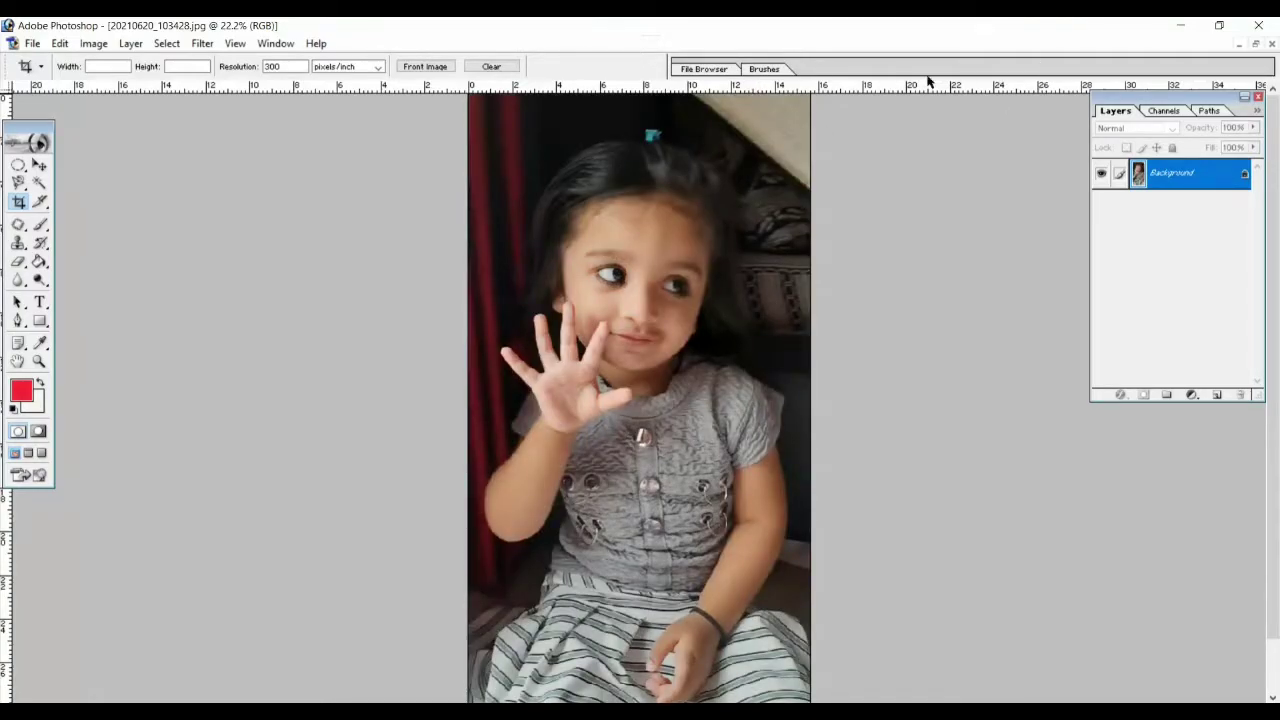
{"action": "left_click", "coordinate": [167, 44]}
{"action": "mouse_move", "coordinate": [130, 43]}
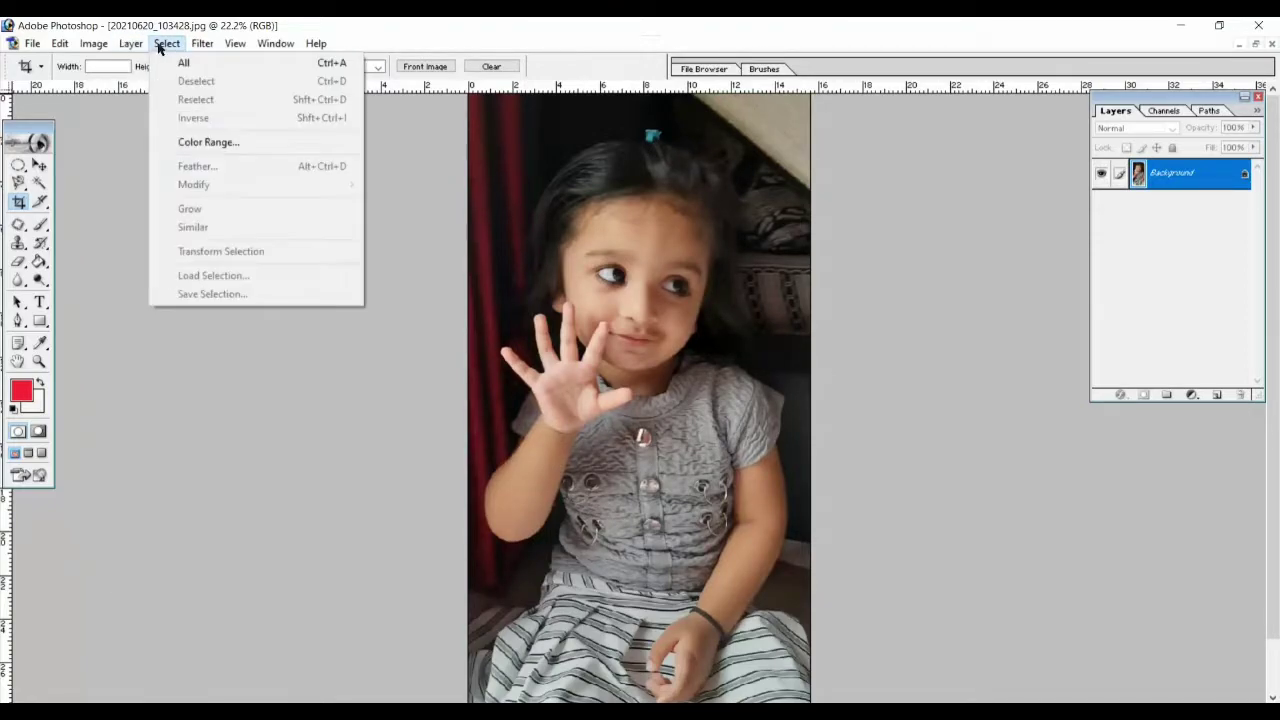
{"action": "mouse_move", "coordinate": [60, 44]}
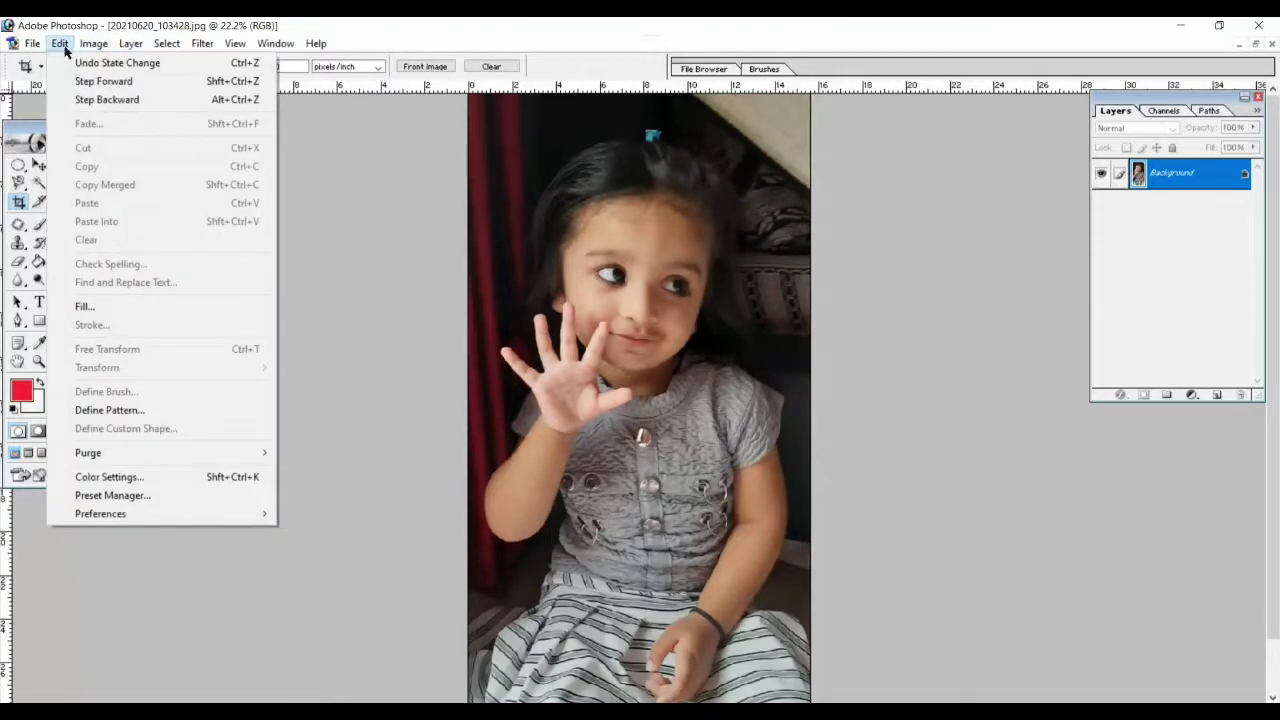
{"action": "key", "text": "Escape"}
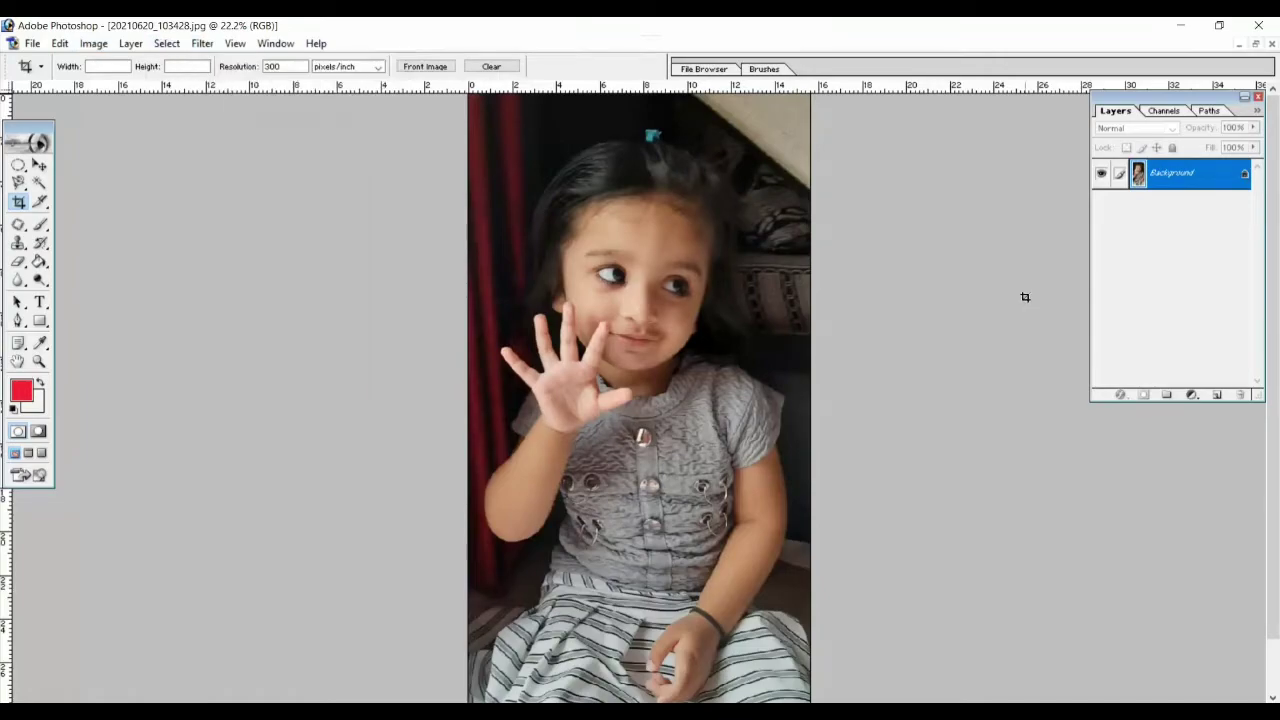
{"action": "key", "text": "ctrl+f"}
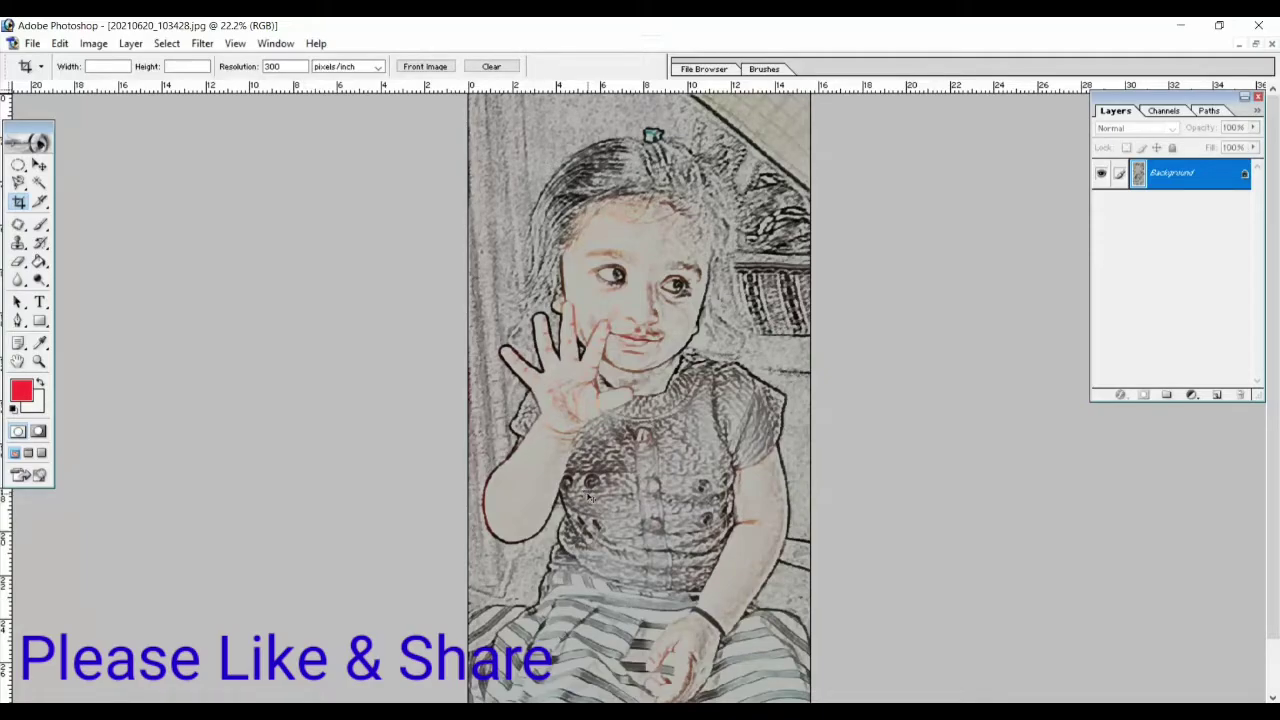
{"action": "key", "text": "ctrl+z"}
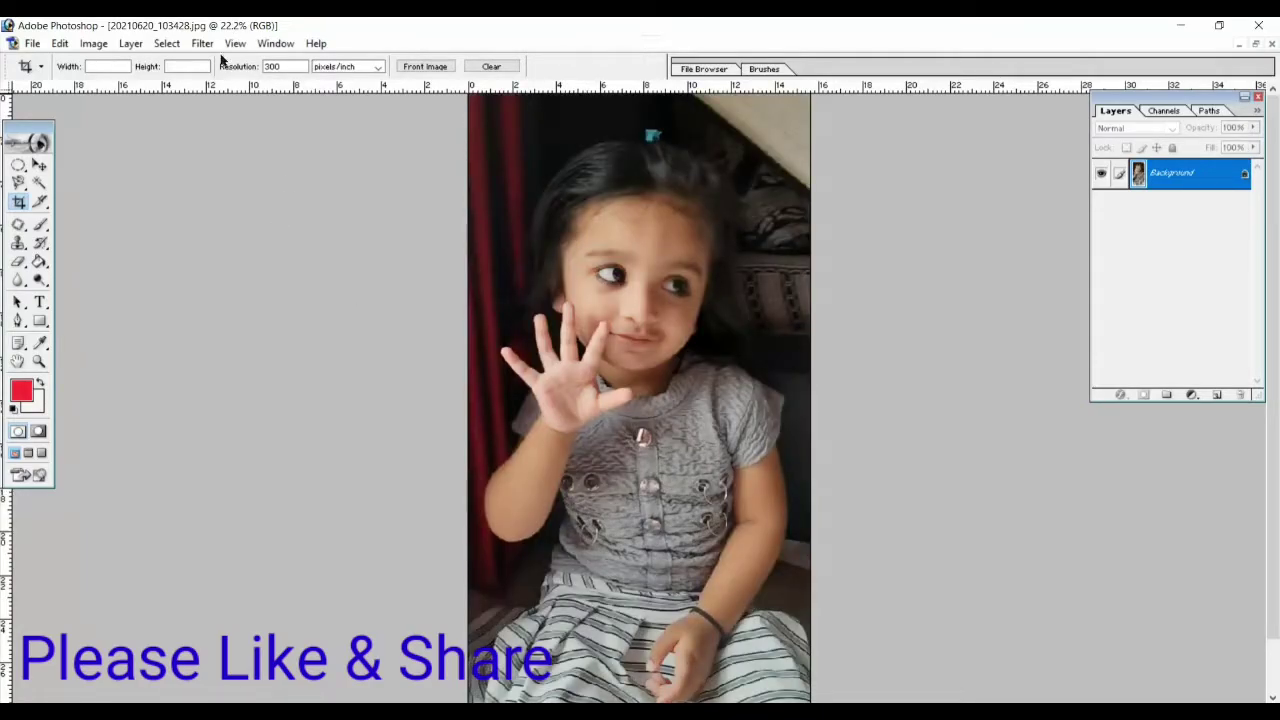
{"action": "left_click", "coordinate": [202, 44]}
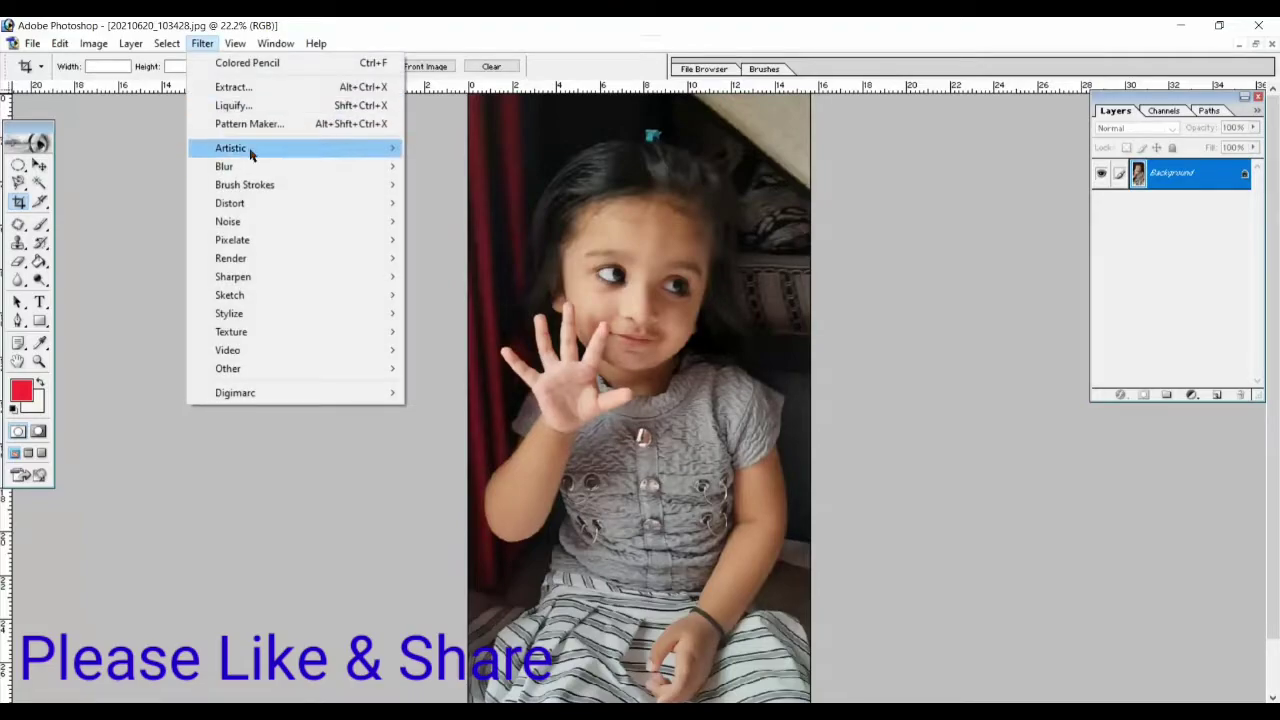
{"action": "mouse_move", "coordinate": [290, 148]}
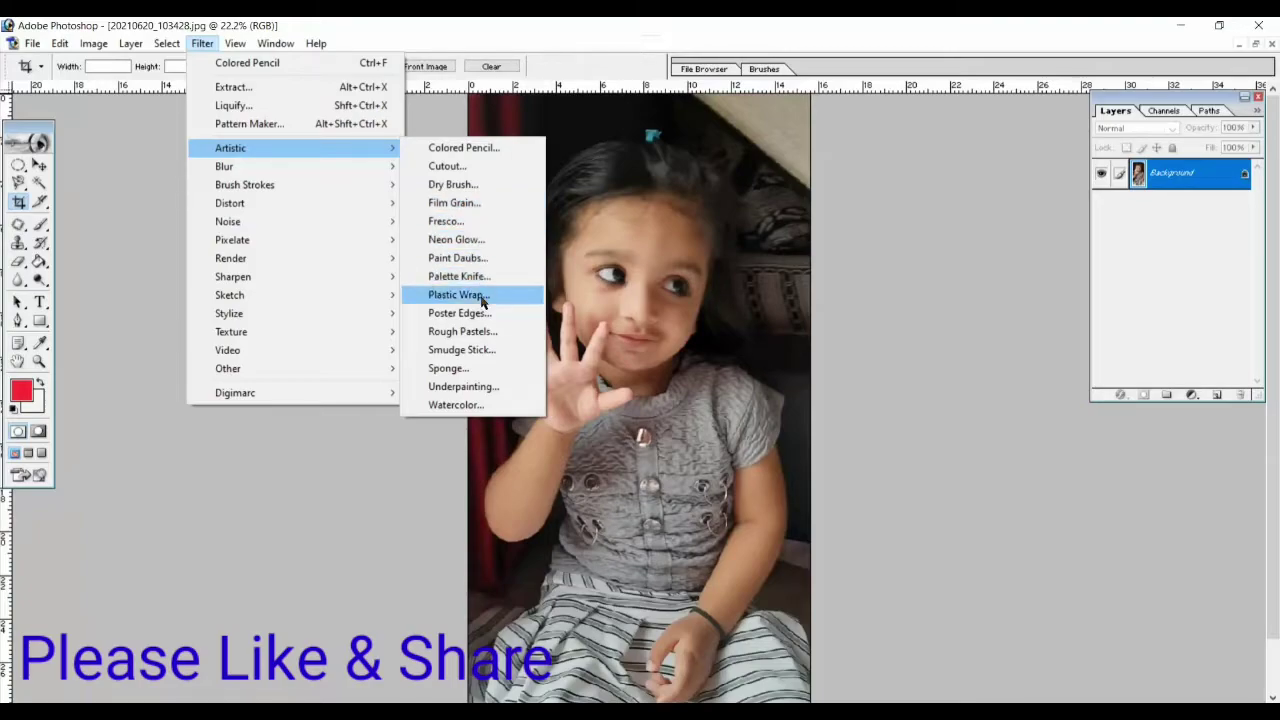
Apply Watercolor with Brush Detail 10, Shadow Intensity around 4 and Texture 2
{"action": "left_click", "coordinate": [448, 408]}
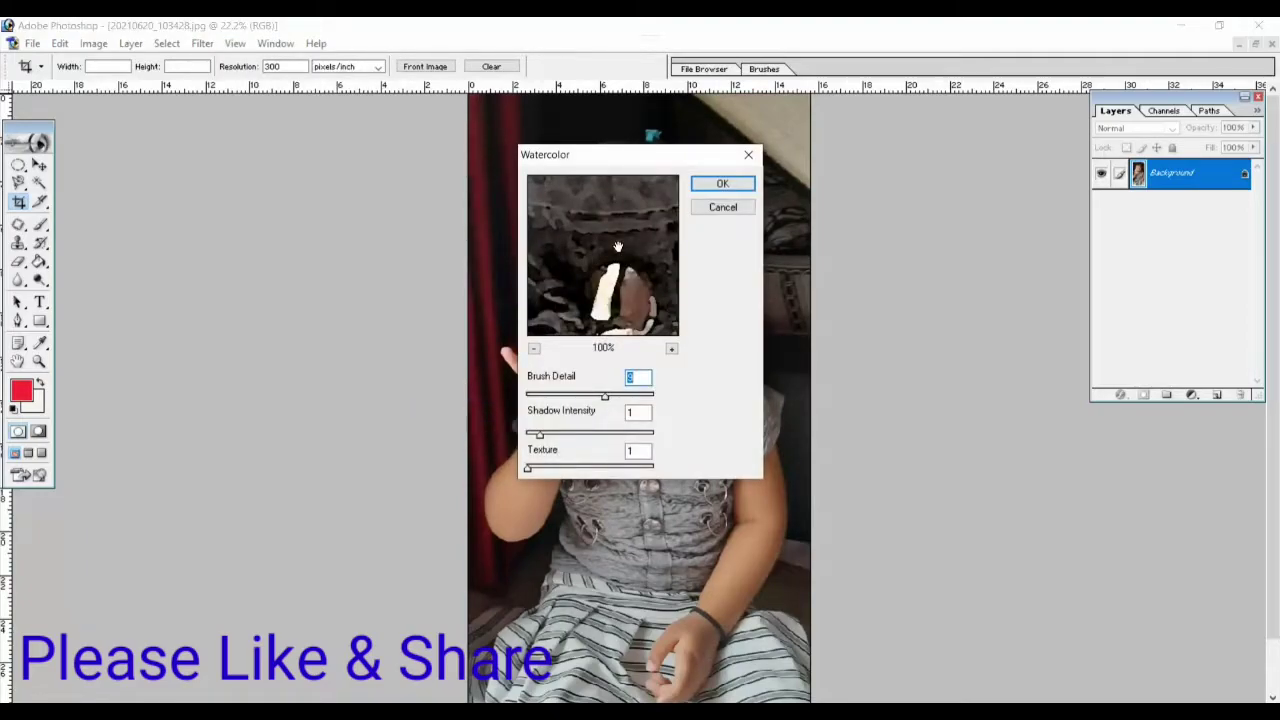
{"action": "left_click", "coordinate": [534, 348]}
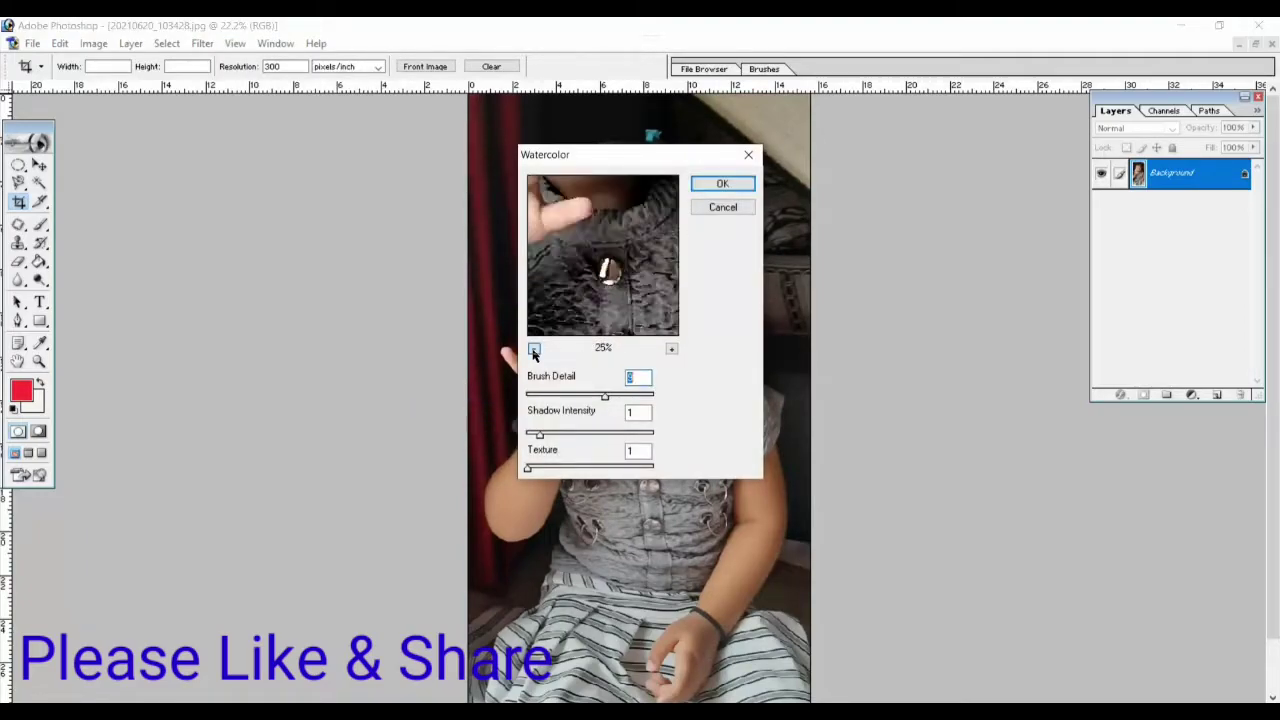
{"action": "left_click", "coordinate": [534, 348]}
{"action": "left_click", "coordinate": [534, 348]}
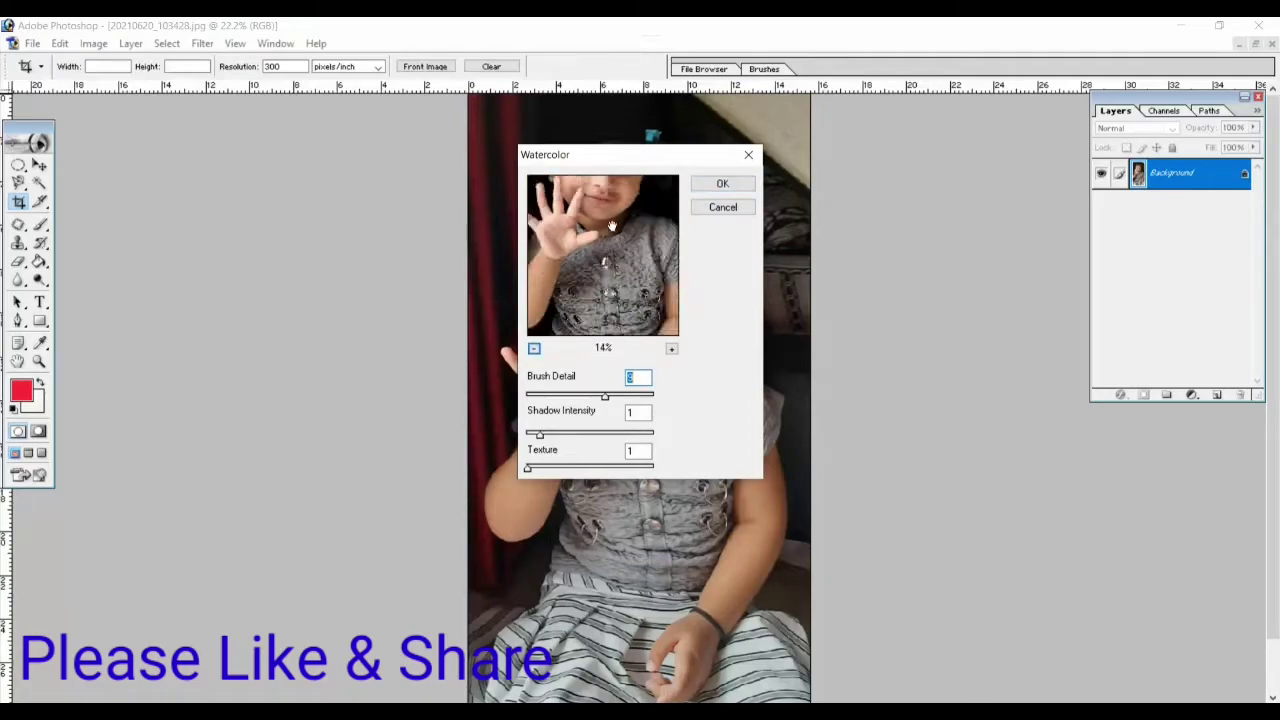
{"action": "left_click_drag", "start_coordinate": [612, 226], "coordinate": [617, 308]}
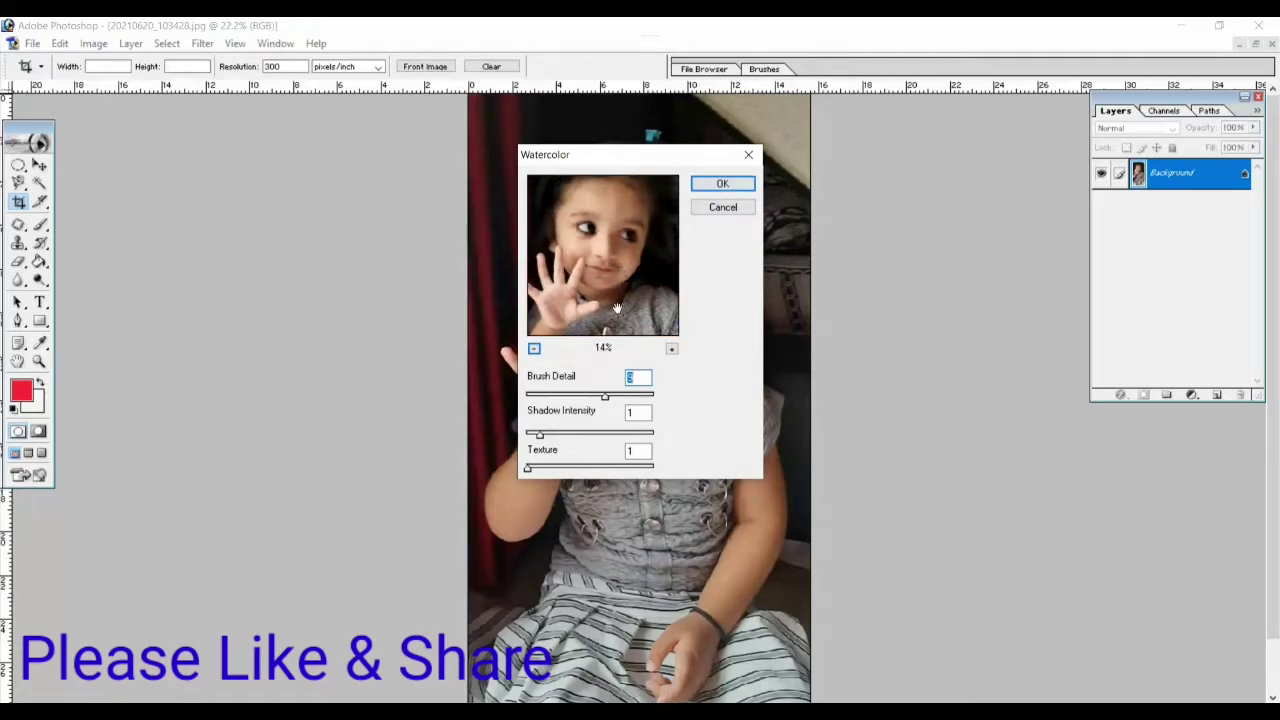
{"action": "left_click", "coordinate": [556, 395]}
{"action": "left_click_drag", "start_coordinate": [557, 395], "coordinate": [612, 399]}
{"action": "left_click_drag", "start_coordinate": [541, 434], "coordinate": [577, 437]}
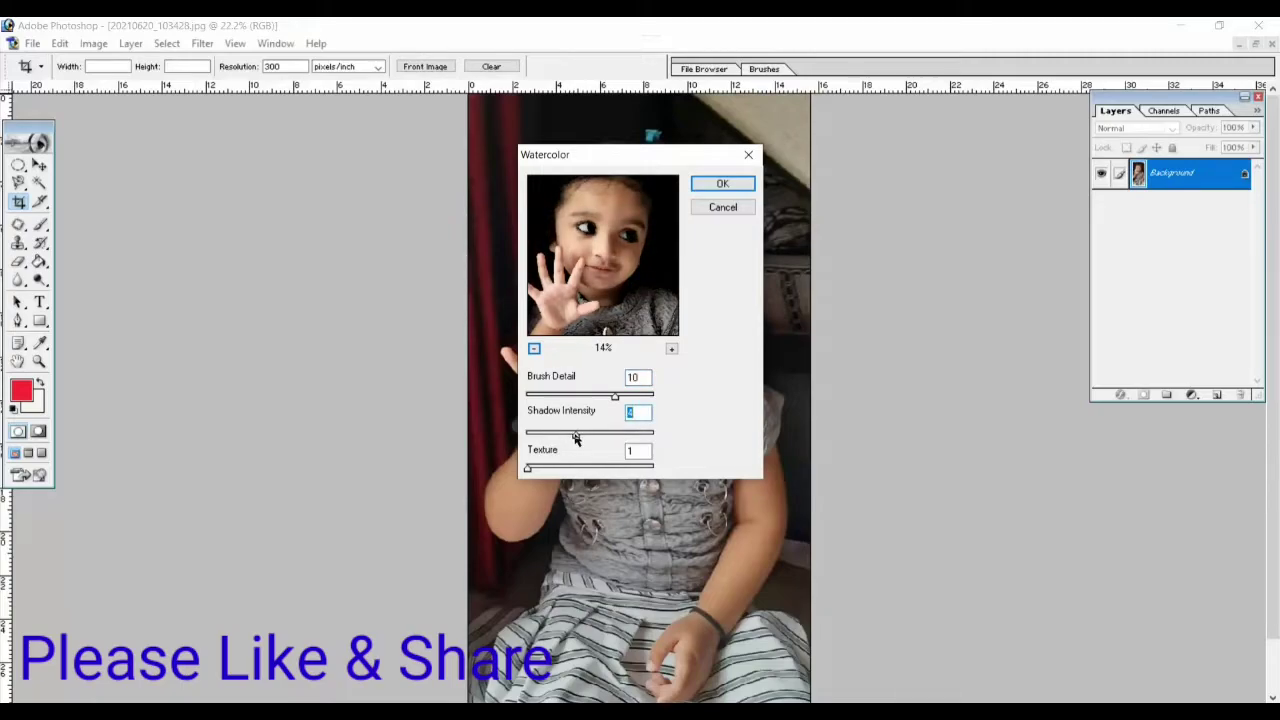
{"action": "mouse_move", "coordinate": [575, 437]}
{"action": "left_mouse_down"}
{"action": "mouse_move", "coordinate": [558, 435]}
{"action": "mouse_move", "coordinate": [592, 436]}
{"action": "left_mouse_up"}
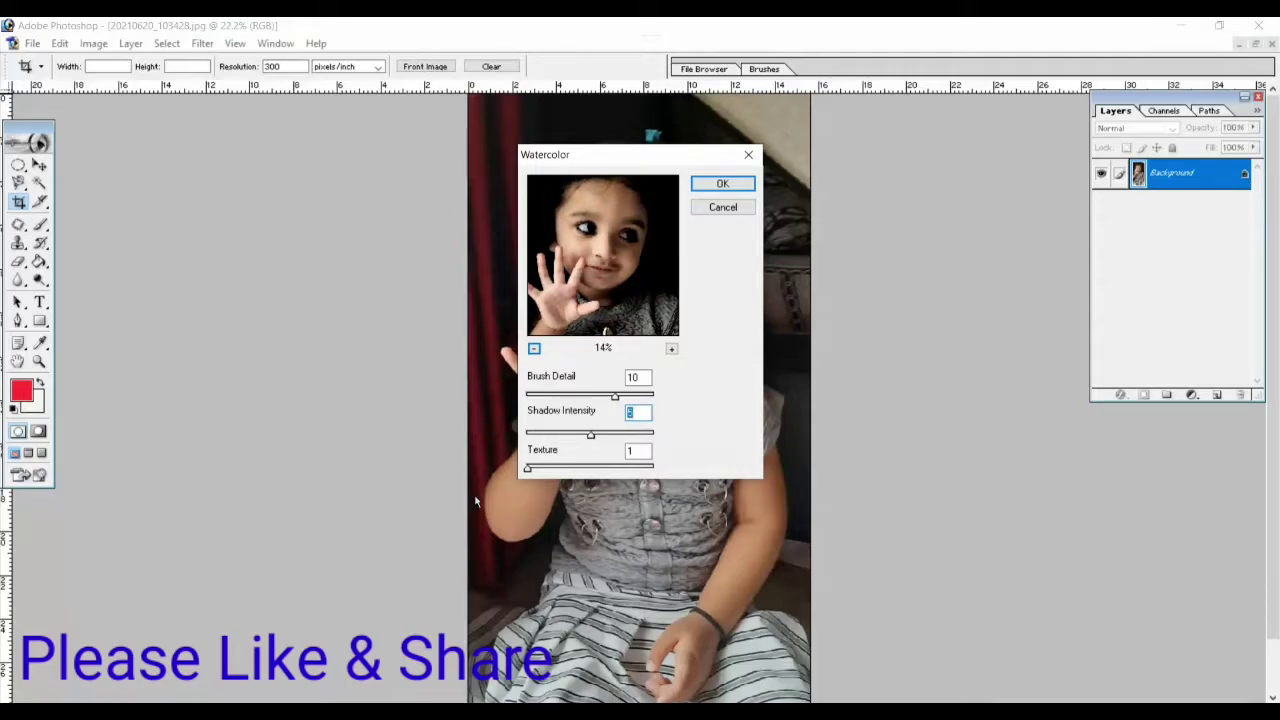
{"action": "left_click", "coordinate": [562, 467]}
{"action": "left_click_drag", "start_coordinate": [575, 440], "coordinate": [578, 434]}
{"action": "left_click", "coordinate": [730, 185]}
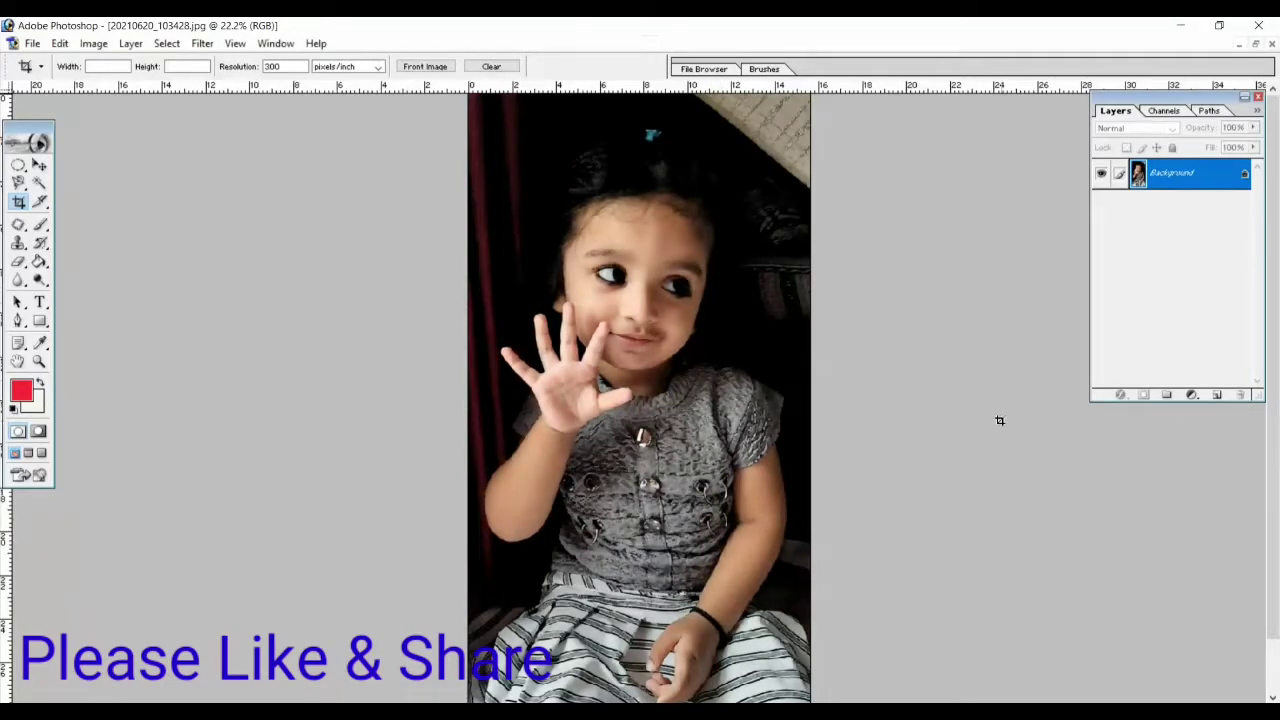
Toggle undo to compare the Watercolor result with the original photo
{"action": "key", "text": "ctrl+z"}
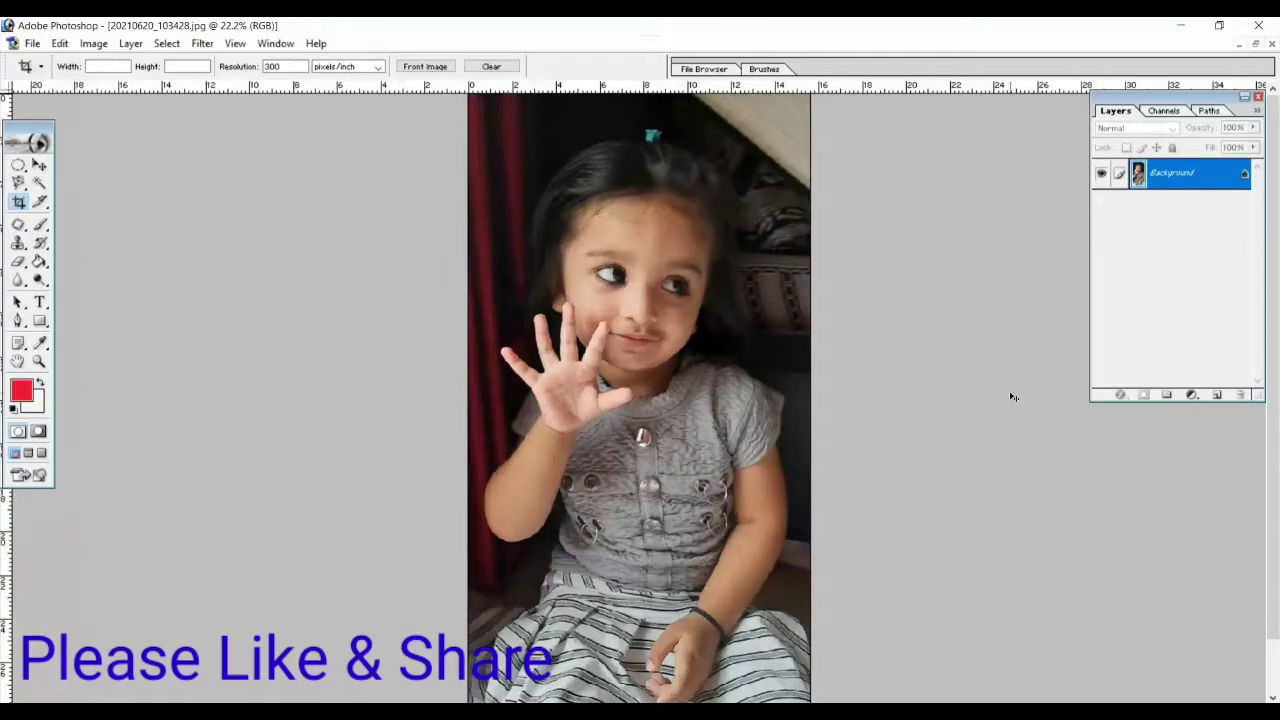
{"action": "key", "text": "ctrl+z"}
{"action": "key", "text": "ctrl+z"}
{"action": "key", "text": "ctrl+z"}
{"action": "key", "text": "ctrl+z"}
{"action": "key", "text": "ctrl+z"}
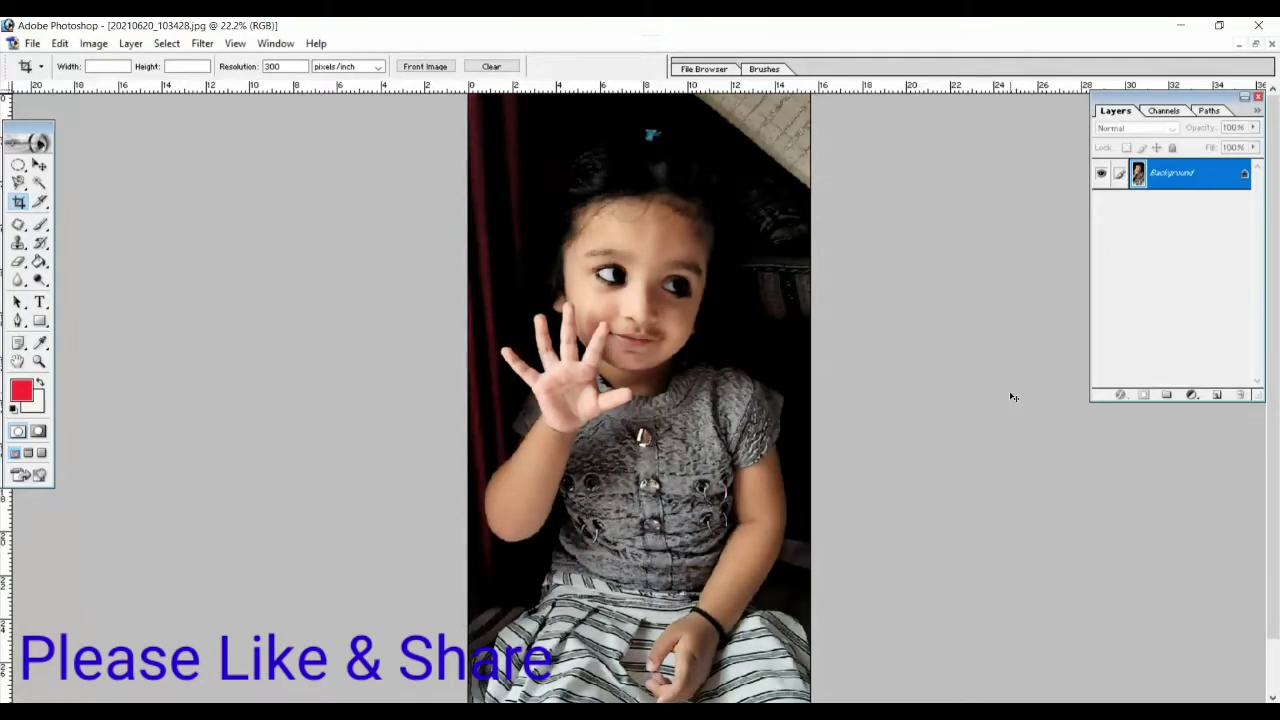
{"action": "key", "text": "ctrl+z"}
{"action": "key", "text": "ctrl+z"}
{"action": "key", "text": "ctrl+z"}
{"action": "key", "text": "ctrl+z"}
{"action": "key", "text": "ctrl+z"}
{"action": "key", "text": "ctrl+z"}
{"action": "key", "text": "ctrl+z"}
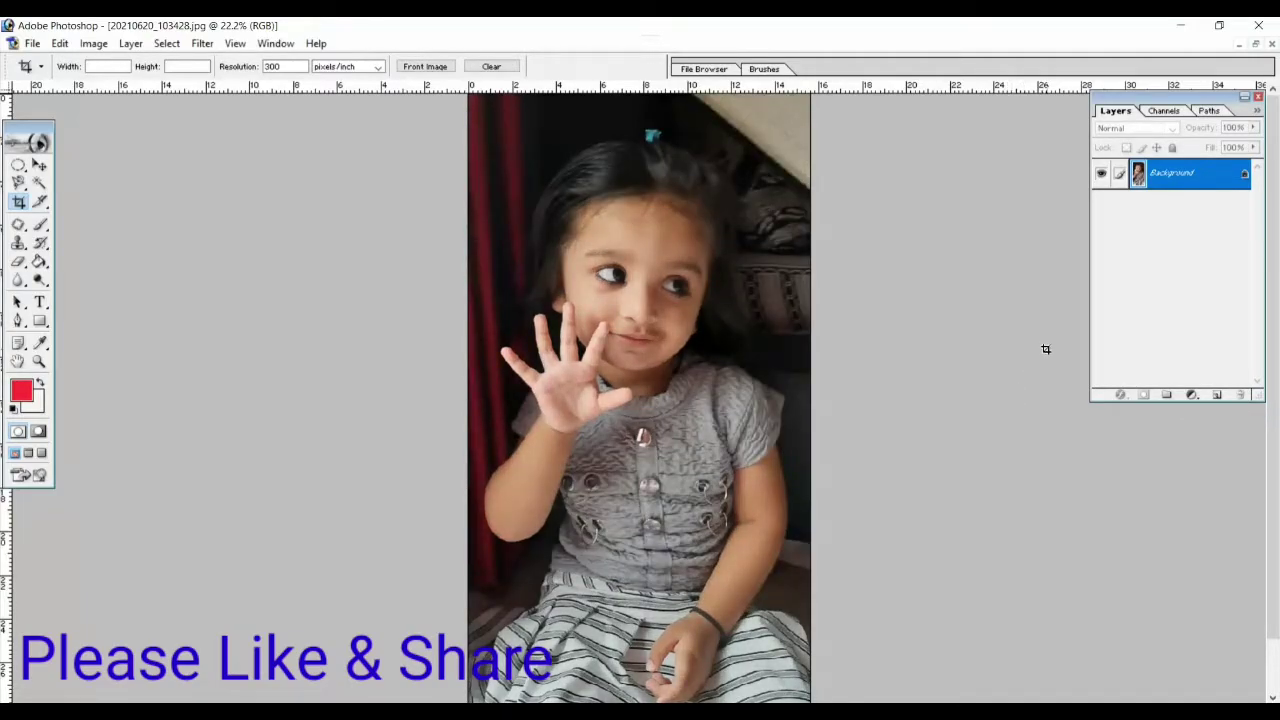
Open Plastic Wrap with the preview zoomed to 20% on the child's face
{"action": "left_click", "coordinate": [179, 45]}
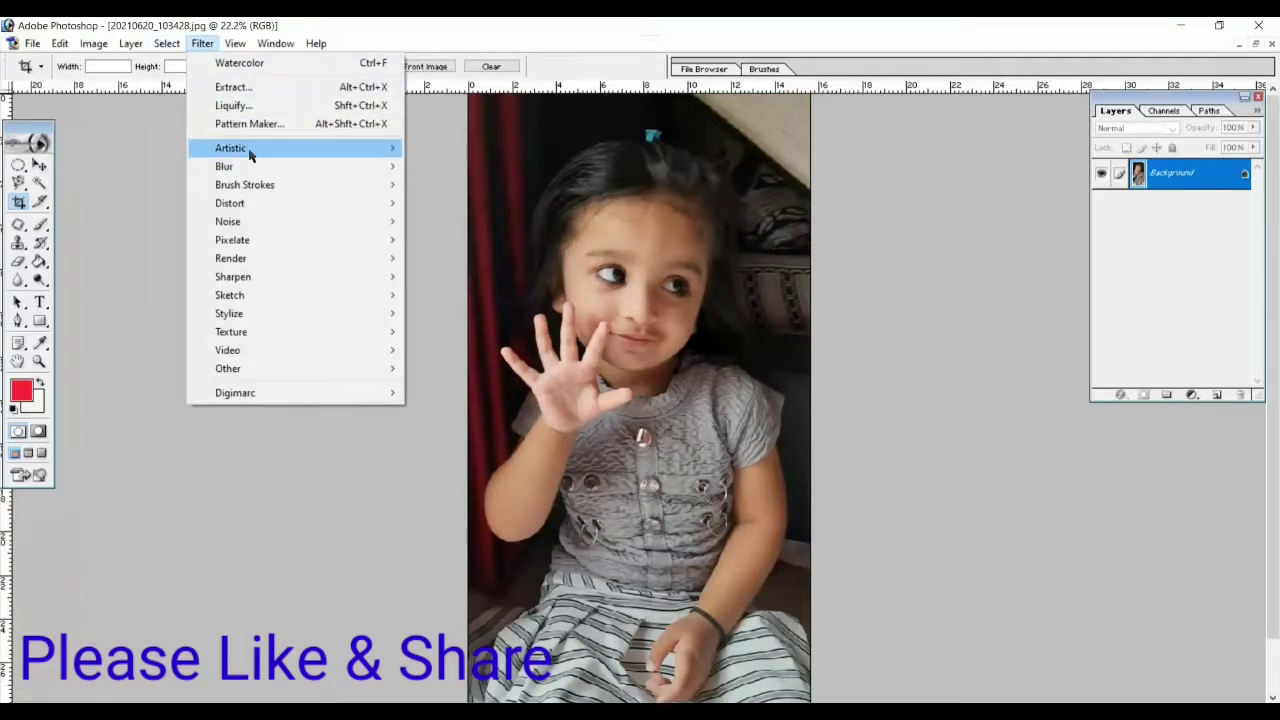
{"action": "mouse_move", "coordinate": [230, 148]}
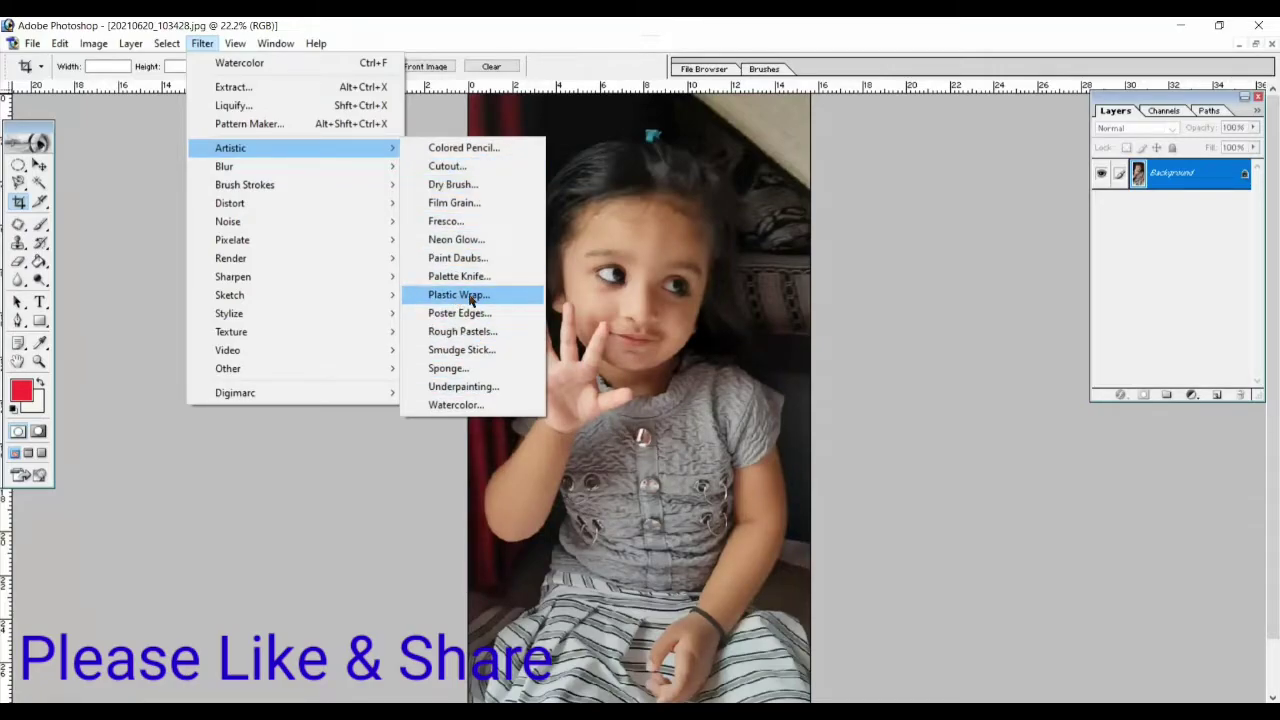
{"action": "left_click", "coordinate": [471, 300]}
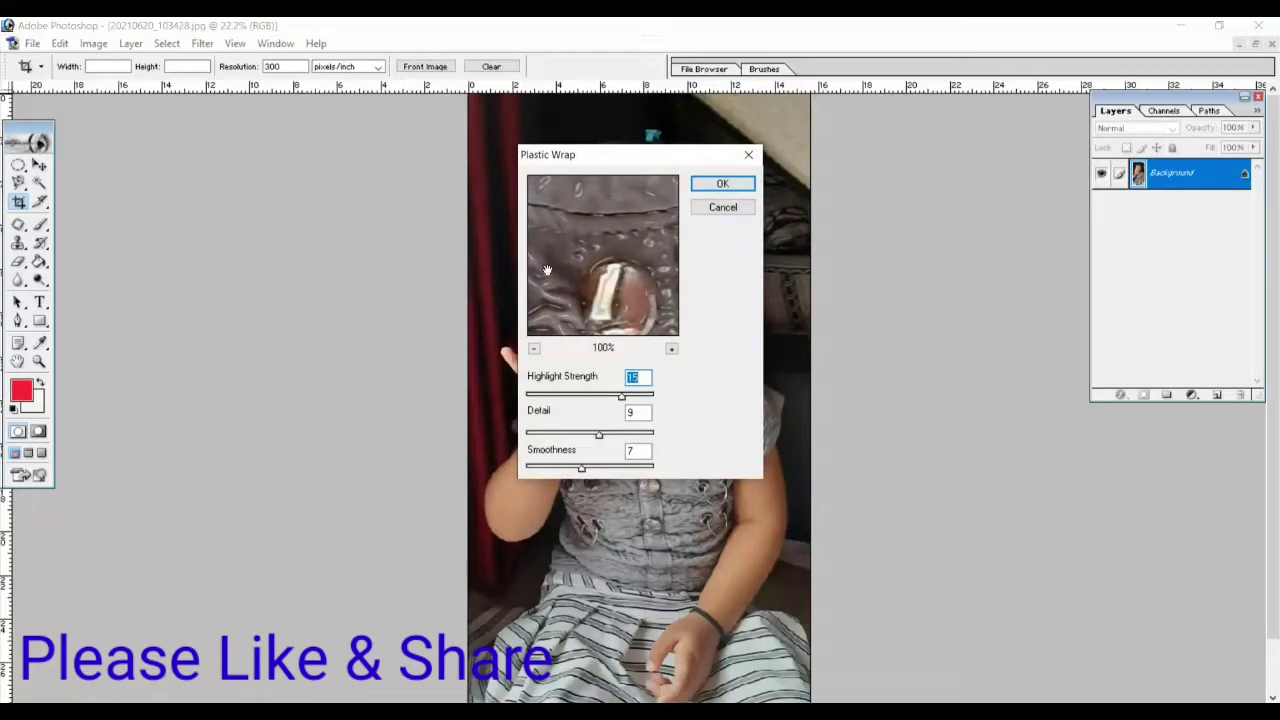
{"action": "left_click", "coordinate": [534, 348]}
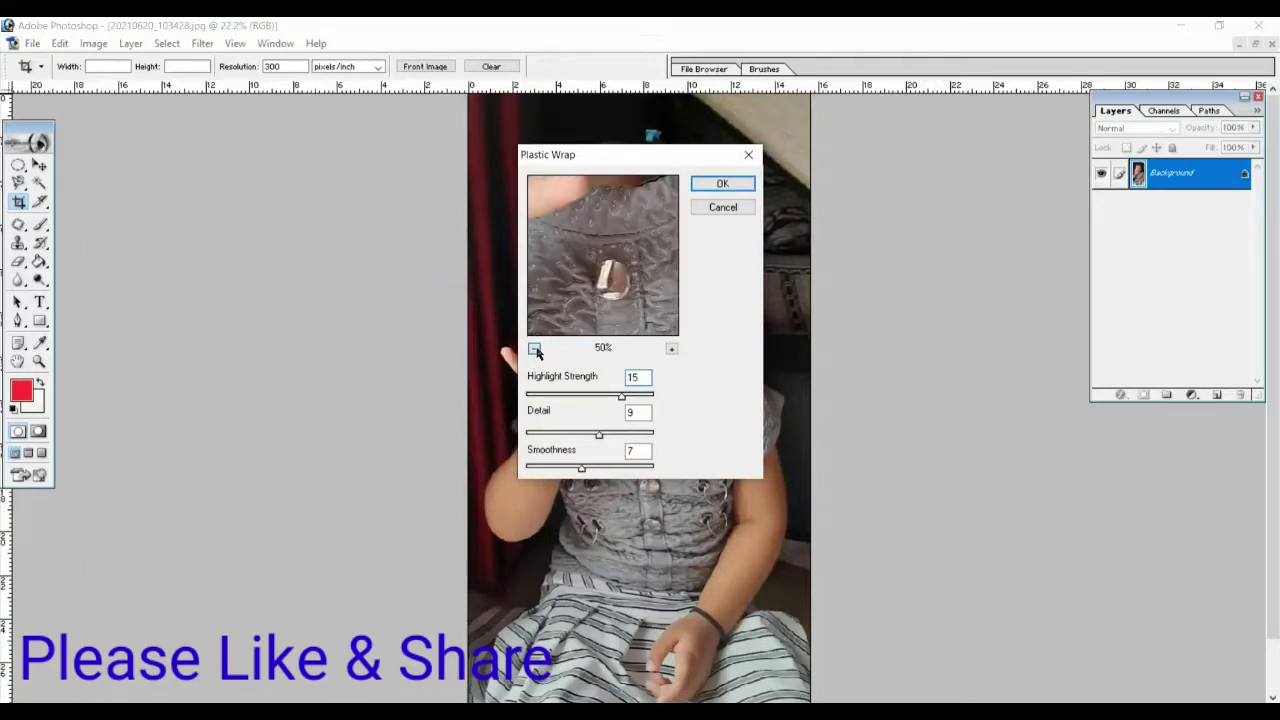
{"action": "left_click", "coordinate": [534, 348]}
{"action": "left_click", "coordinate": [534, 348]}
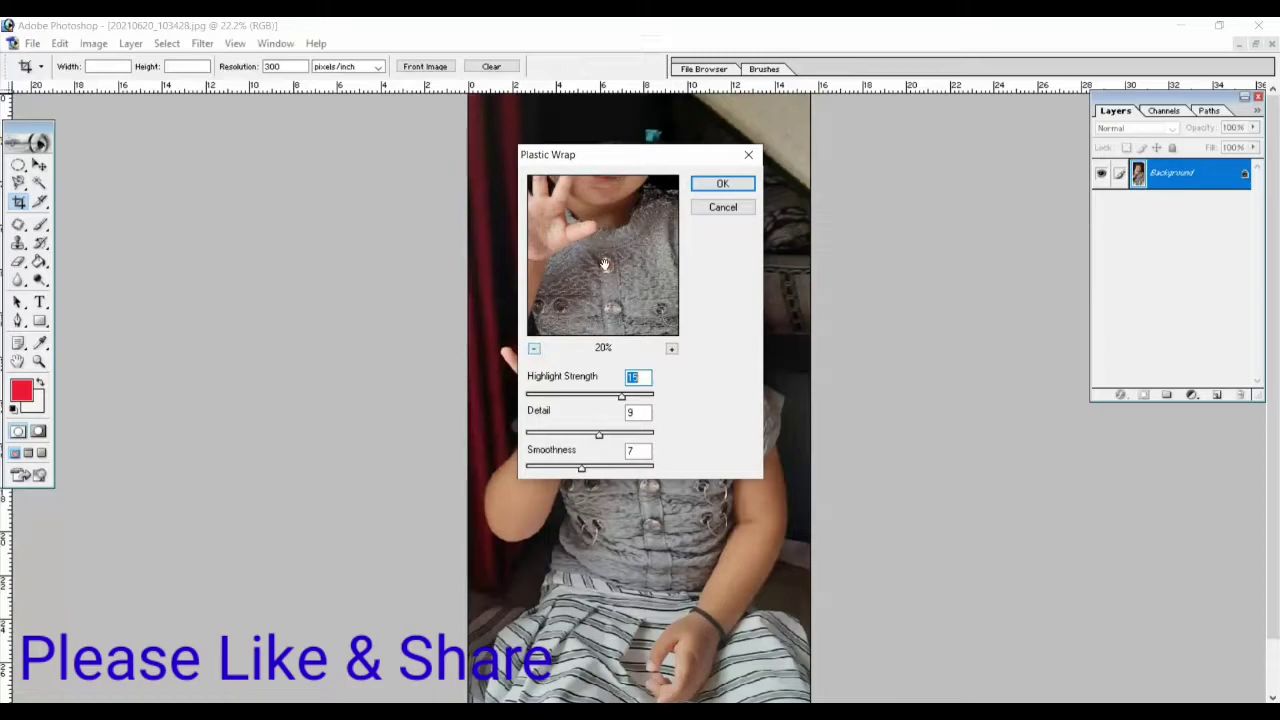
{"action": "left_click_drag", "start_coordinate": [606, 262], "coordinate": [613, 290]}
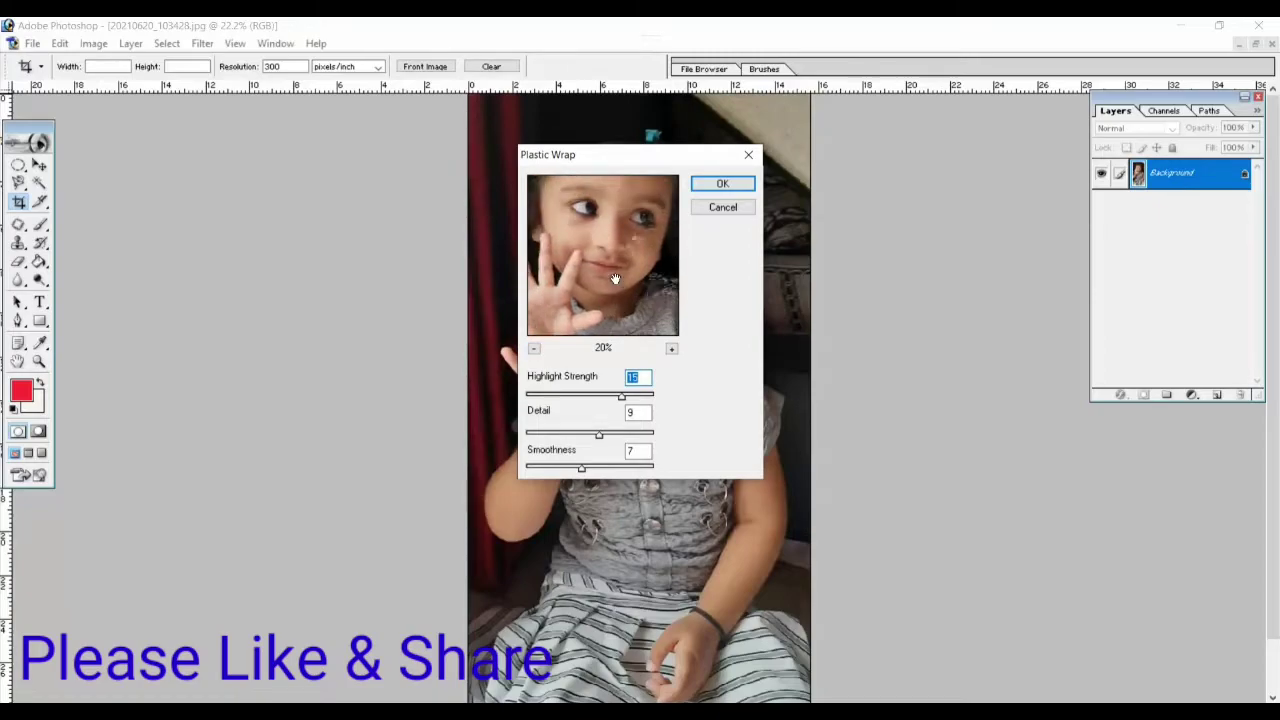
Set Highlight Strength 3 and Detail 12, adjust Smoothness, and apply Plastic Wrap
{"action": "left_click", "coordinate": [564, 396]}
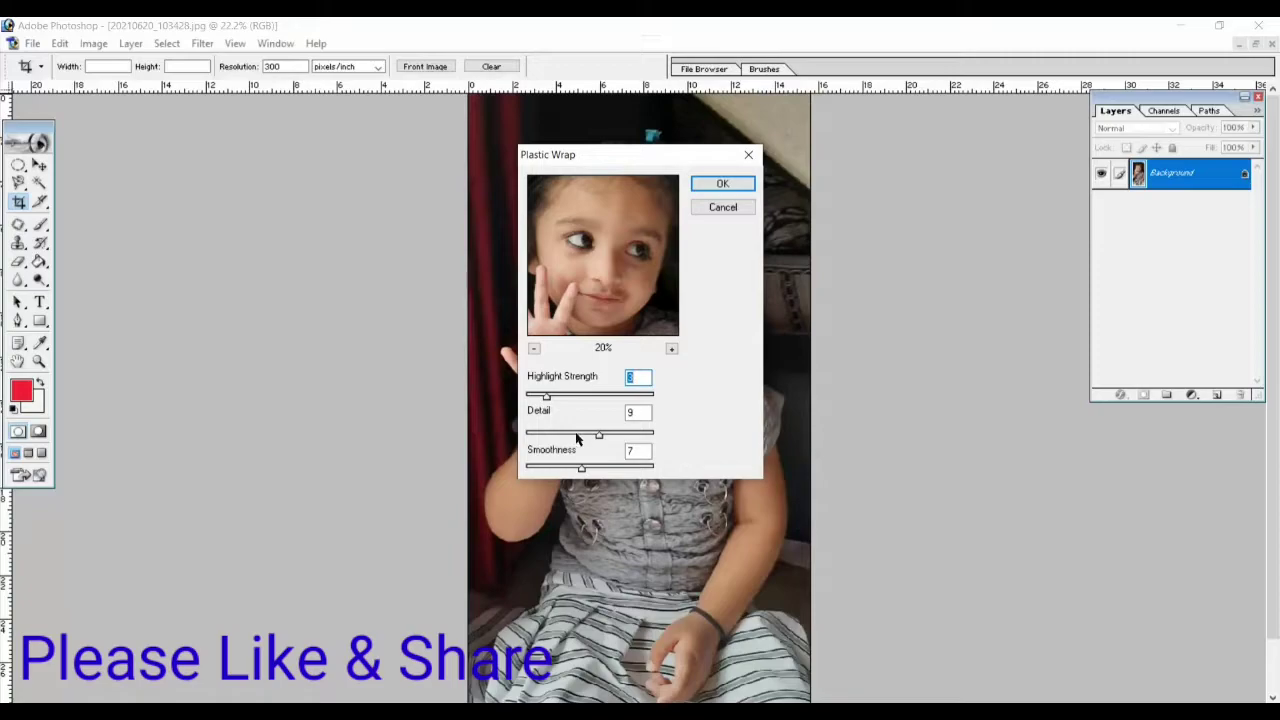
{"action": "mouse_move", "coordinate": [597, 436]}
{"action": "left_mouse_down"}
{"action": "mouse_move", "coordinate": [625, 436]}
{"action": "mouse_move", "coordinate": [555, 434]}
{"action": "mouse_move", "coordinate": [627, 436]}
{"action": "left_mouse_up"}
{"action": "left_click_drag", "start_coordinate": [581, 468], "coordinate": [627, 468]}
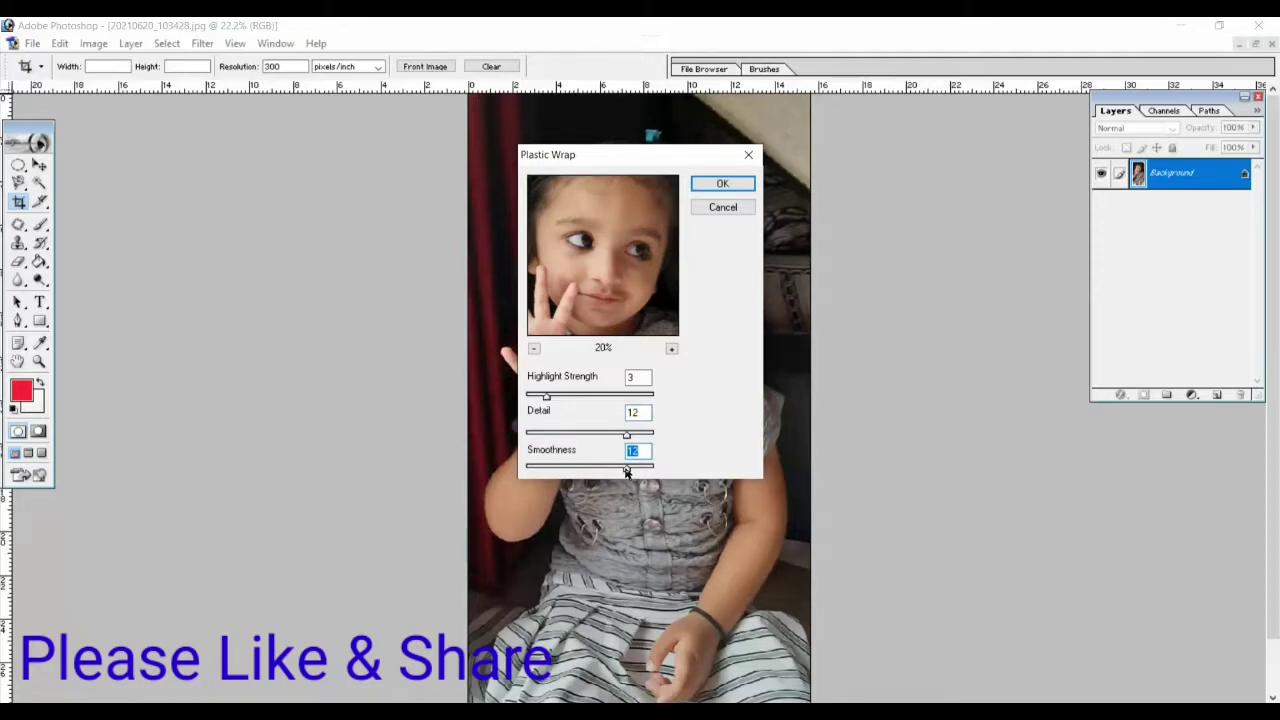
{"action": "mouse_move", "coordinate": [622, 470]}
{"action": "left_mouse_down"}
{"action": "mouse_move", "coordinate": [556, 467]}
{"action": "mouse_move", "coordinate": [618, 468]}
{"action": "left_mouse_up"}
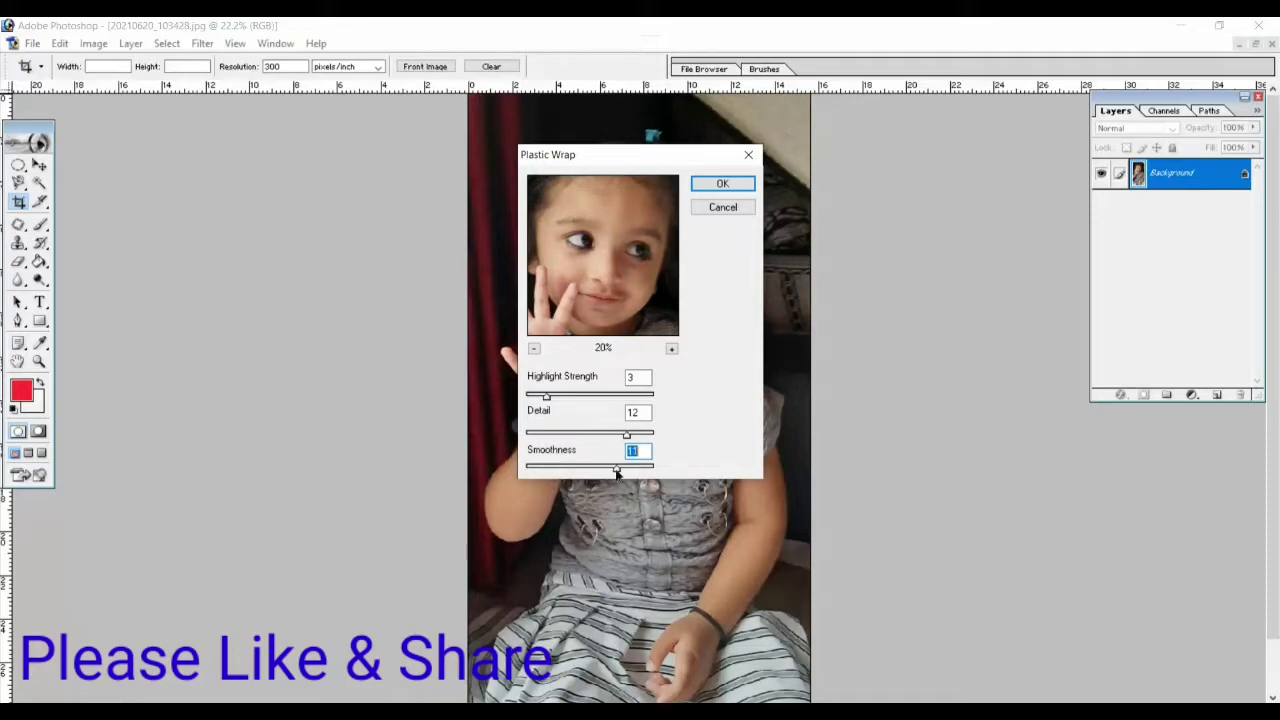
{"action": "left_click", "coordinate": [729, 183]}
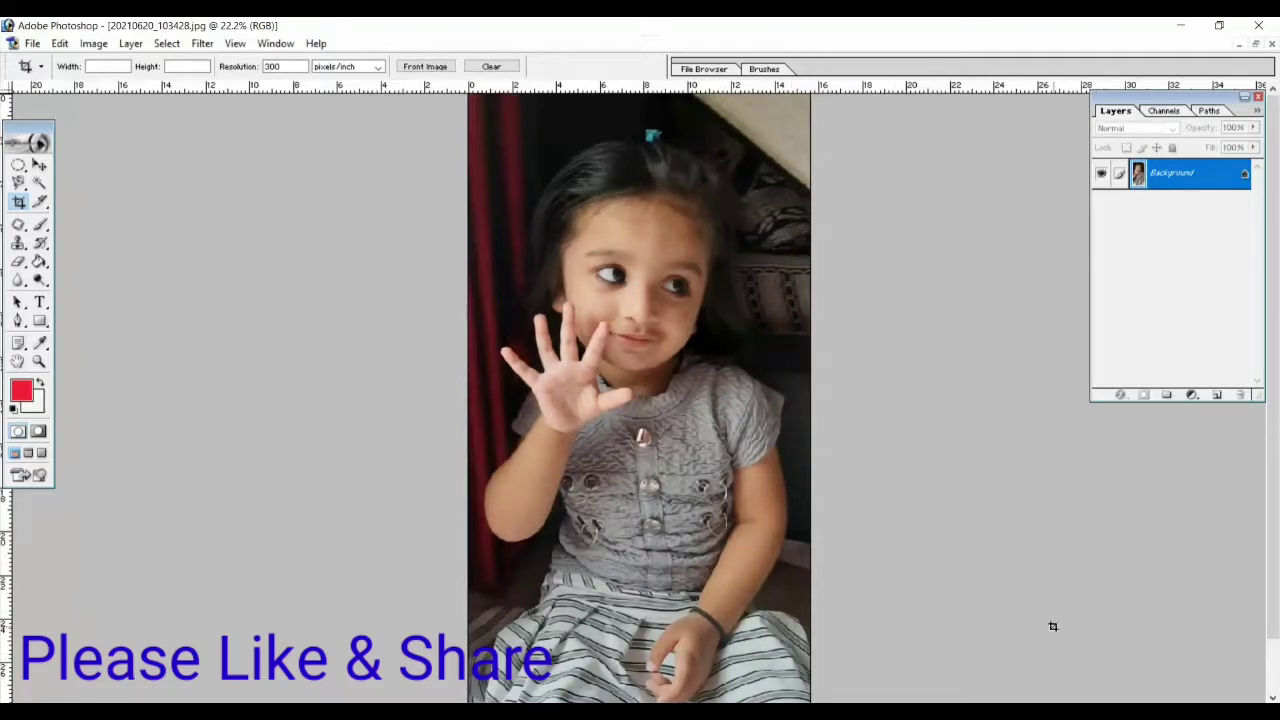
Open the portrait window's Restore/Minimize/Close control menu
{"action": "left_click", "coordinate": [167, 44]}
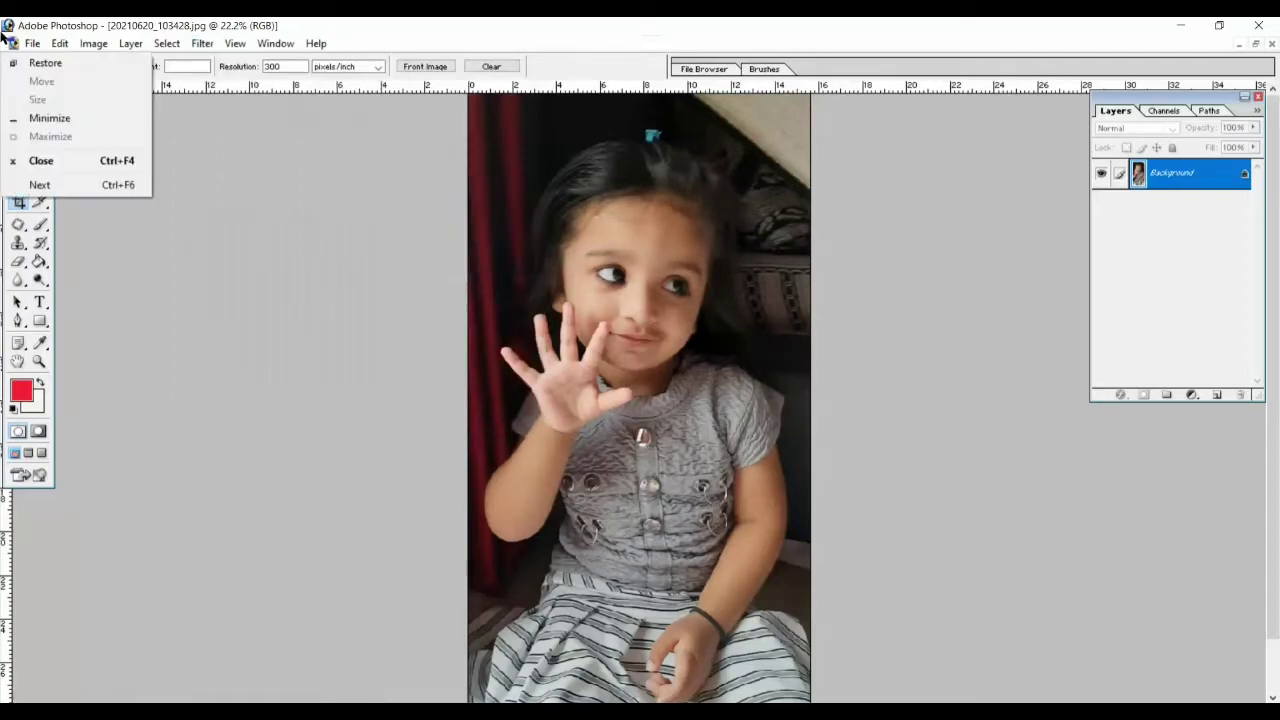
Browse the Open dialog to the D: drive's soft\mix wallpaper folder
{"action": "left_click", "coordinate": [60, 81]}
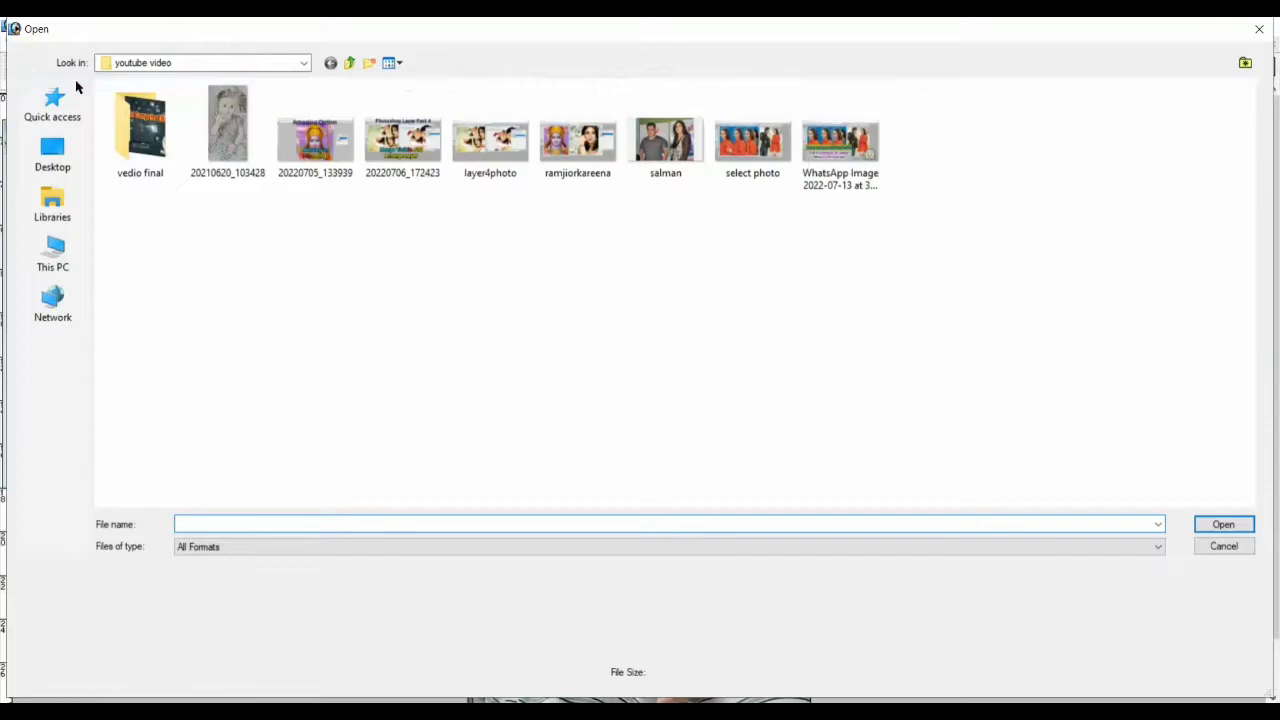
{"action": "left_click", "coordinate": [349, 64]}
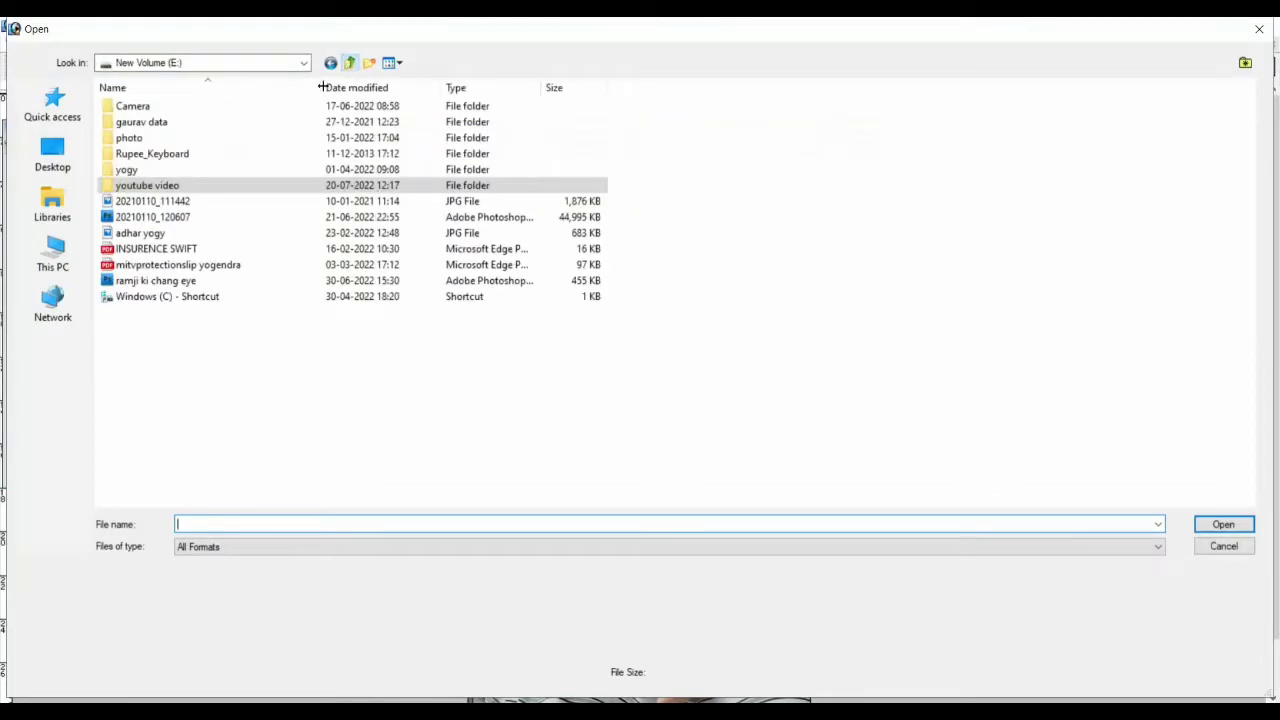
{"action": "left_click", "coordinate": [349, 63]}
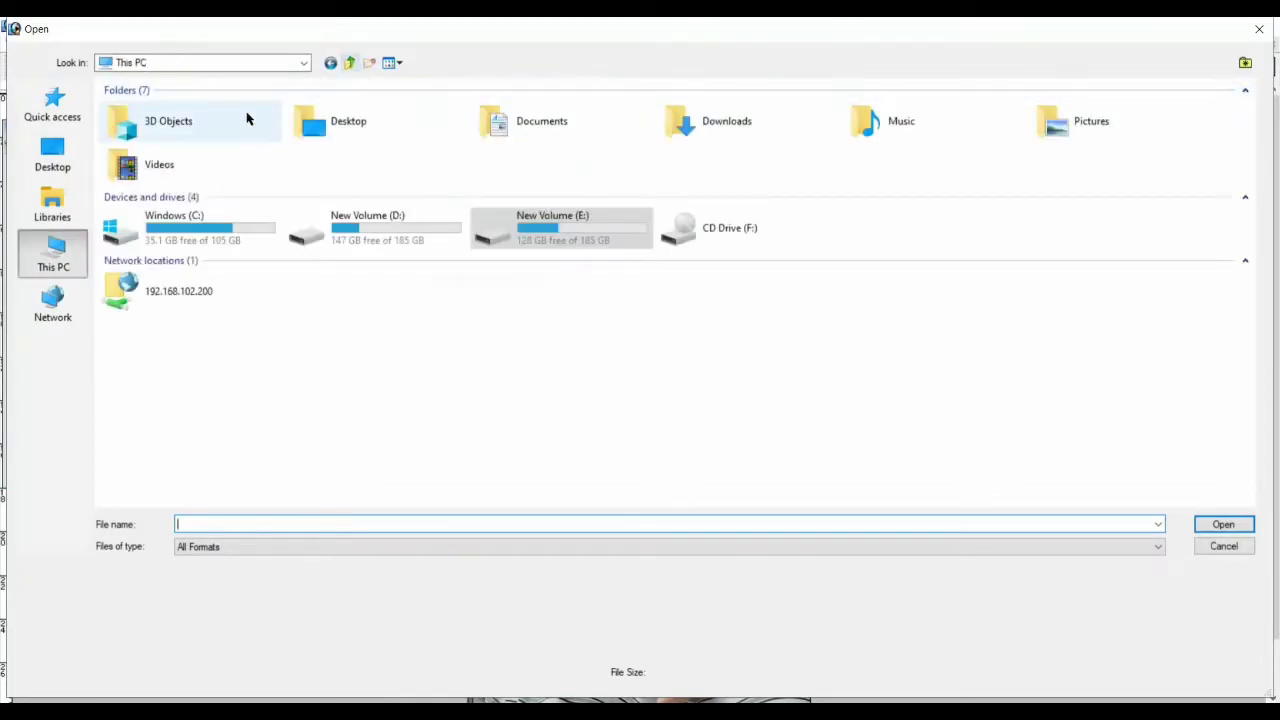
{"action": "double_click", "coordinate": [408, 236]}
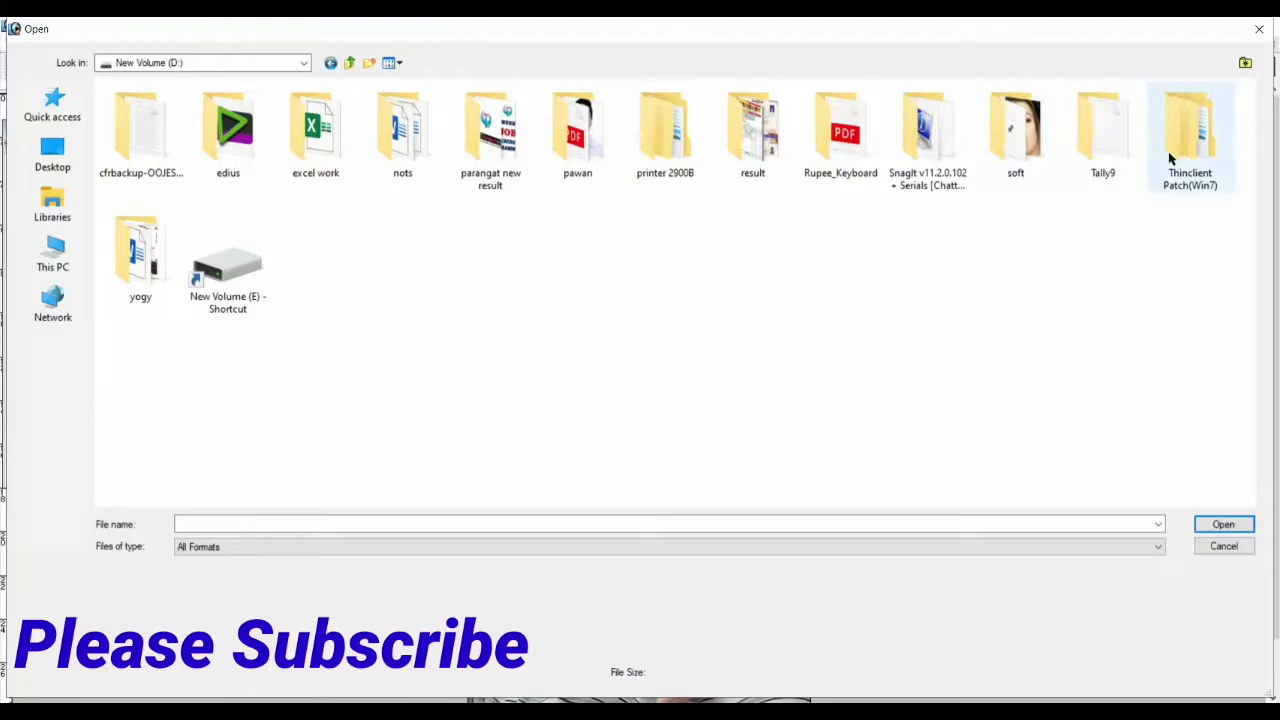
{"action": "left_click", "coordinate": [1001, 147]}
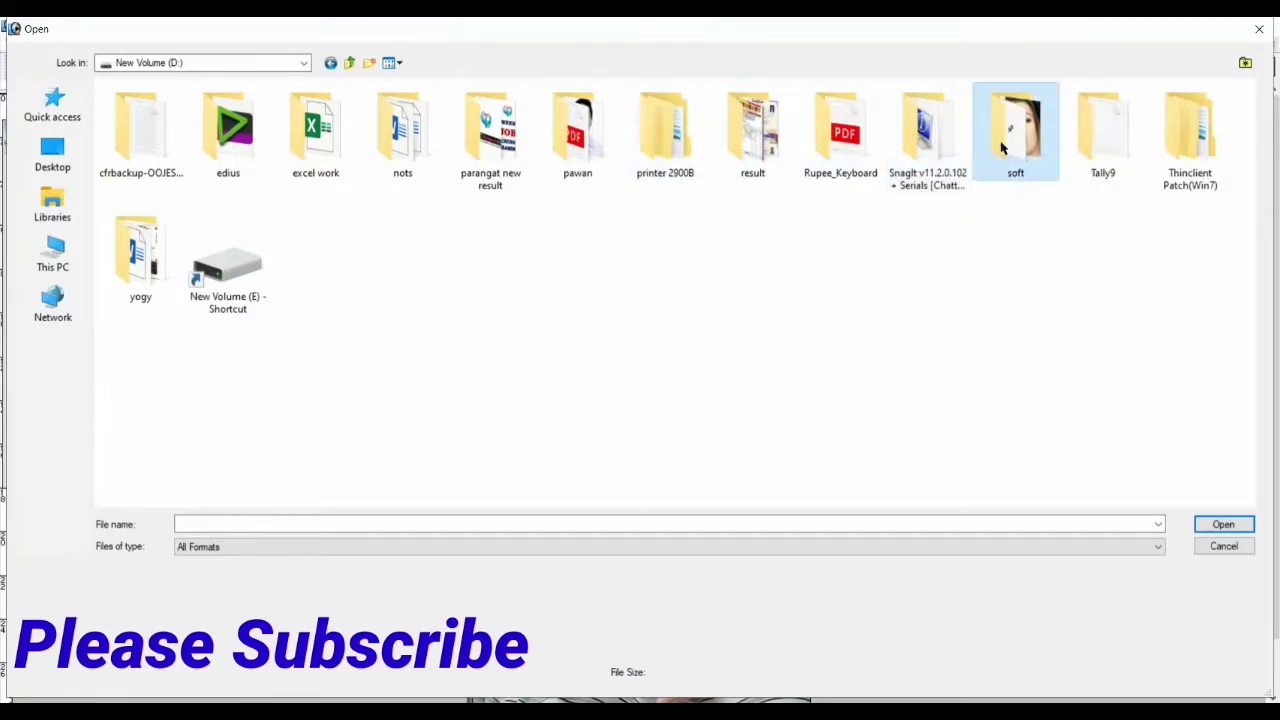
{"action": "double_click", "coordinate": [1001, 147]}
{"action": "double_click", "coordinate": [142, 204]}
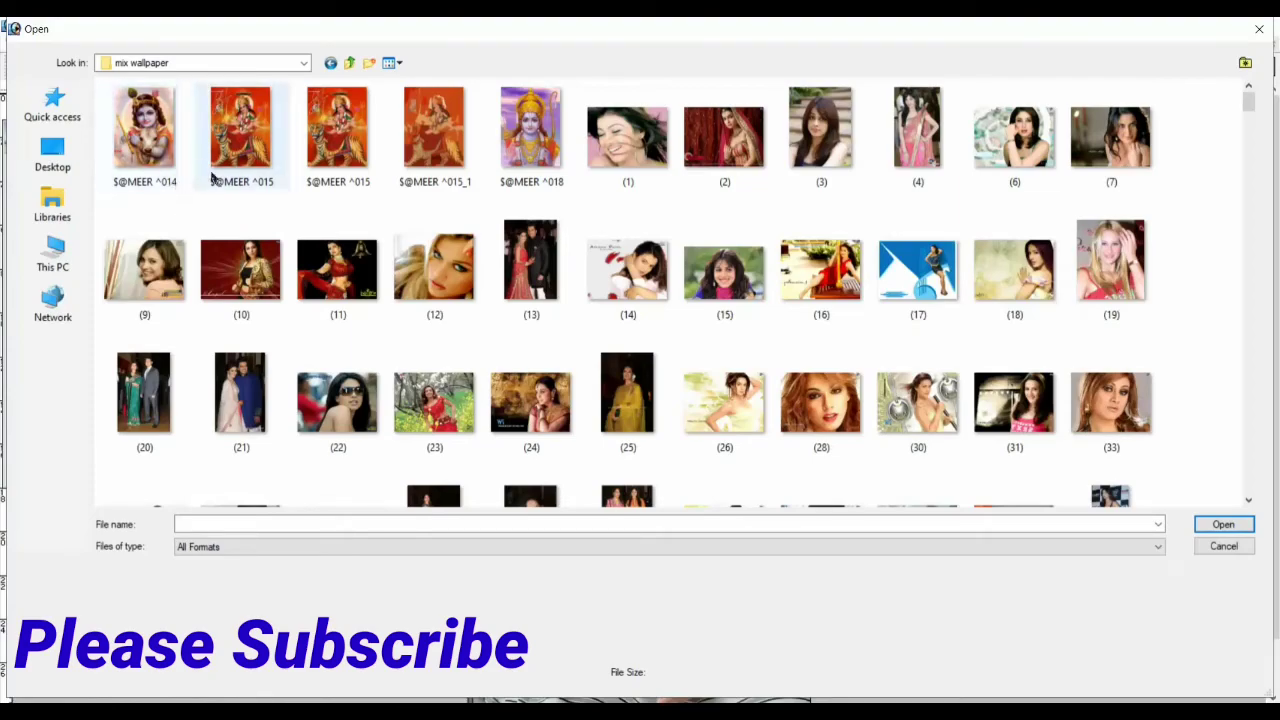
Select photos (9).jpg and (3).jpg and open them both
{"action": "left_click", "coordinate": [1248, 500]}
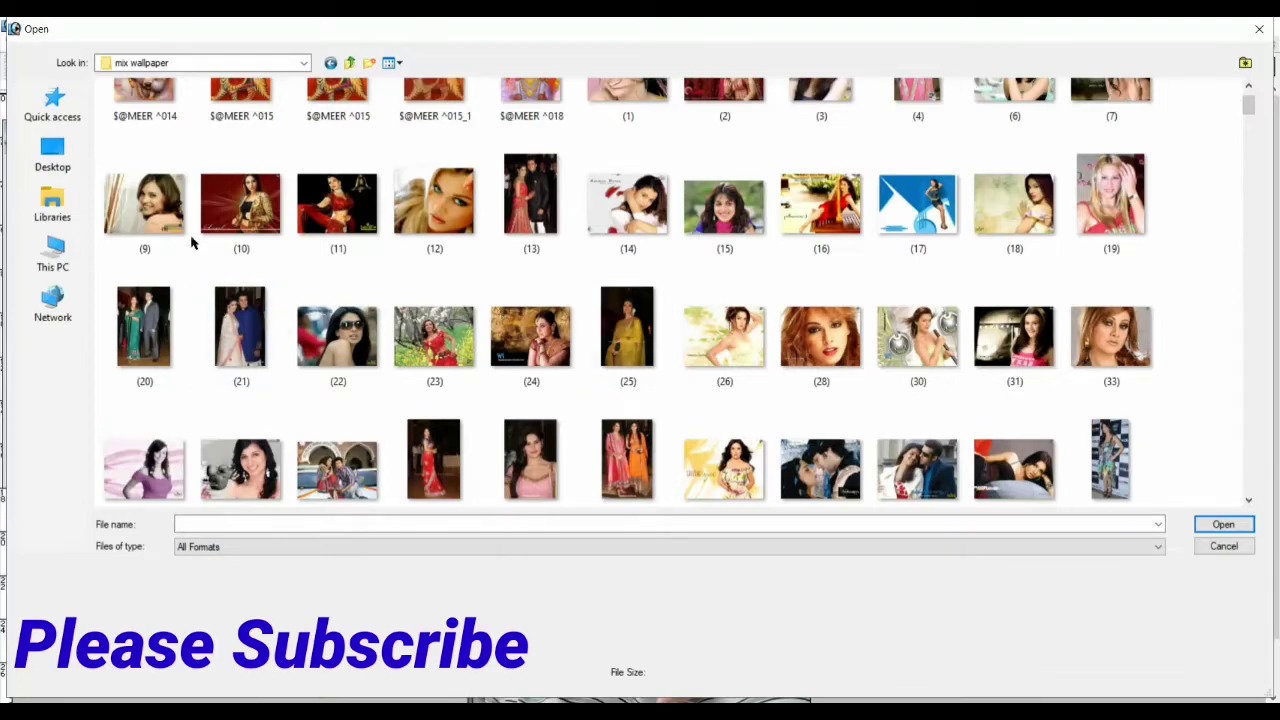
{"action": "left_click", "coordinate": [168, 205]}
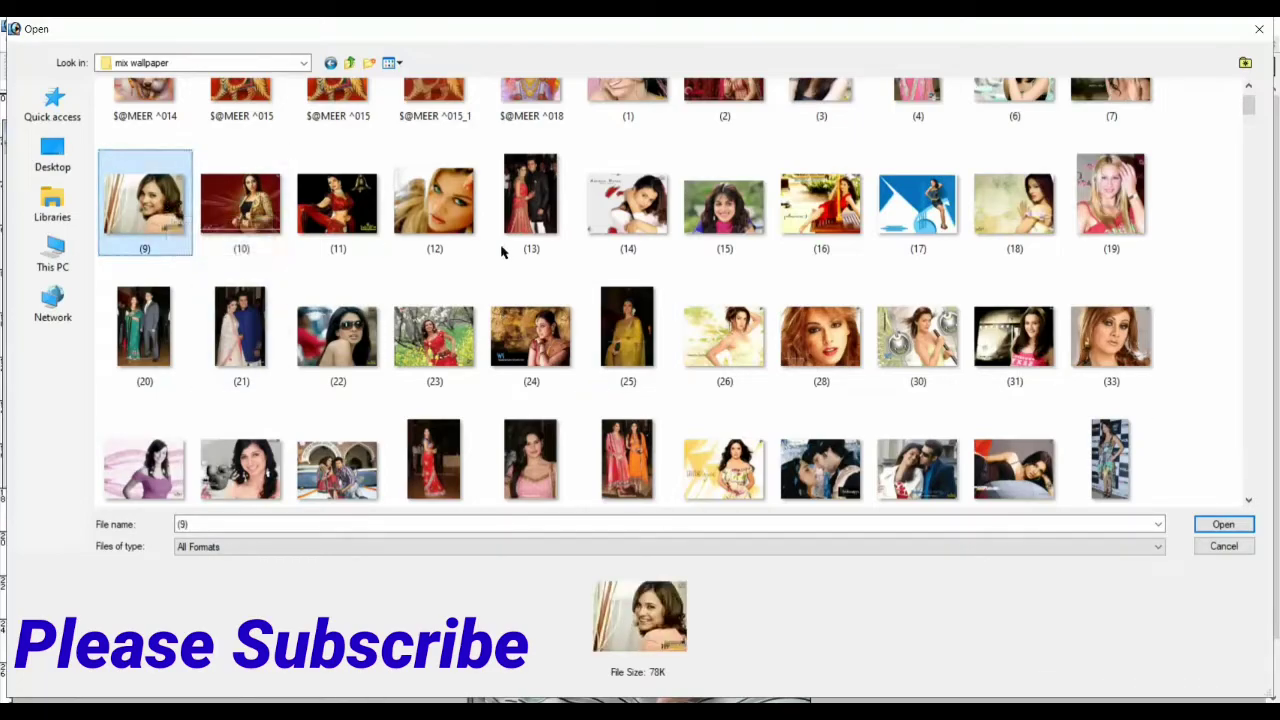
{"action": "left_click", "coordinate": [1249, 501]}
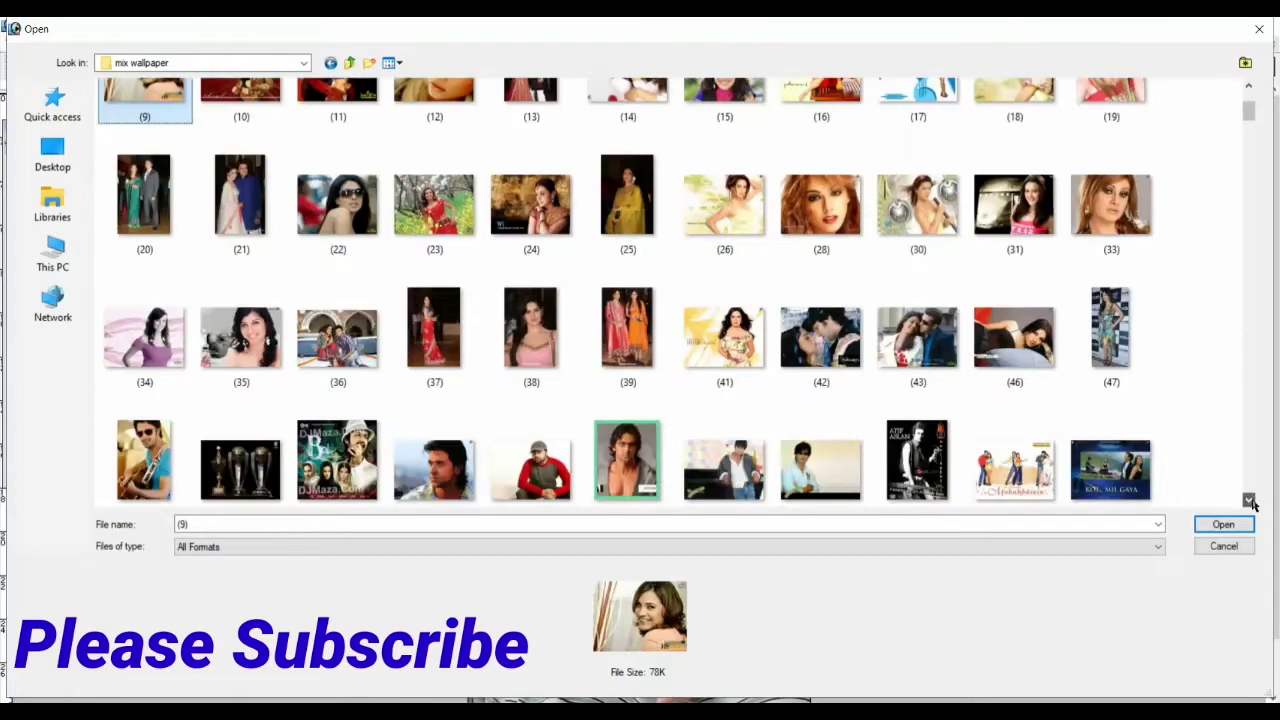
{"action": "left_click", "coordinate": [1249, 501]}
{"action": "left_click", "coordinate": [1249, 501]}
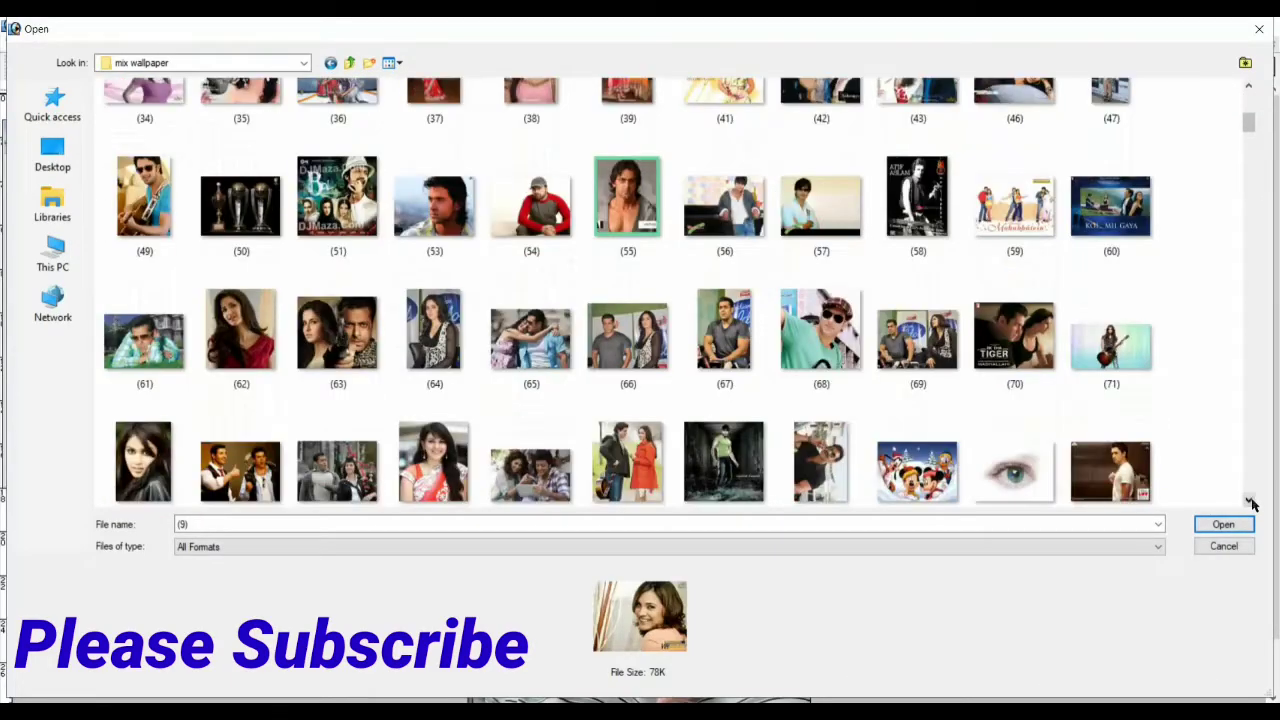
{"action": "left_click", "coordinate": [1249, 501]}
{"action": "left_click", "coordinate": [1249, 501]}
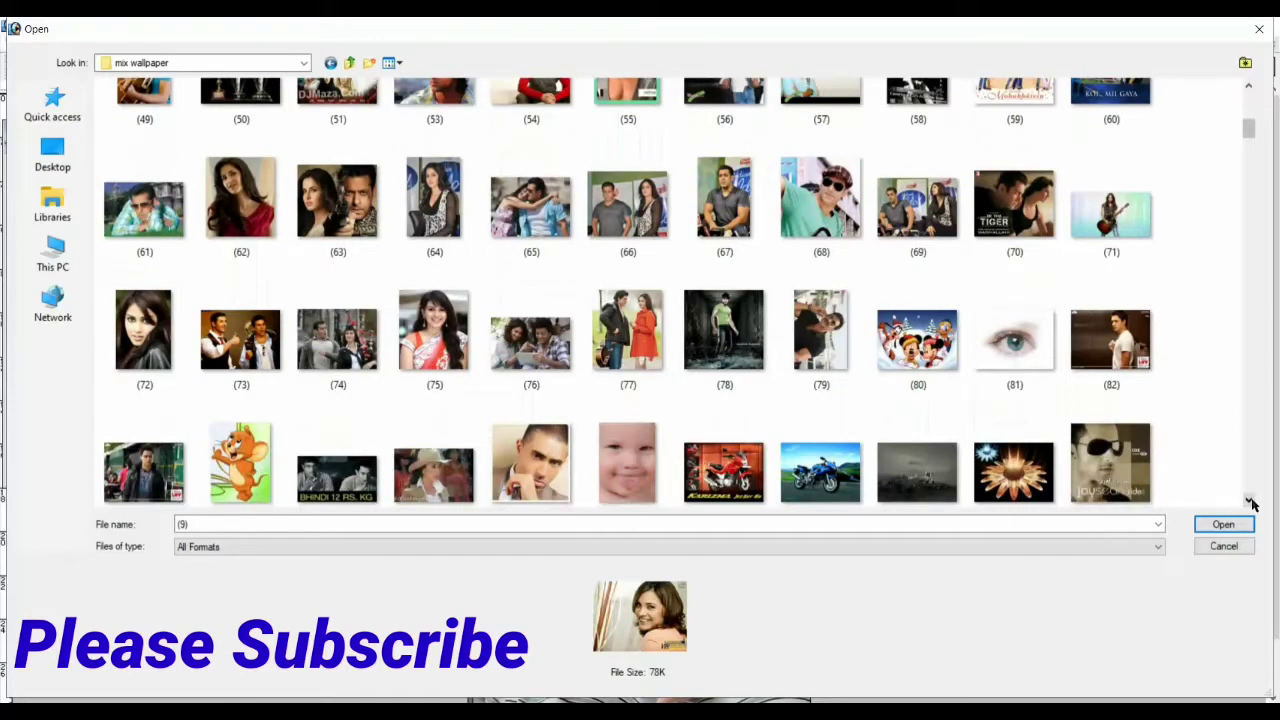
{"action": "left_click", "coordinate": [1249, 501]}
{"action": "left_click", "coordinate": [1249, 501]}
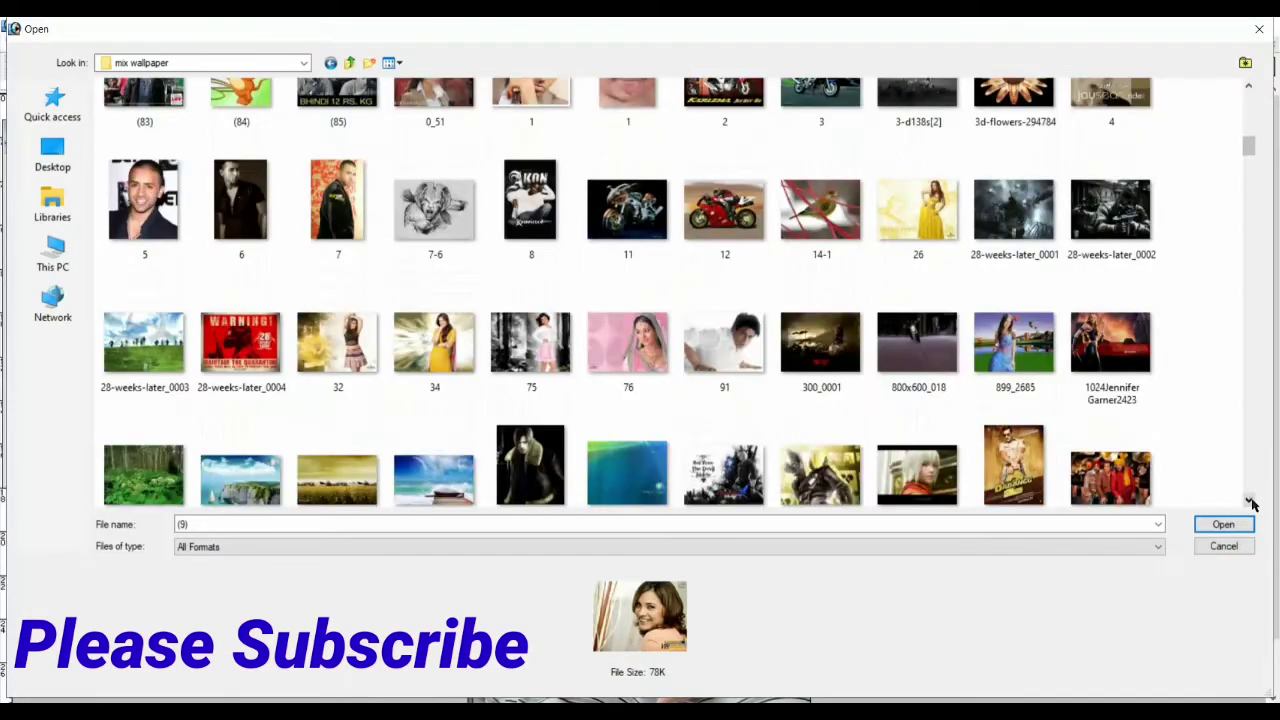
{"action": "left_click", "coordinate": [1249, 501]}
{"action": "left_click", "coordinate": [1249, 501]}
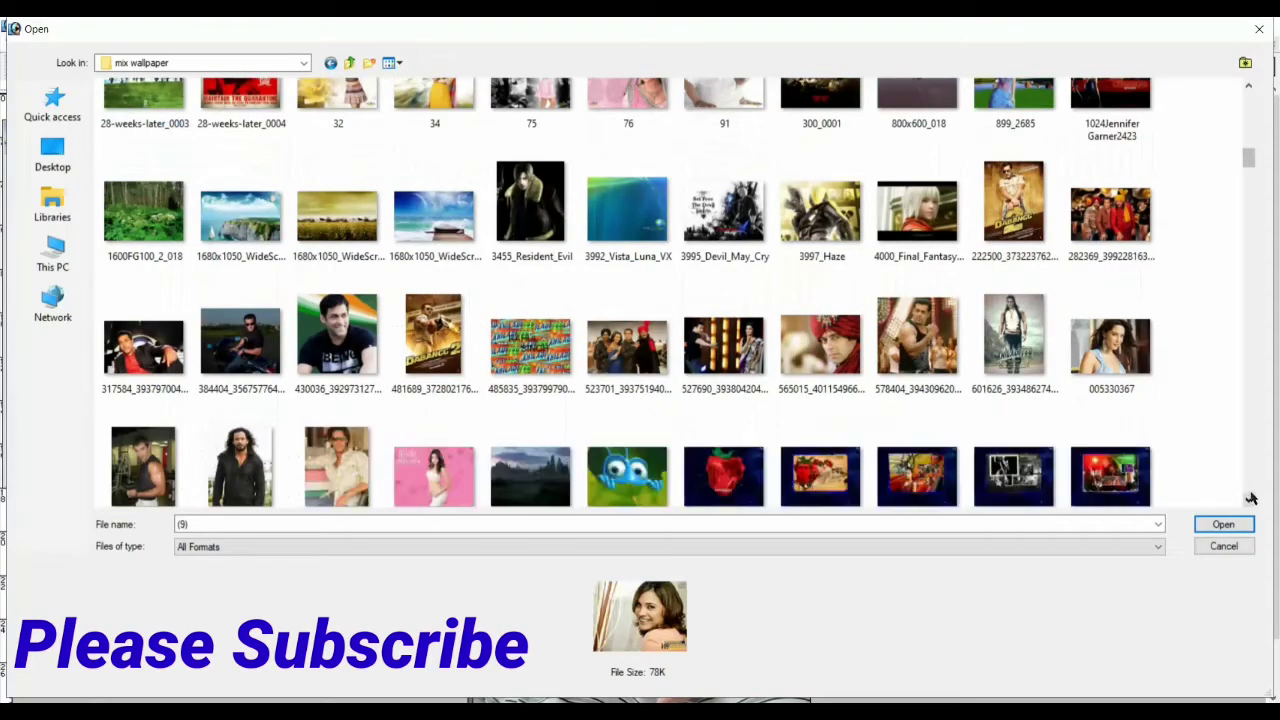
{"action": "left_click", "coordinate": [1249, 501]}
{"action": "left_click", "coordinate": [1249, 501]}
{"action": "left_click", "coordinate": [1249, 501]}
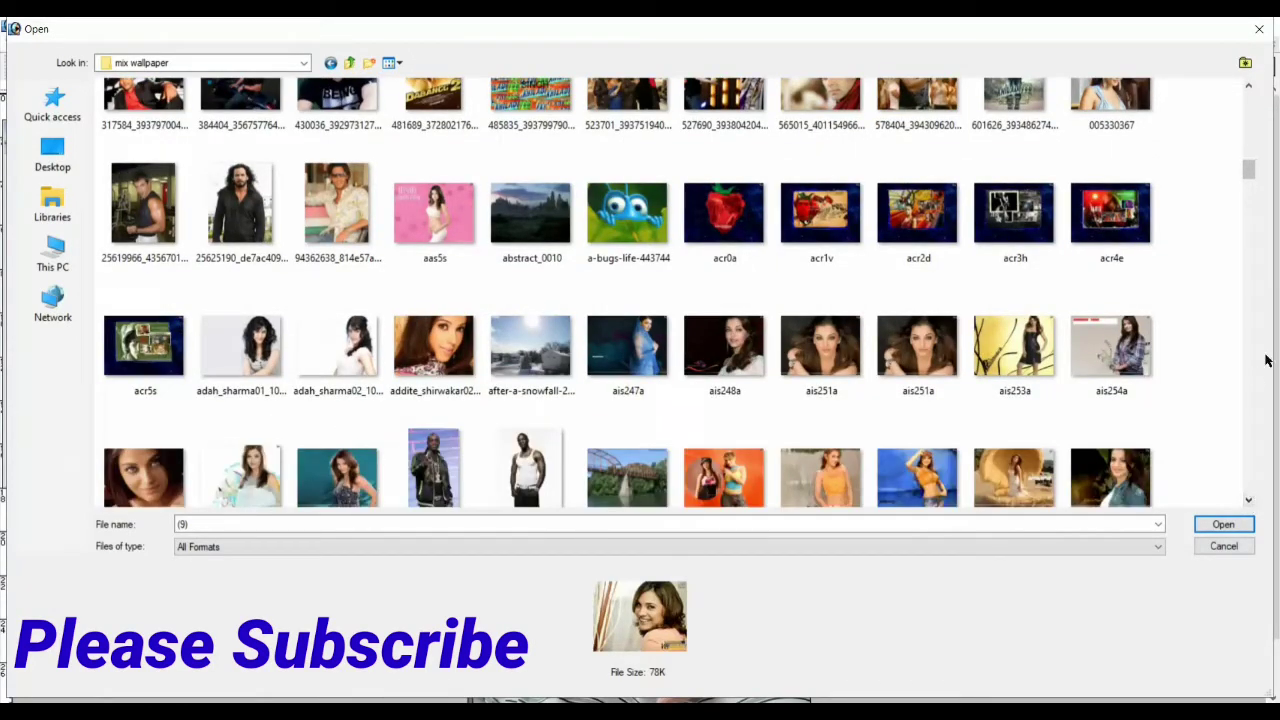
{"action": "left_click_drag", "start_coordinate": [1249, 180], "coordinate": [1249, 101]}
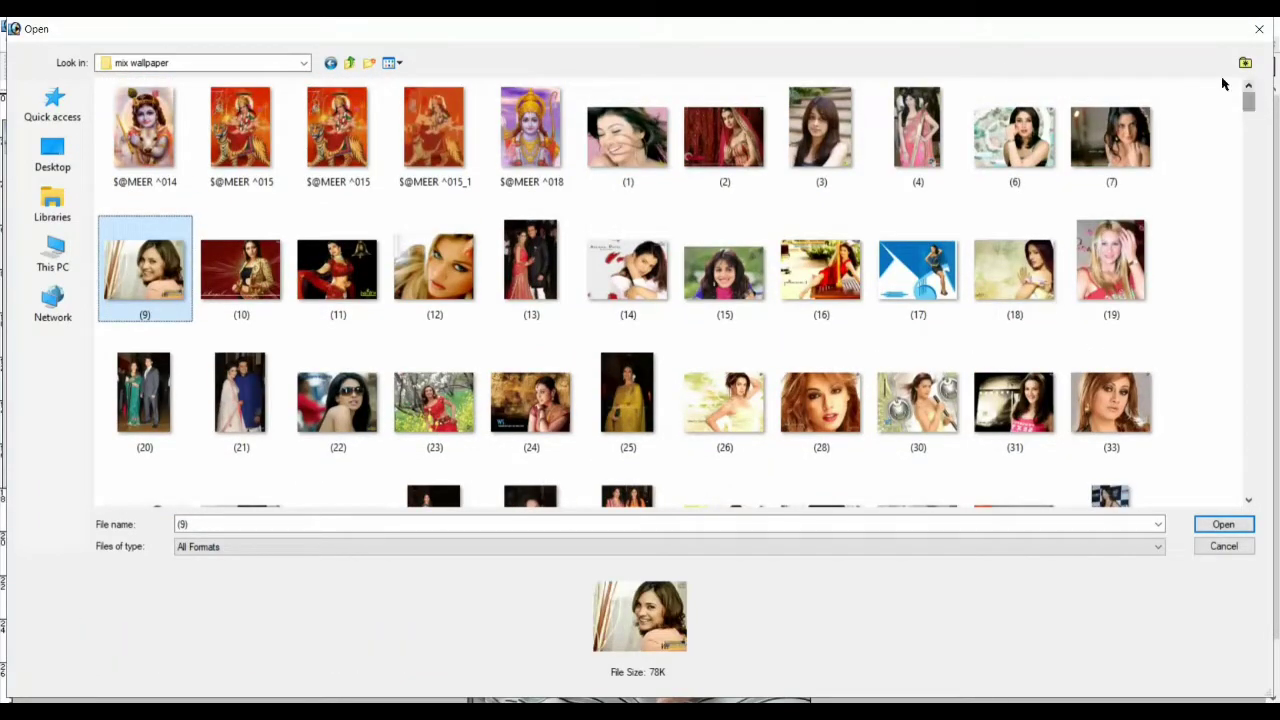
{"action": "left_click", "coordinate": [821, 130], "text": "ctrl"}
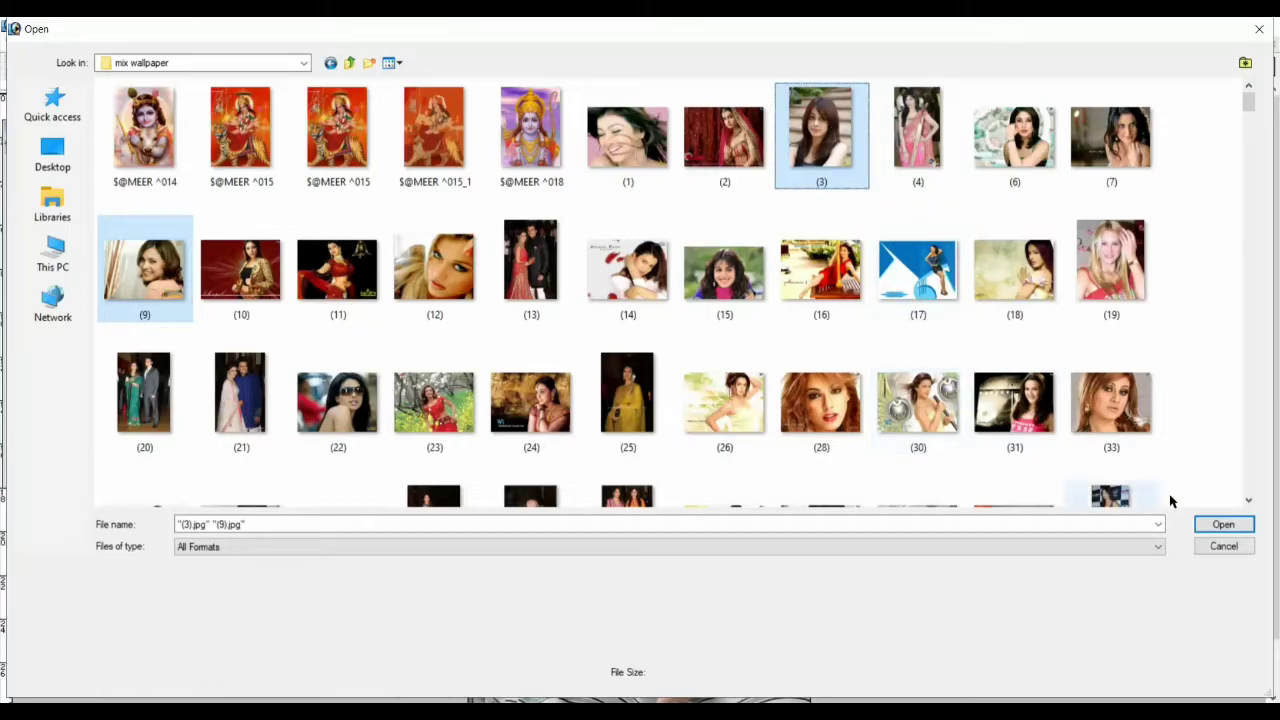
{"action": "left_click", "coordinate": [1223, 524]}
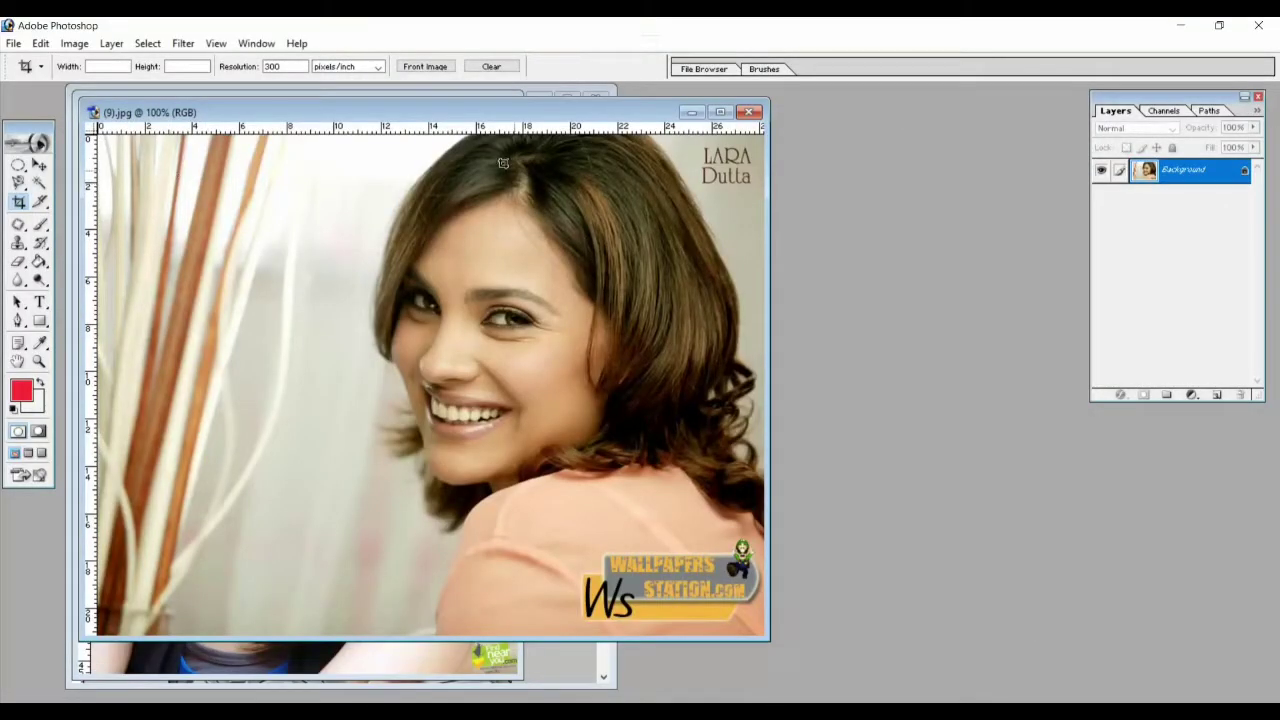
Bring (3).jpg to the front and zoom it to 100% with the Zoom tool
{"action": "left_click_drag", "start_coordinate": [489, 113], "coordinate": [744, 133]}
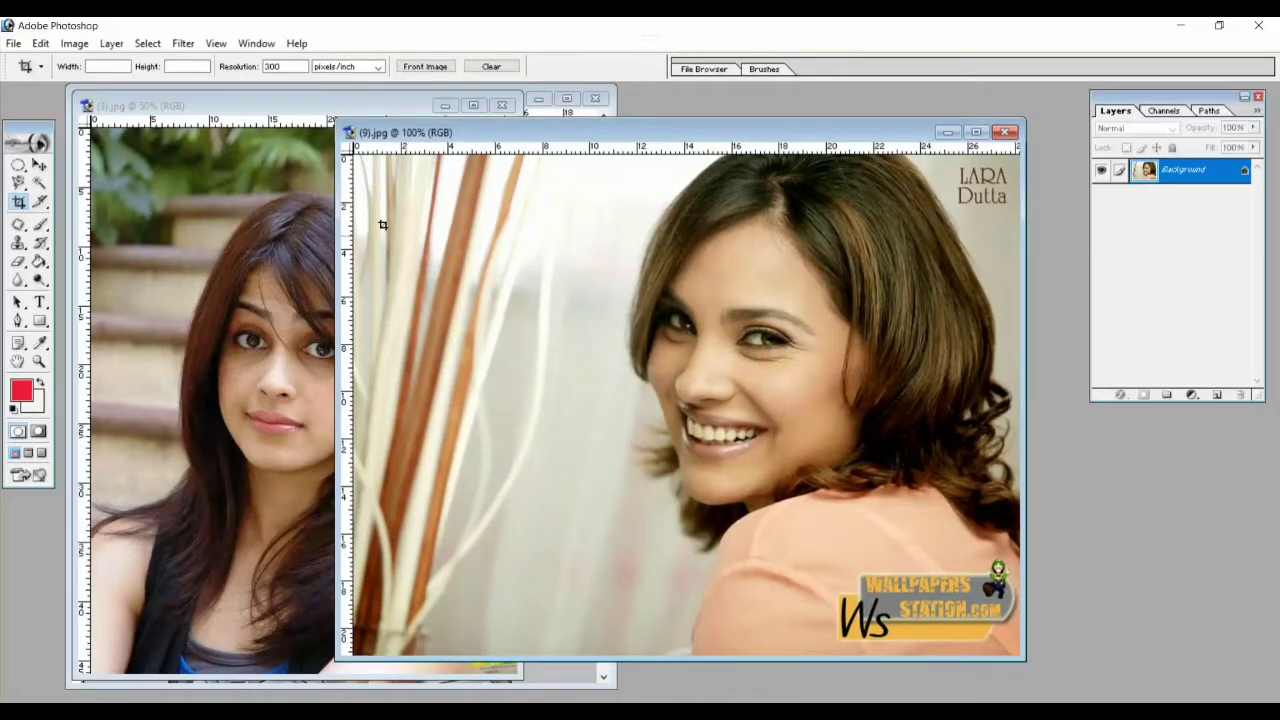
{"action": "left_click", "coordinate": [297, 106]}
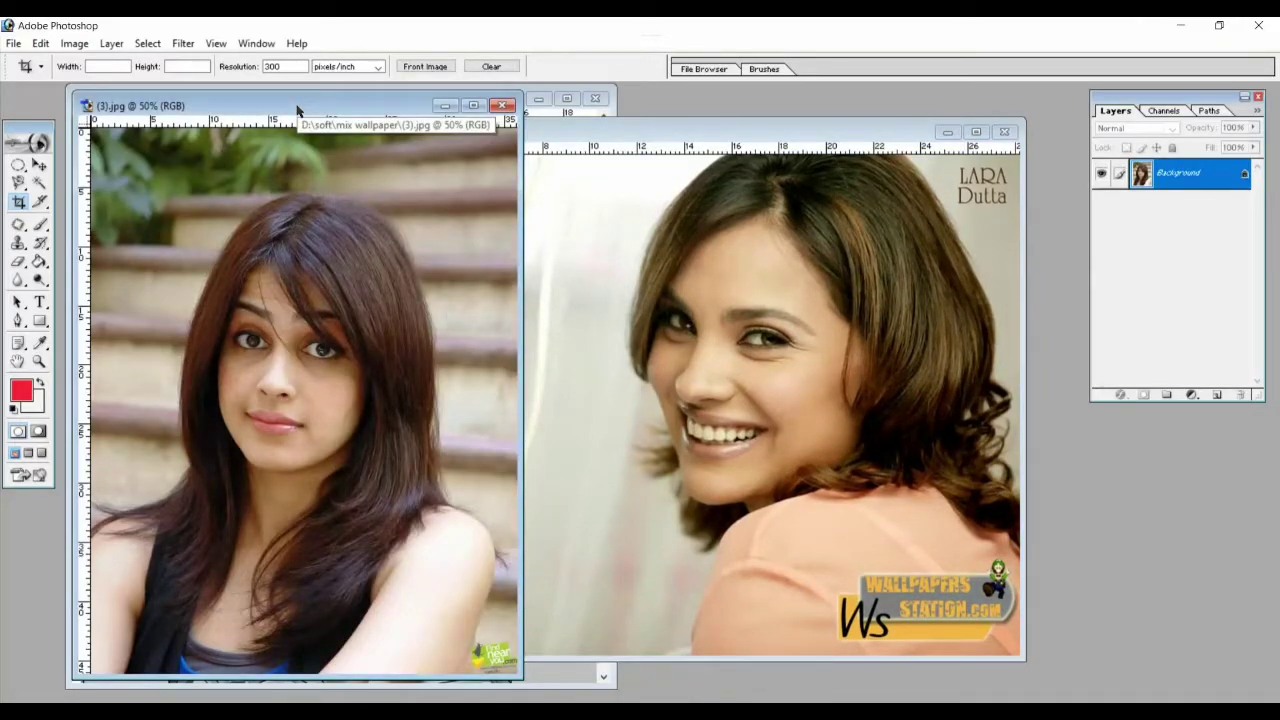
{"action": "left_click", "coordinate": [39, 361]}
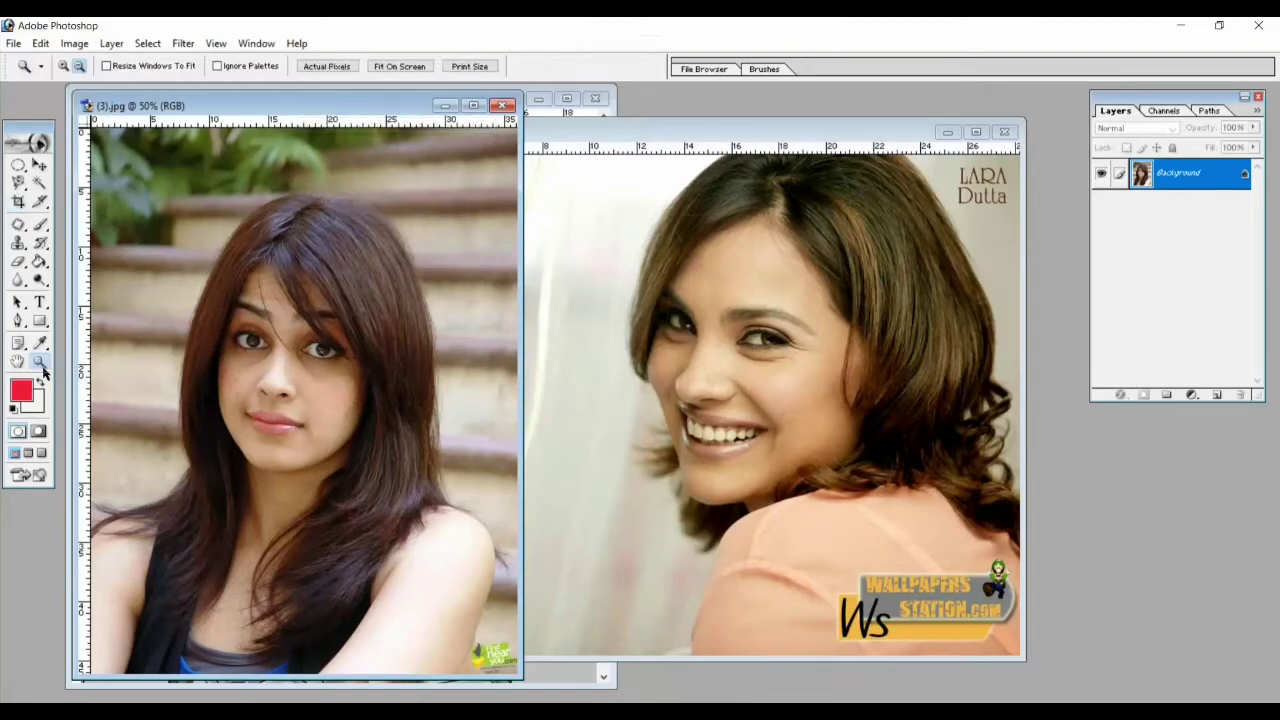
{"action": "left_click", "coordinate": [315, 438], "text": "alt"}
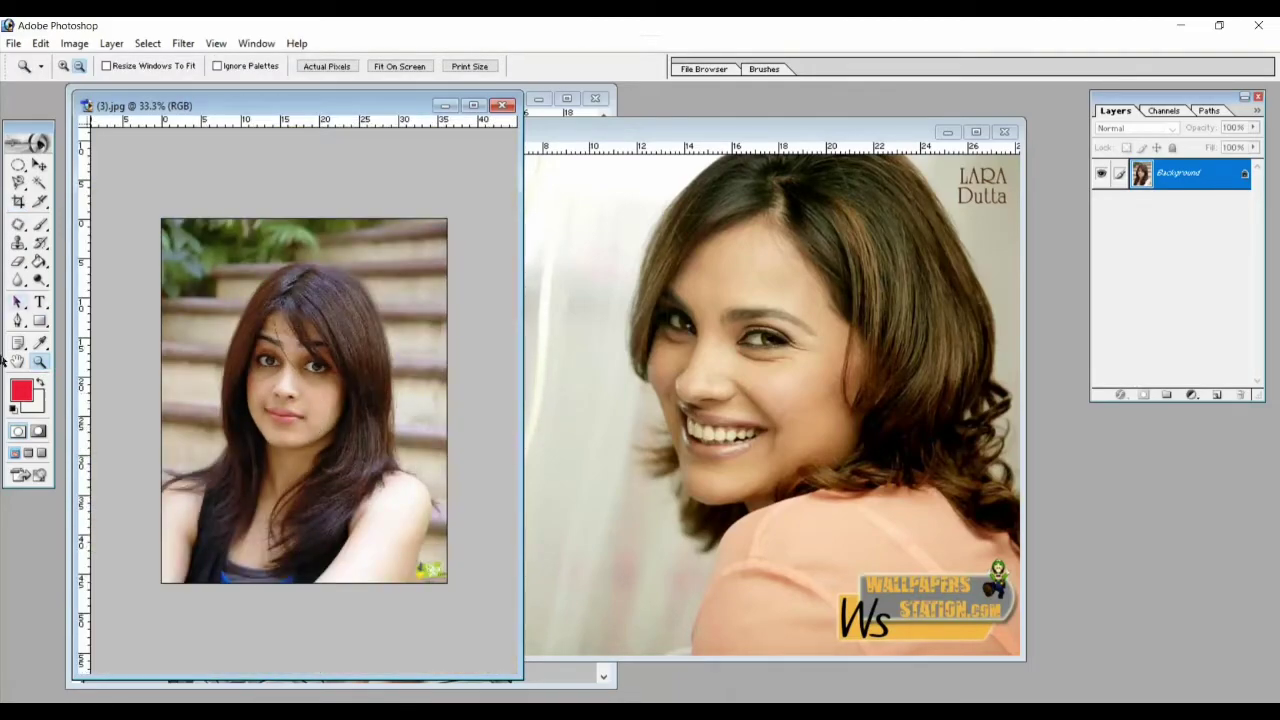
{"action": "left_click", "coordinate": [63, 66]}
{"action": "left_click", "coordinate": [321, 416]}
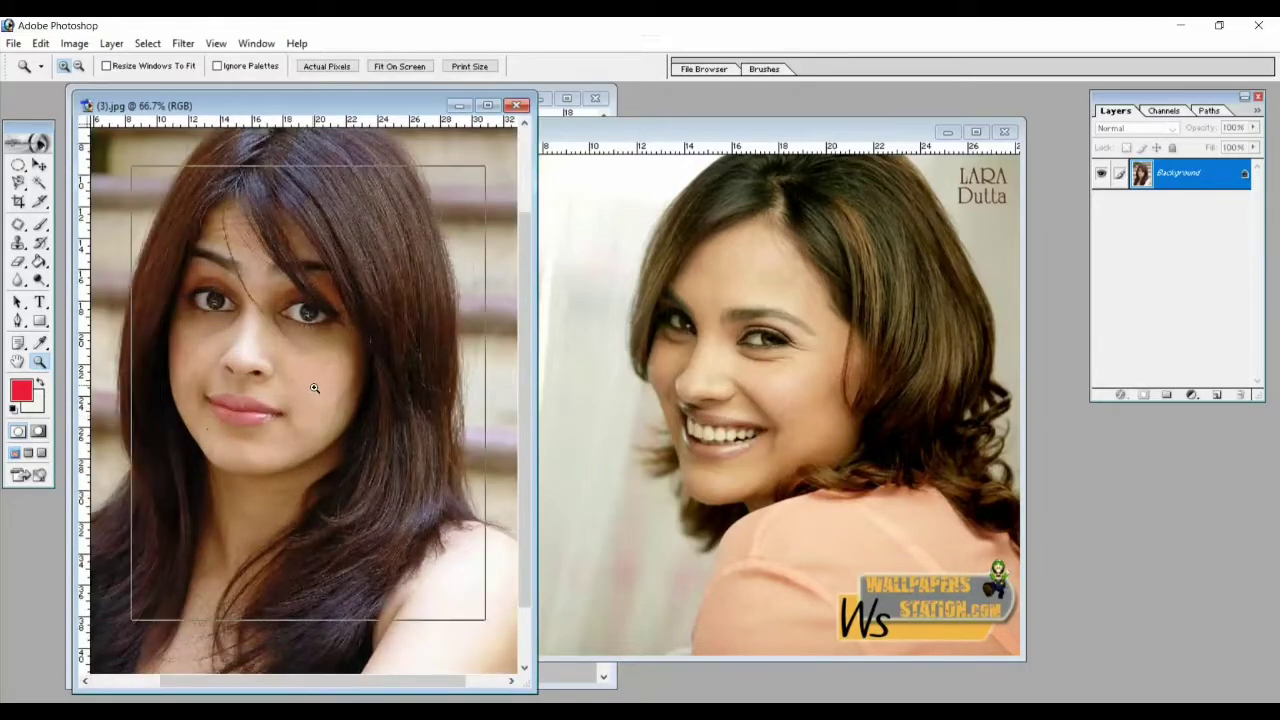
{"action": "left_click", "coordinate": [315, 389]}
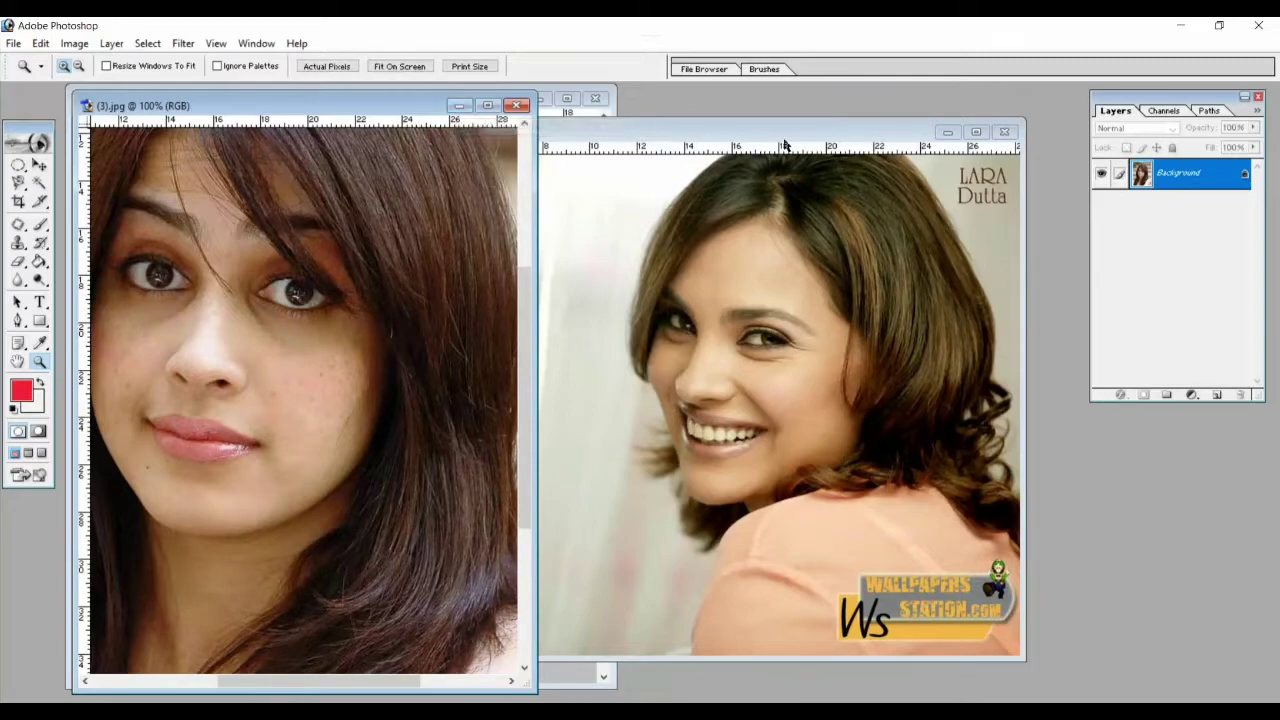
Move the (9).jpg window aside and maximize the (3).jpg window
{"action": "left_click", "coordinate": [822, 133]}
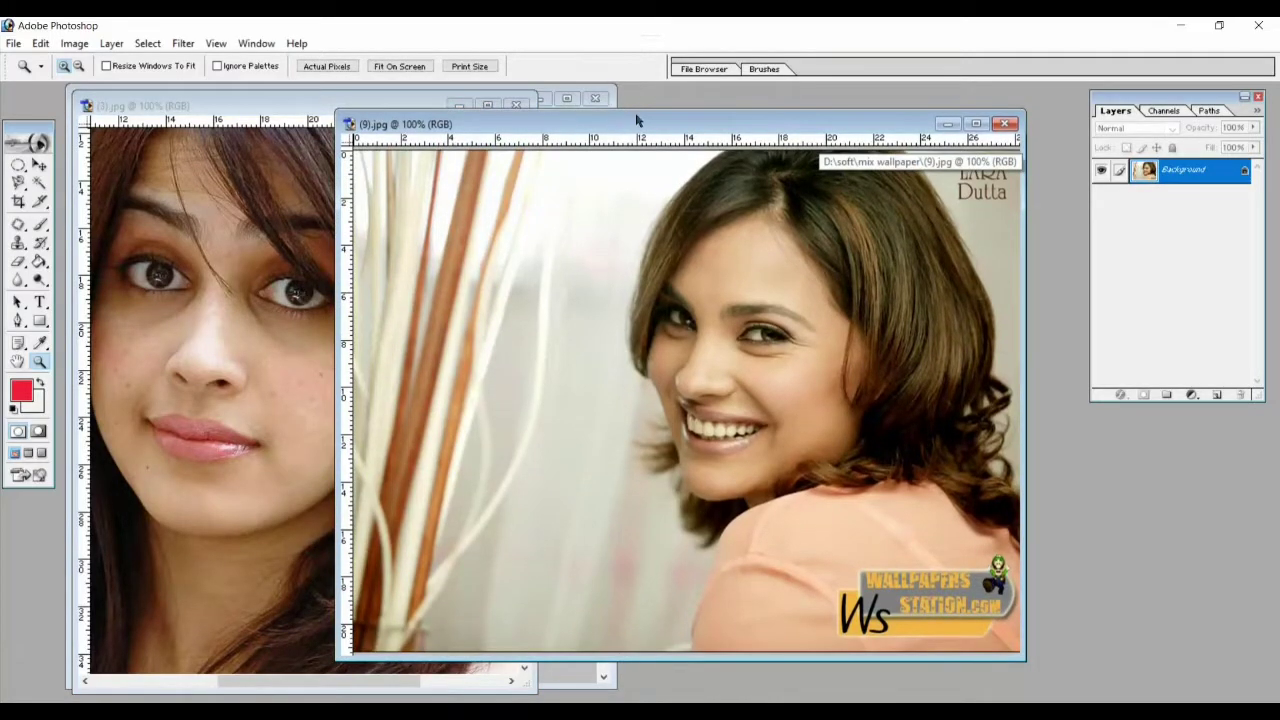
{"action": "mouse_move", "coordinate": [645, 131]}
{"action": "left_mouse_down"}
{"action": "mouse_move", "coordinate": [471, 120]}
{"action": "mouse_move", "coordinate": [786, 130]}
{"action": "left_mouse_up"}
{"action": "left_click", "coordinate": [270, 106]}
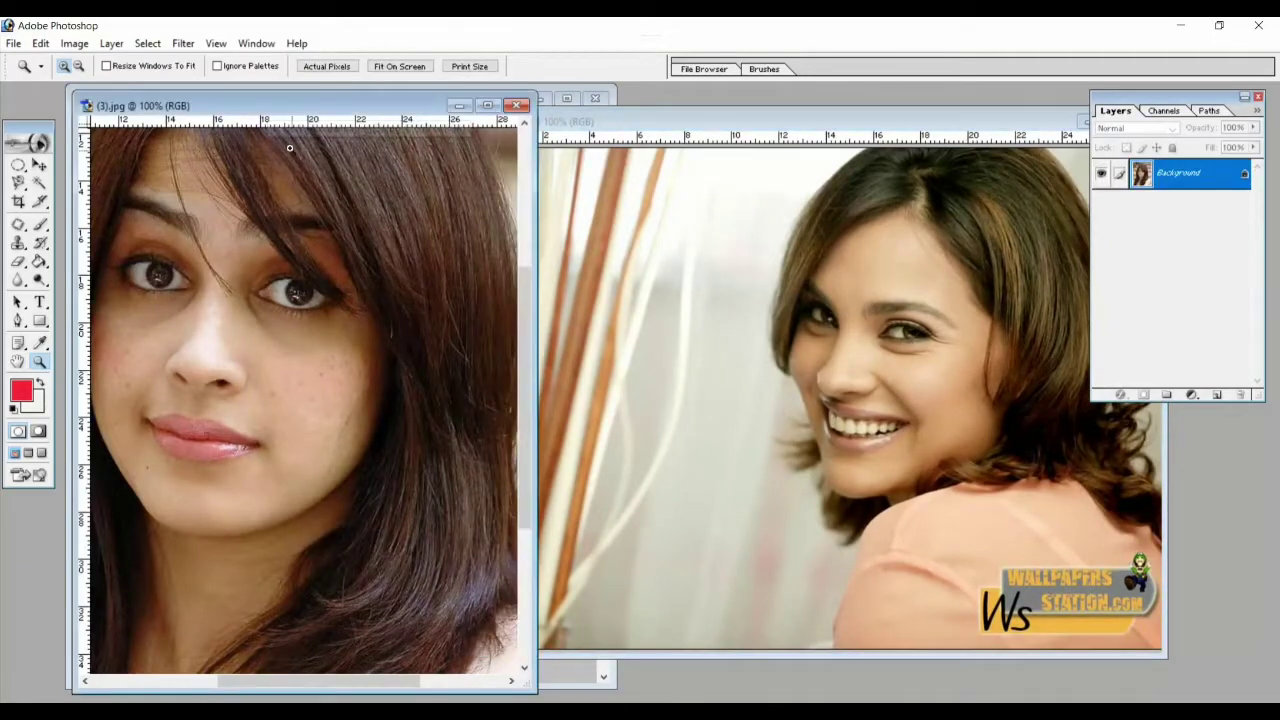
{"action": "left_click", "coordinate": [487, 105]}
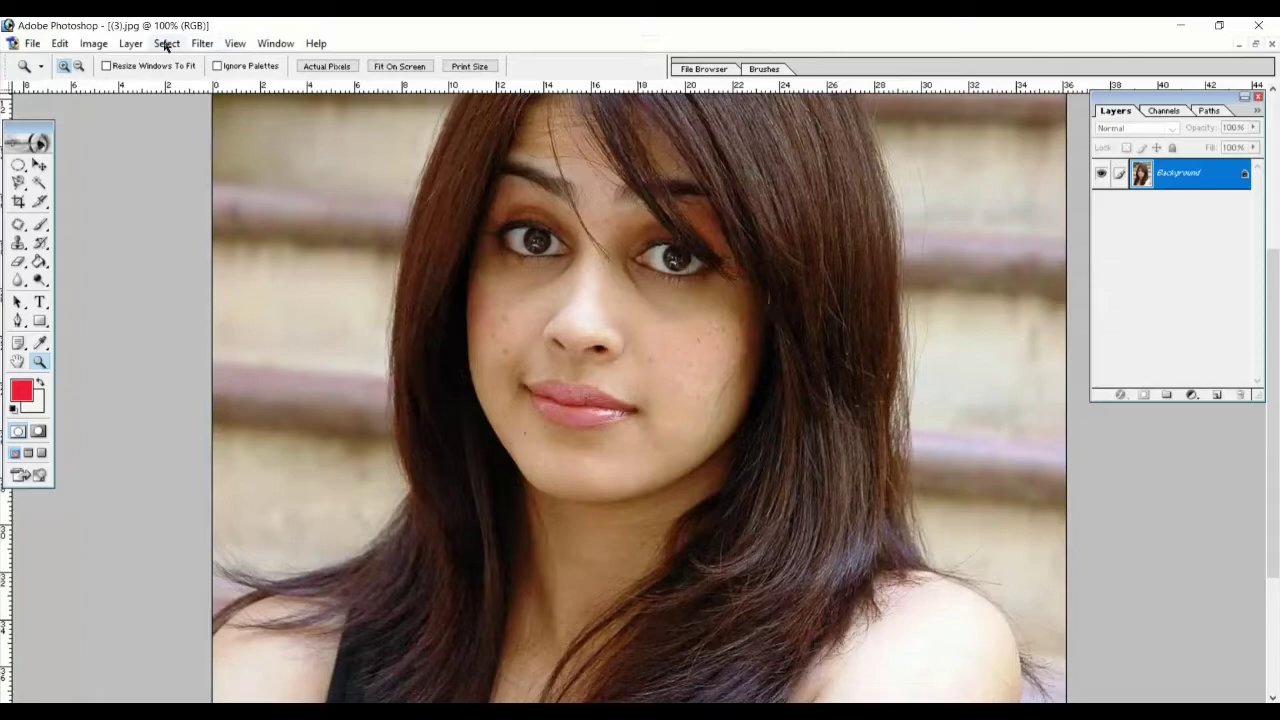
Apply the basic Blur filter to the (3).jpg portrait and zoom to 200% on the face
{"action": "left_click", "coordinate": [202, 43]}
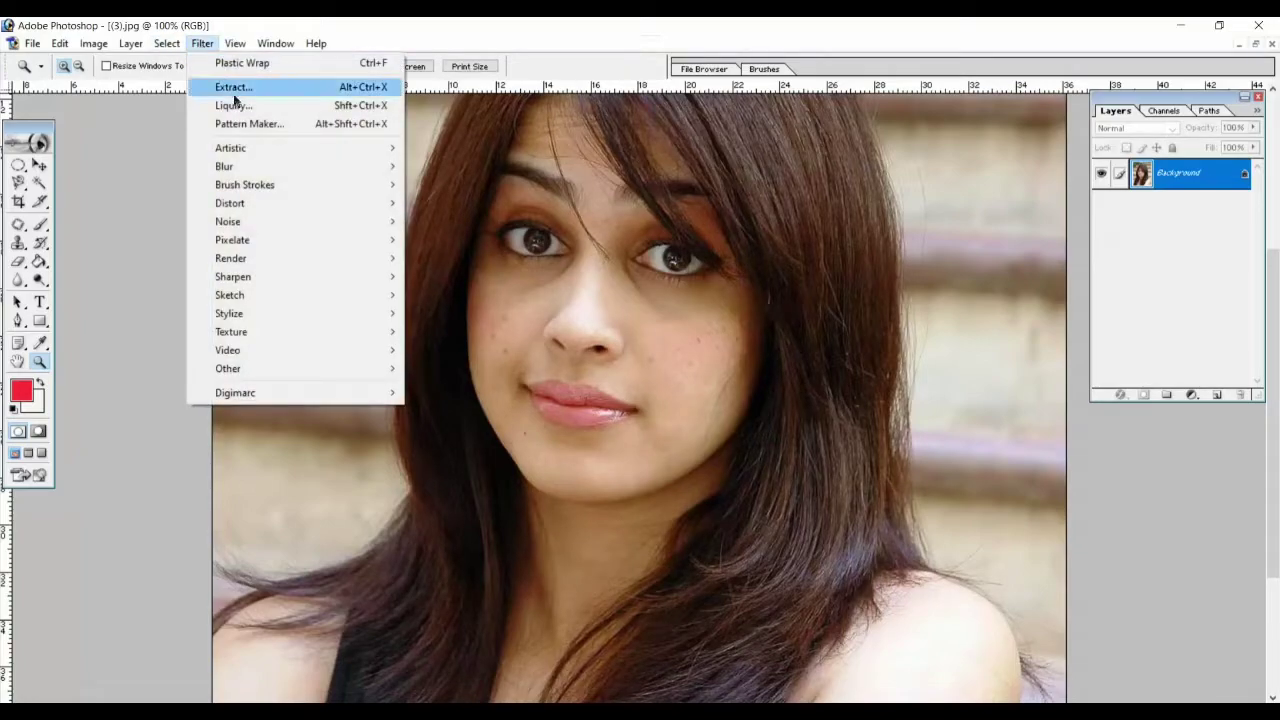
{"action": "mouse_move", "coordinate": [224, 166]}
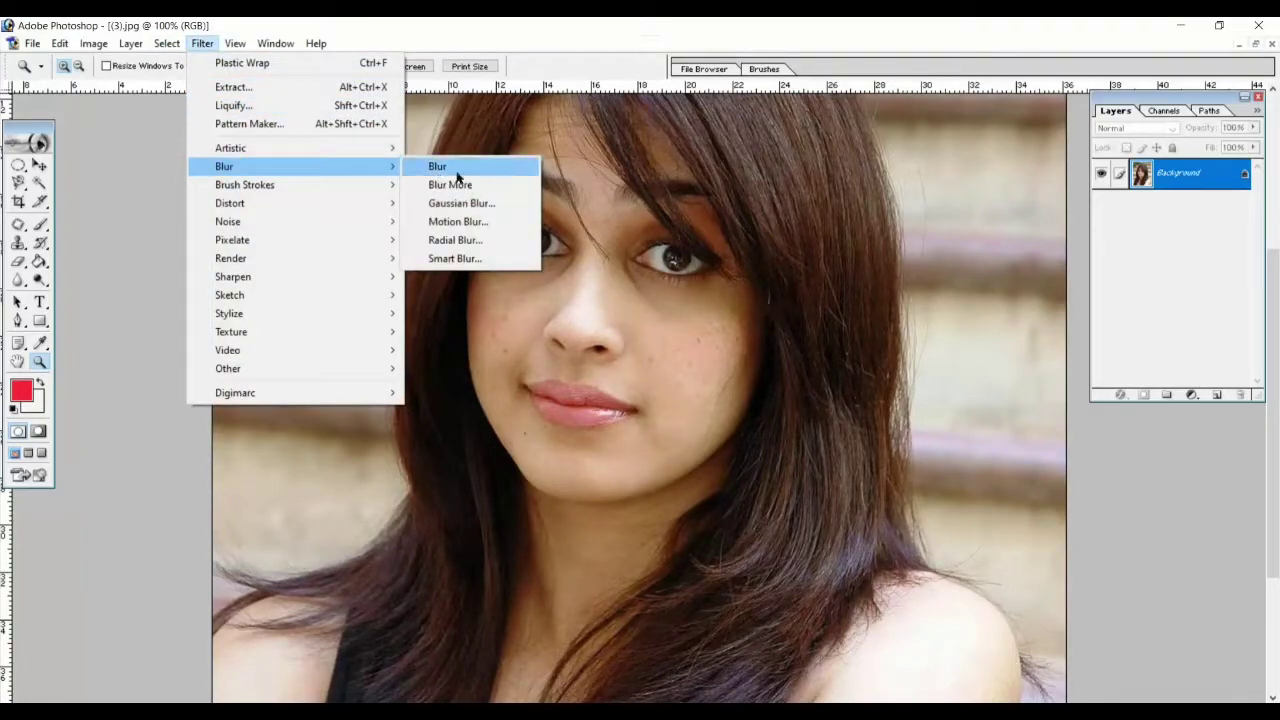
{"action": "left_click", "coordinate": [458, 168]}
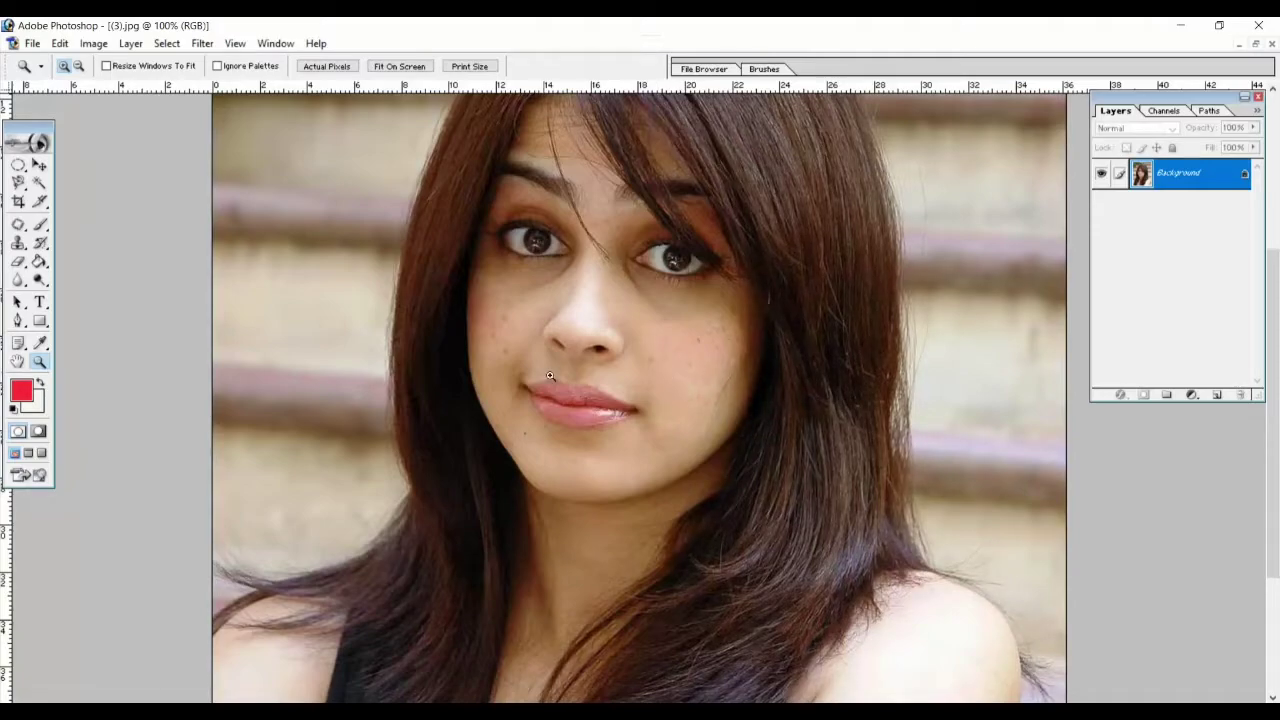
{"action": "left_click", "coordinate": [663, 370]}
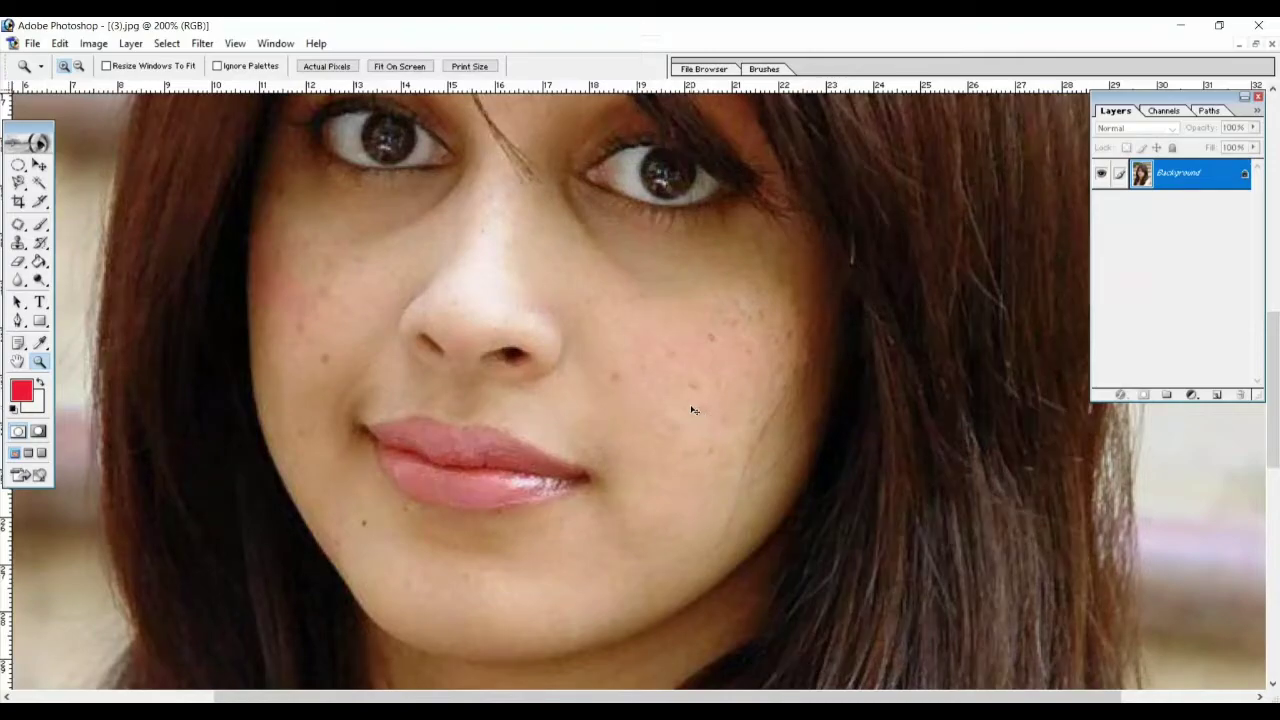
Apply Filter > Blur > Blur More to the (3).jpg portrait
{"action": "left_click", "coordinate": [204, 44]}
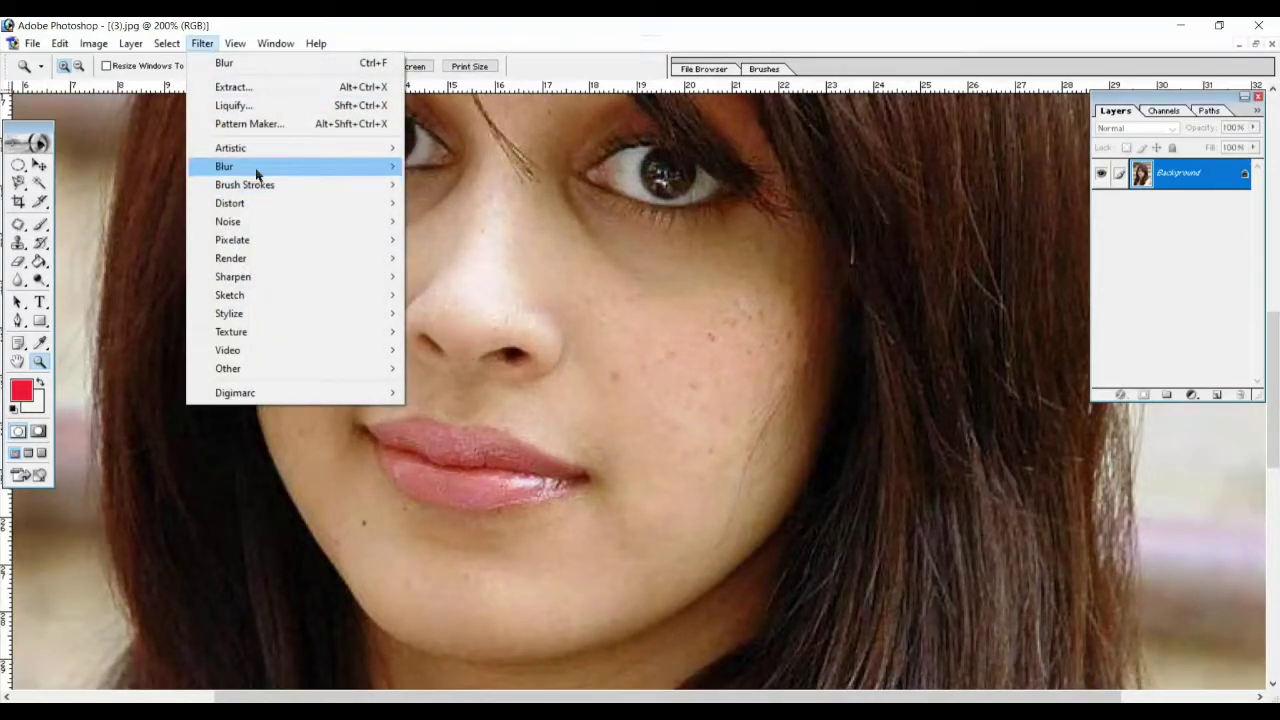
{"action": "mouse_move", "coordinate": [260, 166]}
{"action": "left_click", "coordinate": [458, 186]}
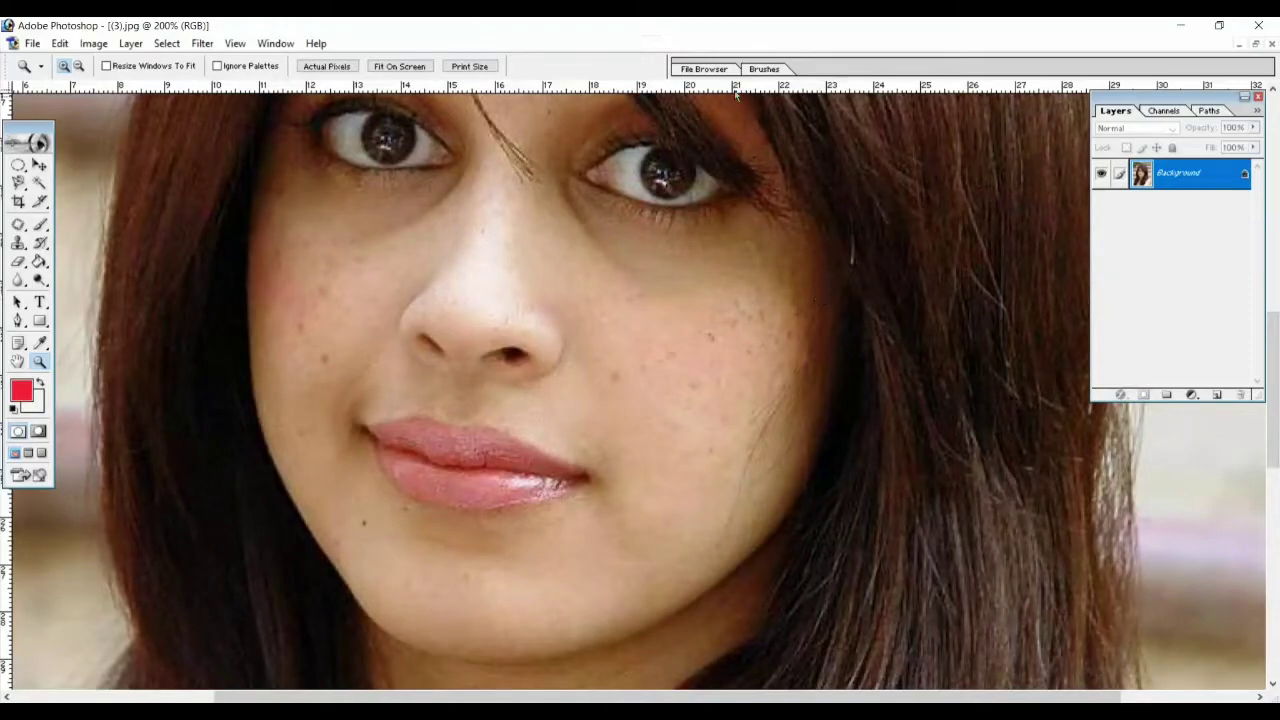
Dismiss the accidental Print dialog and return the portrait view to actual pixels (100%)
{"action": "scroll", "coordinate": [582, 160], "scroll_direction": "up", "scroll_amount": 2}
{"action": "scroll", "coordinate": [575, 167], "scroll_direction": "up", "scroll_amount": 2}
{"action": "scroll", "coordinate": [575, 167], "scroll_direction": "up", "scroll_amount": 2}
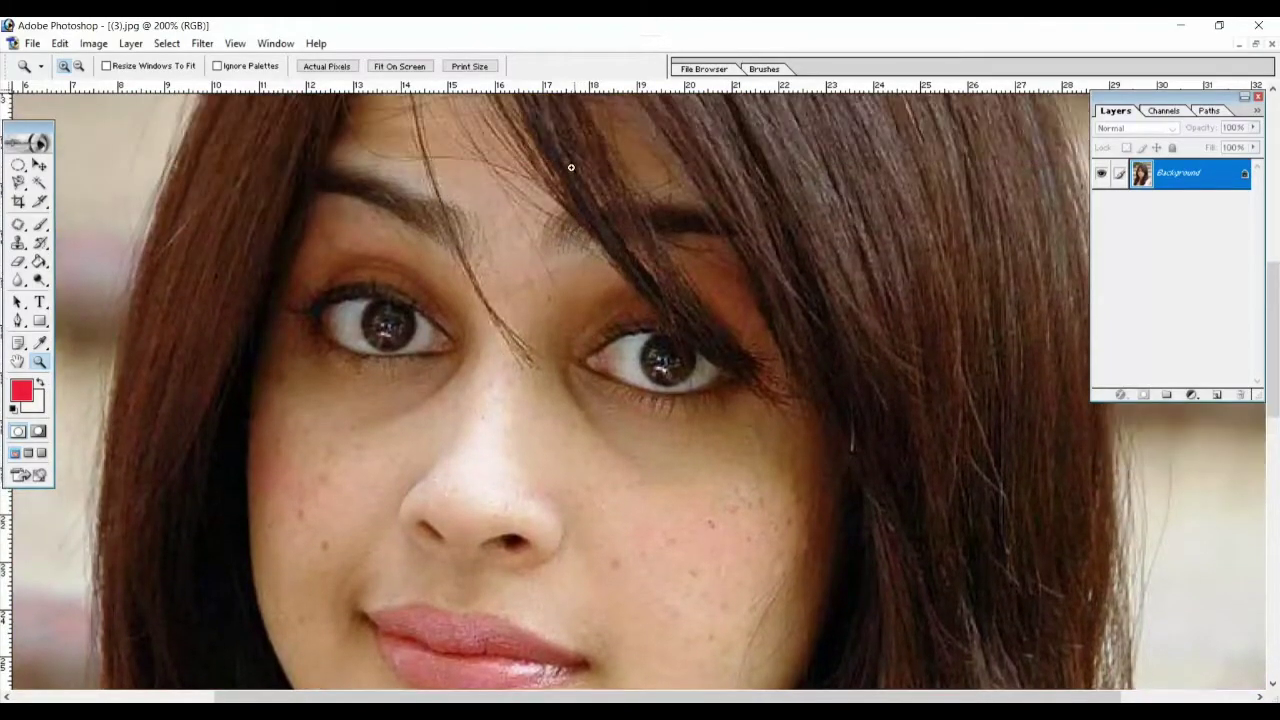
{"action": "scroll", "coordinate": [565, 158], "scroll_direction": "up", "scroll_amount": 1}
{"action": "scroll", "coordinate": [554, 150], "scroll_direction": "up", "scroll_amount": 1}
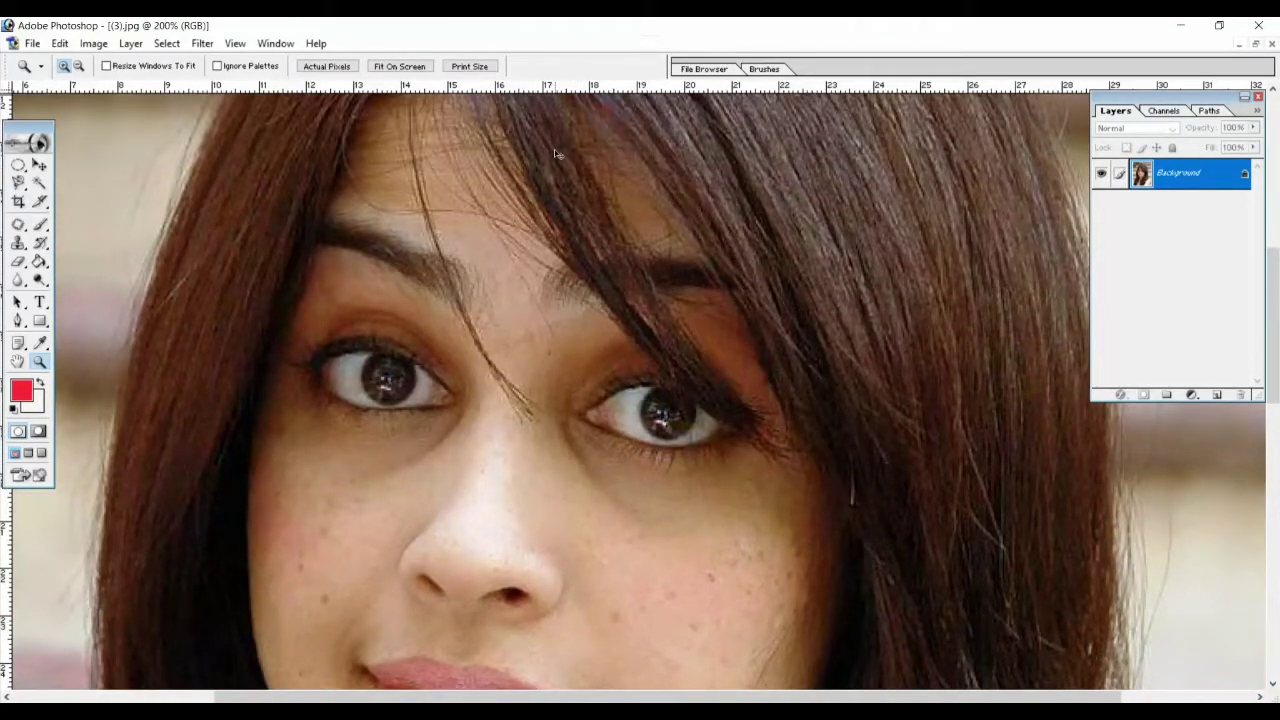
{"action": "key", "text": "ctrl+alt+p"}
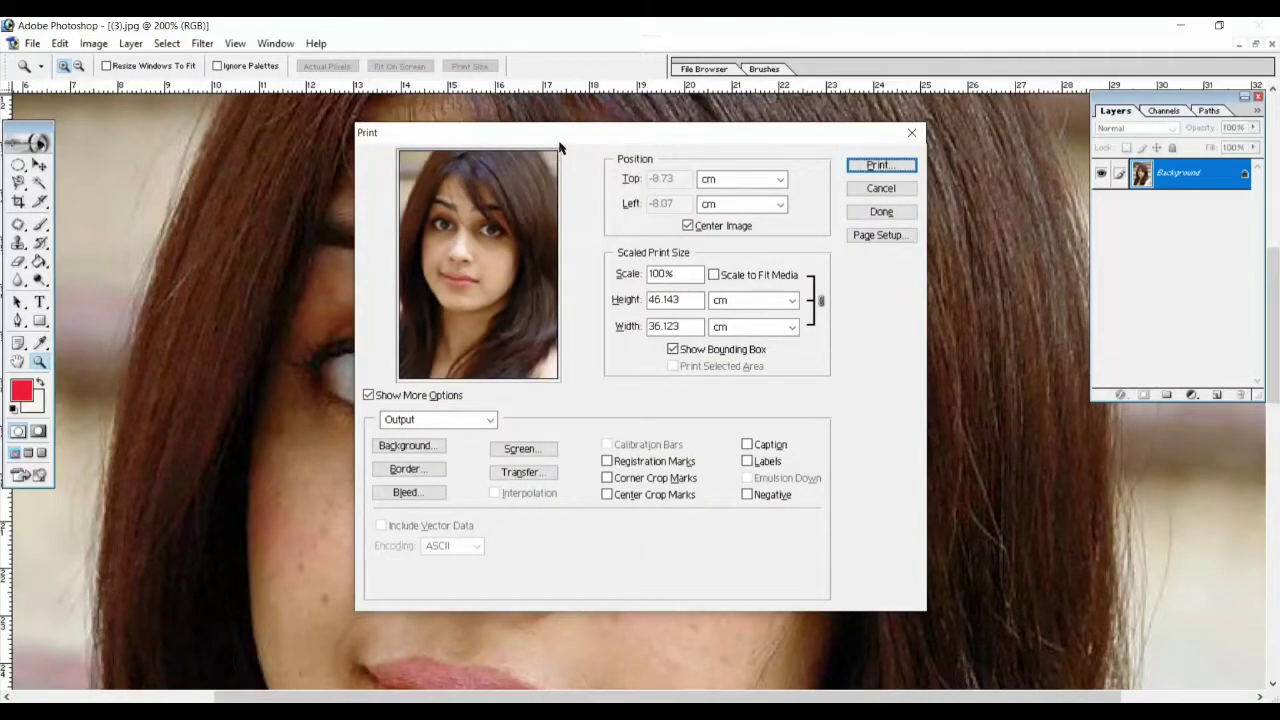
{"action": "key", "text": "Escape"}
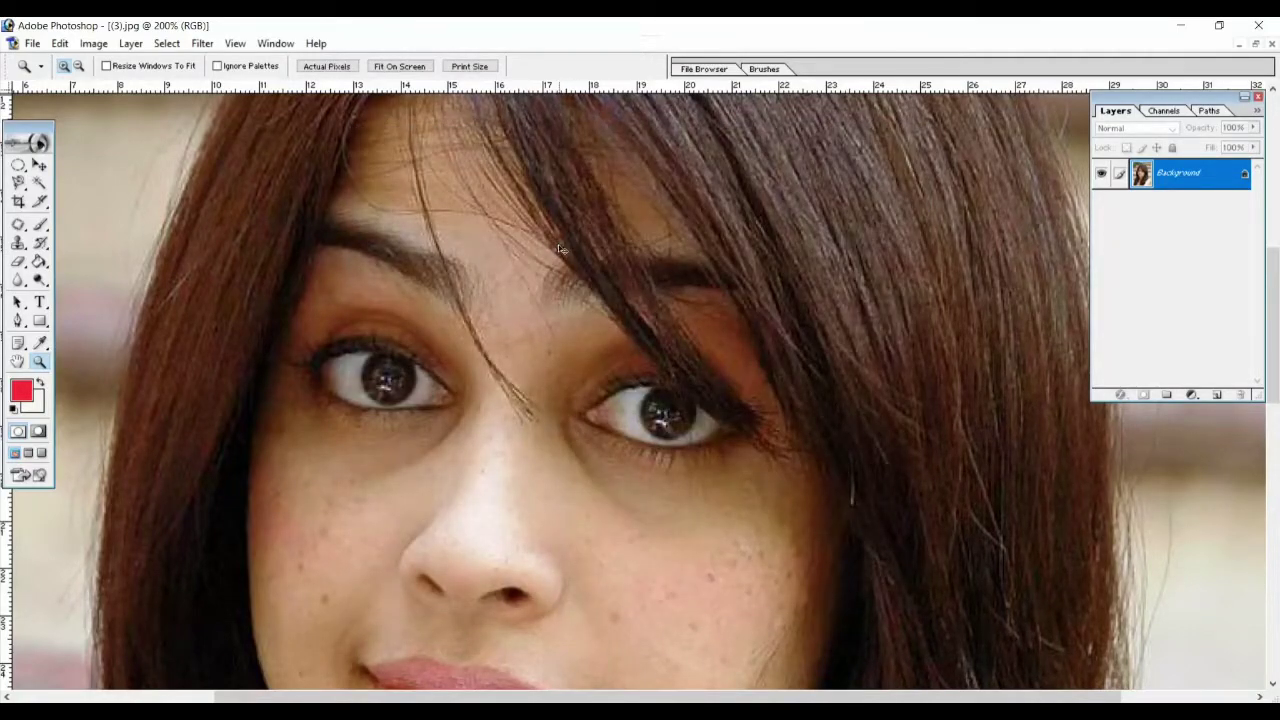
{"action": "key", "text": "ctrl+minus"}
{"action": "scroll", "coordinate": [561, 257], "scroll_direction": "down", "scroll_amount": 1}
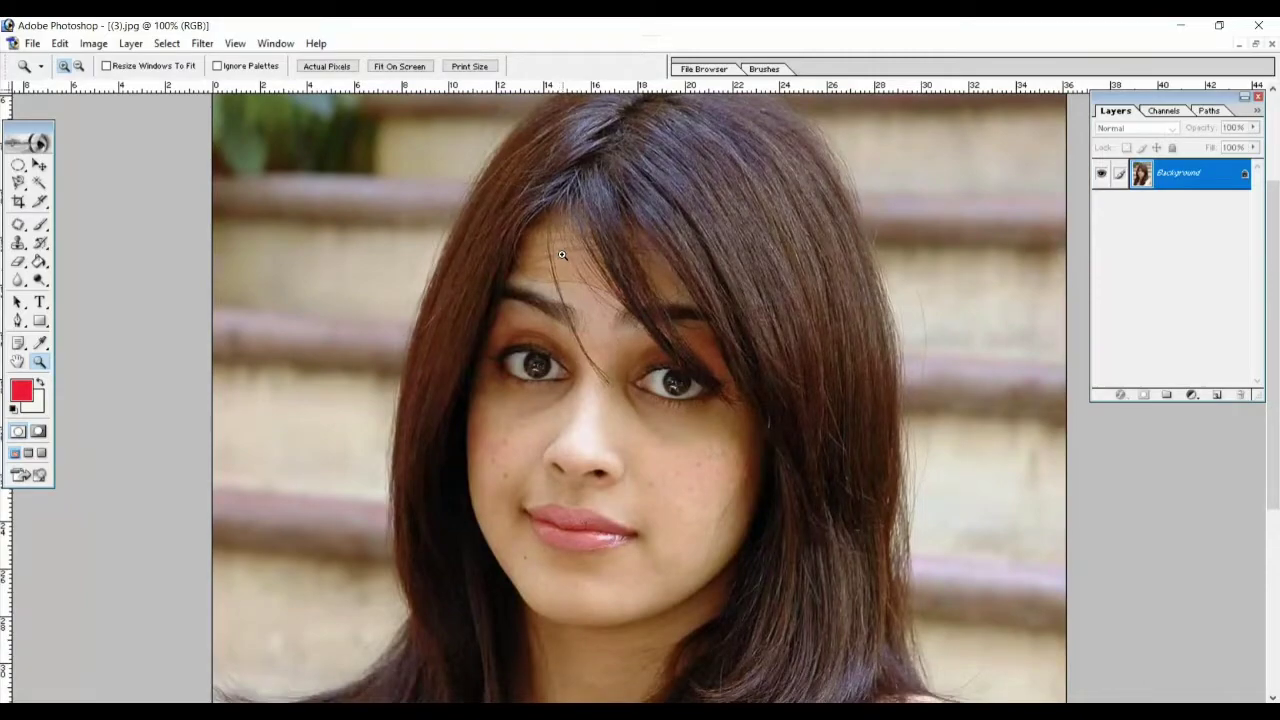
Apply Smart Blur with Radius 3, Threshold 25 and Low quality, previewing the nose and lips
{"action": "left_click", "coordinate": [204, 45]}
{"action": "mouse_move", "coordinate": [224, 166]}
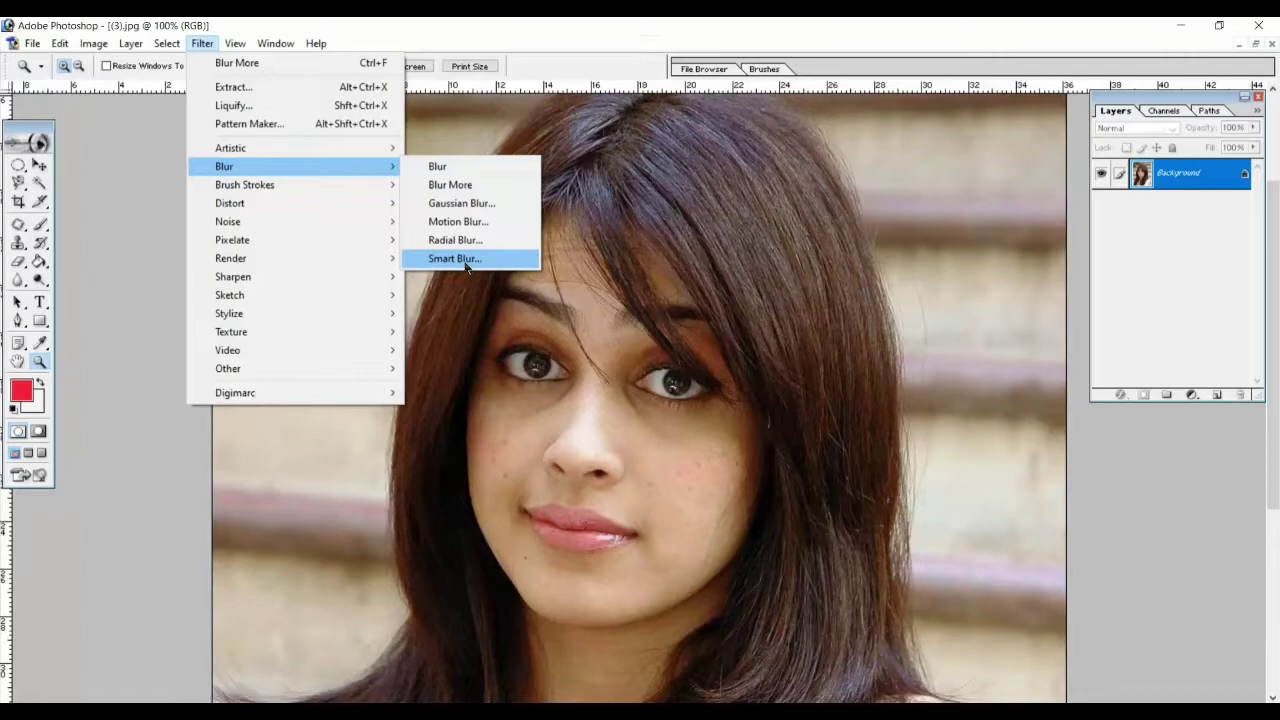
{"action": "left_click", "coordinate": [466, 262]}
{"action": "left_click_drag", "start_coordinate": [595, 253], "coordinate": [582, 250]}
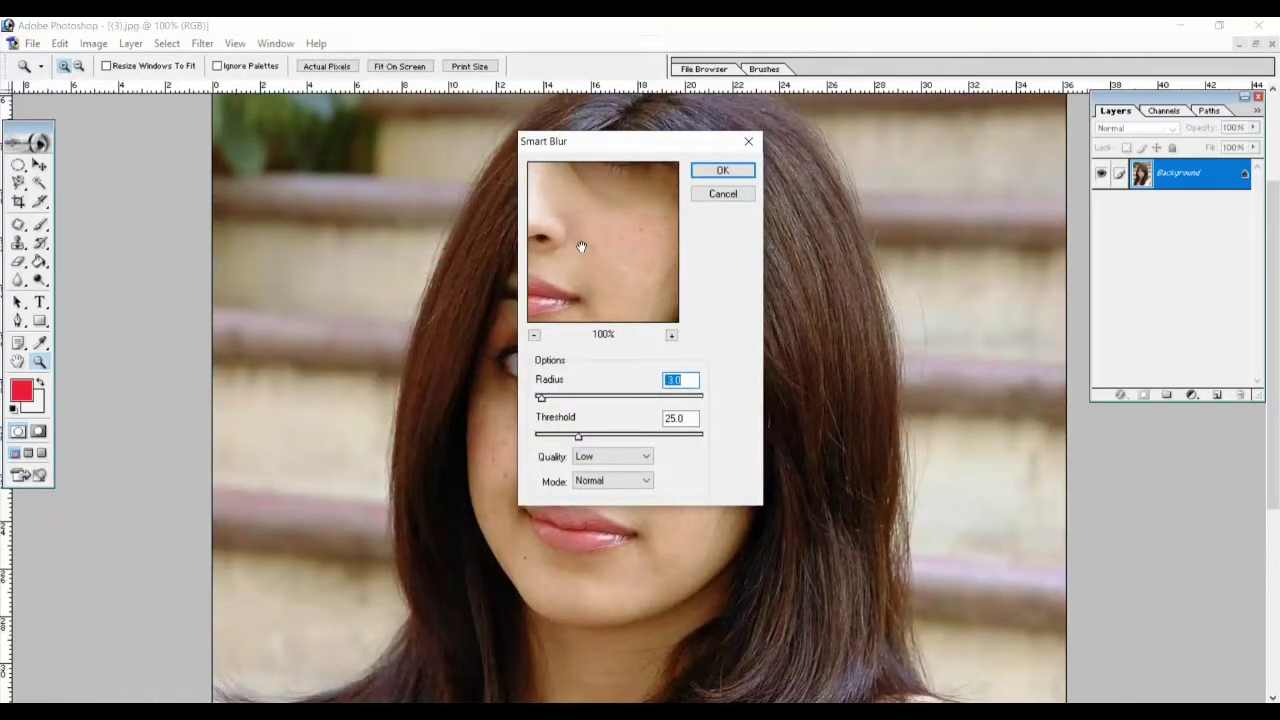
{"action": "mouse_move", "coordinate": [585, 232]}
{"action": "left_mouse_down"}
{"action": "mouse_move", "coordinate": [580, 258]}
{"action": "mouse_move", "coordinate": [592, 229]}
{"action": "mouse_move", "coordinate": [632, 238]}
{"action": "mouse_move", "coordinate": [611, 245]}
{"action": "left_mouse_up"}
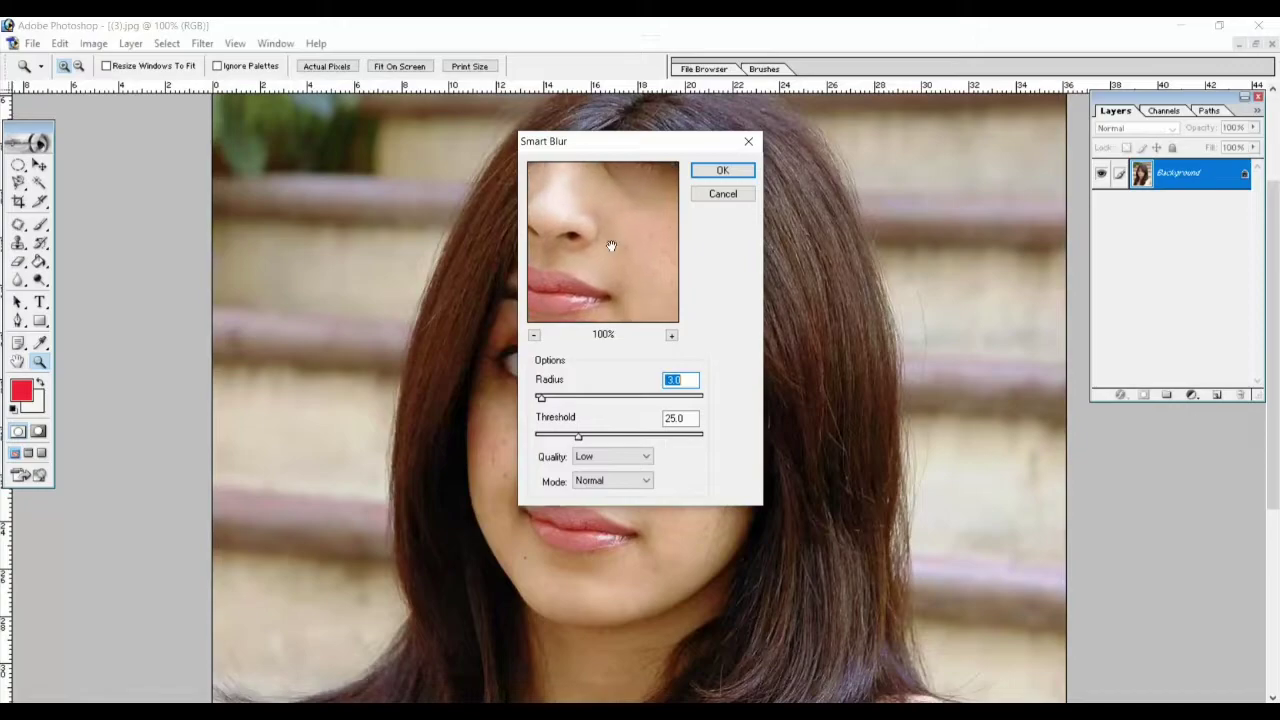
{"action": "left_click_drag", "start_coordinate": [540, 398], "coordinate": [541, 400]}
{"action": "left_click_drag", "start_coordinate": [541, 400], "coordinate": [543, 400]}
{"action": "left_click_drag", "start_coordinate": [543, 400], "coordinate": [541, 400]}
{"action": "type", "text": "3"}
{"action": "left_click", "coordinate": [738, 166]}
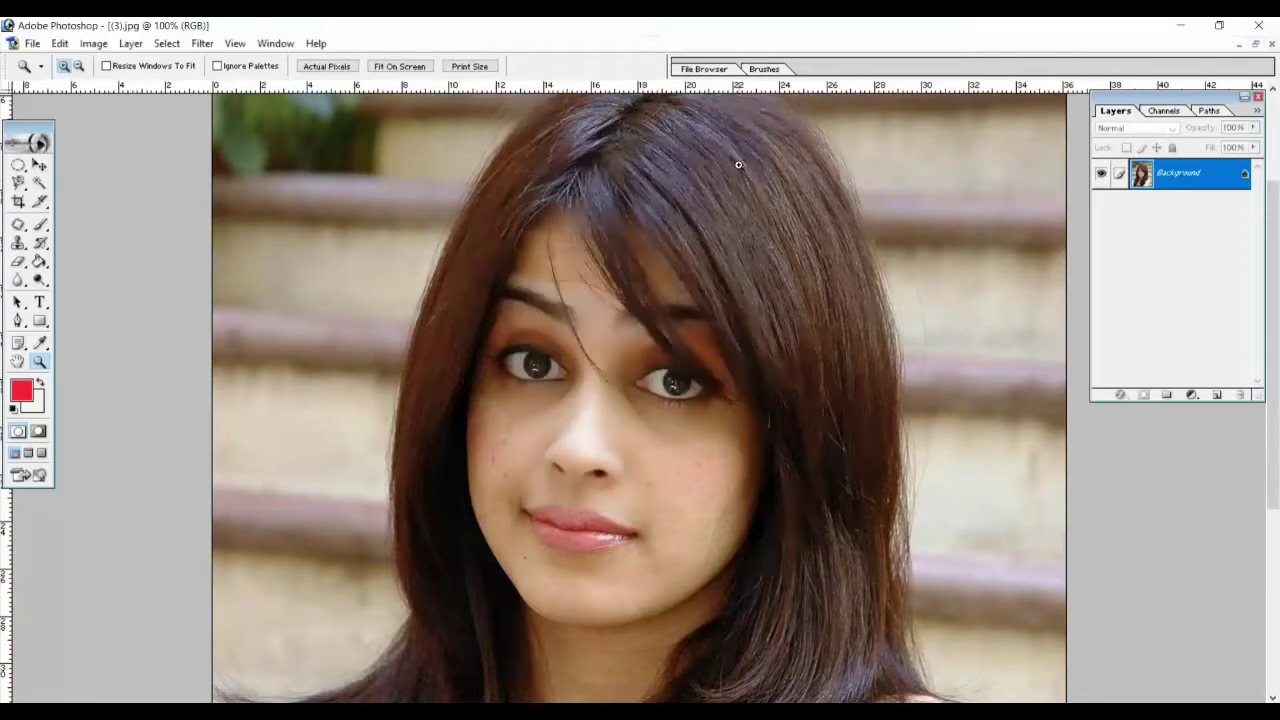
{"action": "left_click", "coordinate": [680, 497]}
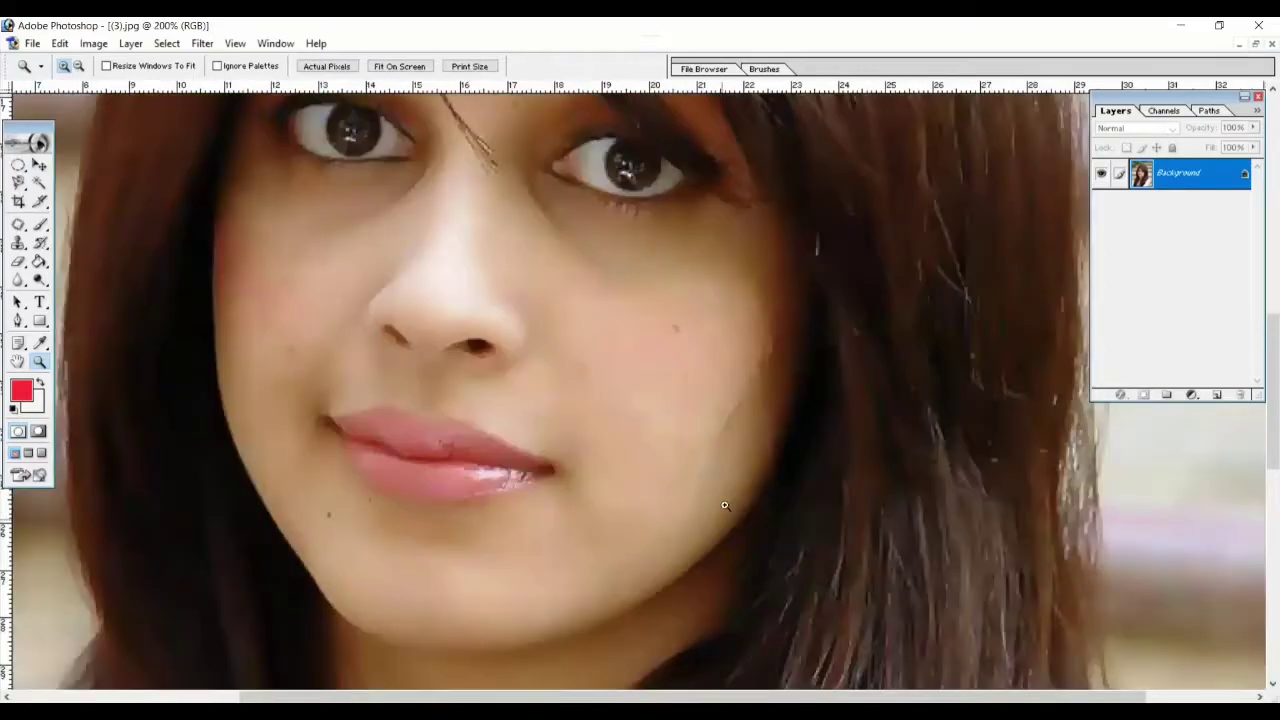
{"action": "scroll", "coordinate": [739, 345], "scroll_direction": "up", "scroll_amount": 2}
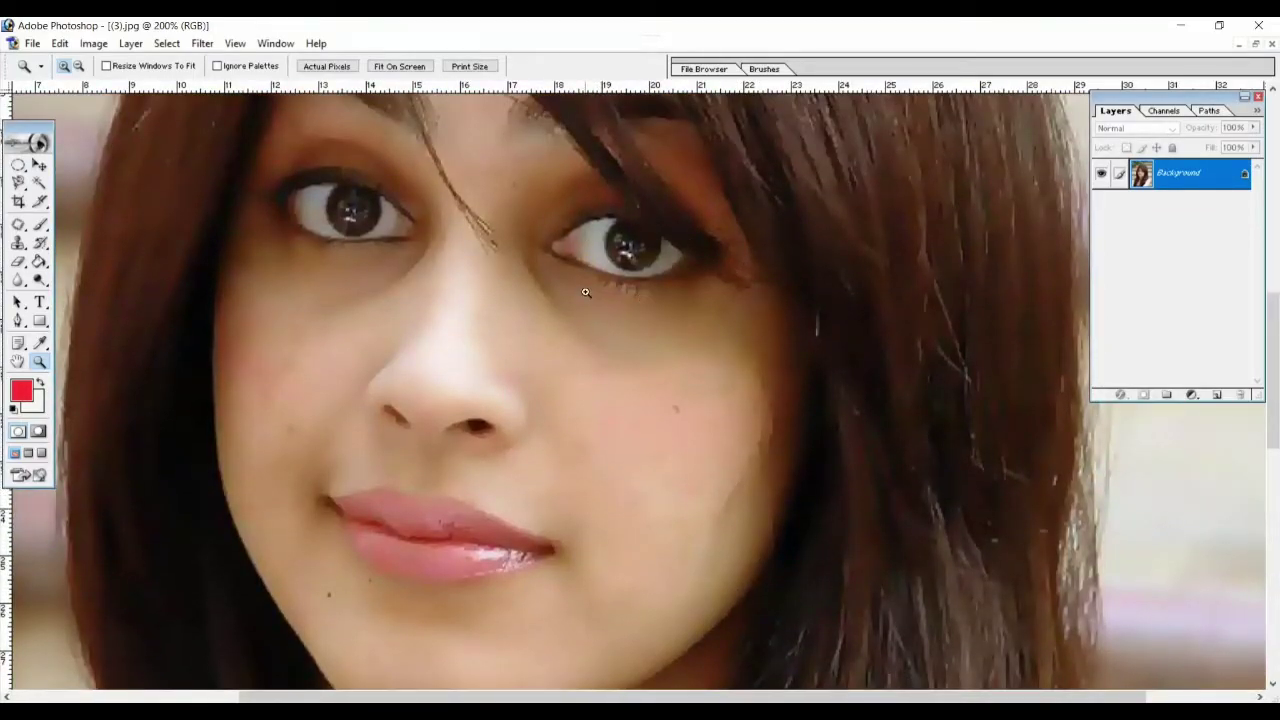
{"action": "scroll", "coordinate": [616, 300], "scroll_direction": "up", "scroll_amount": 2}
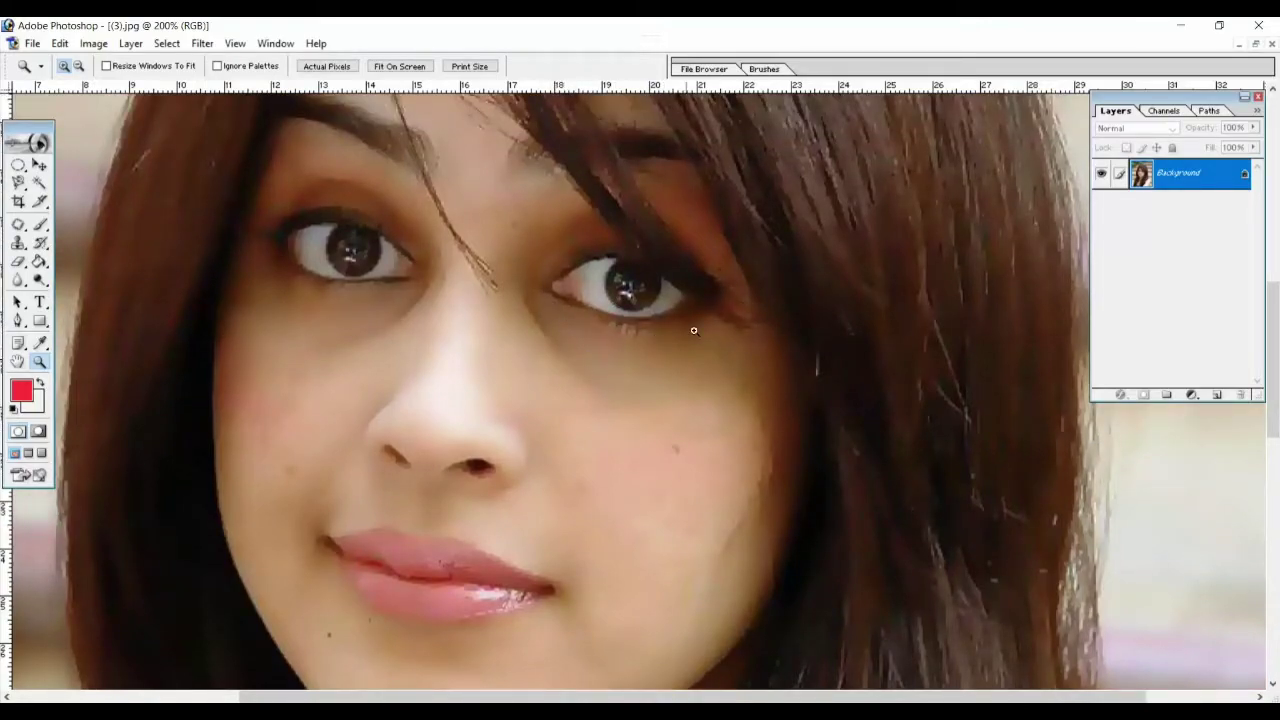
{"action": "scroll", "coordinate": [728, 290], "scroll_direction": "up", "scroll_amount": 4}
{"action": "scroll", "coordinate": [728, 288], "scroll_direction": "up", "scroll_amount": 6}
{"action": "scroll", "coordinate": [725, 280], "scroll_direction": "up", "scroll_amount": 4}
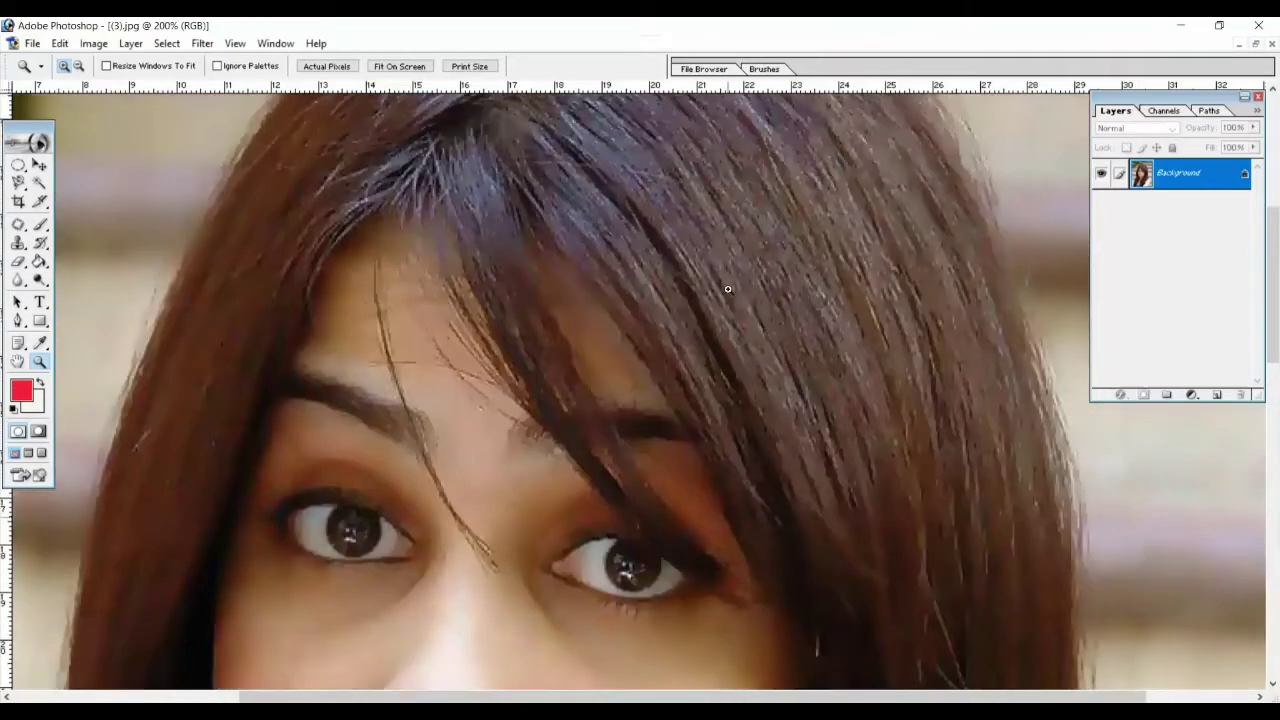
{"action": "scroll", "coordinate": [711, 252], "scroll_direction": "up", "scroll_amount": 4}
{"action": "scroll", "coordinate": [711, 252], "scroll_direction": "up", "scroll_amount": 4}
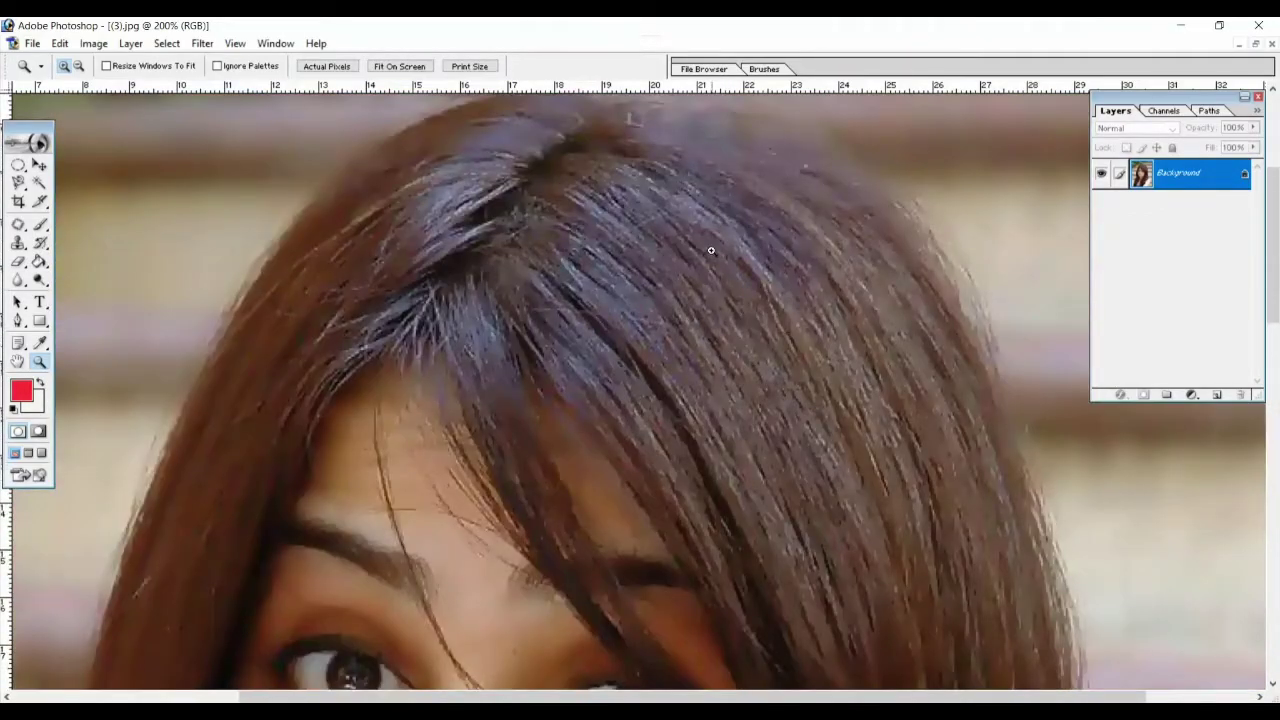
{"action": "left_click", "coordinate": [921, 392], "text": "alt"}
{"action": "scroll", "coordinate": [906, 236], "scroll_direction": "down", "scroll_amount": 4}
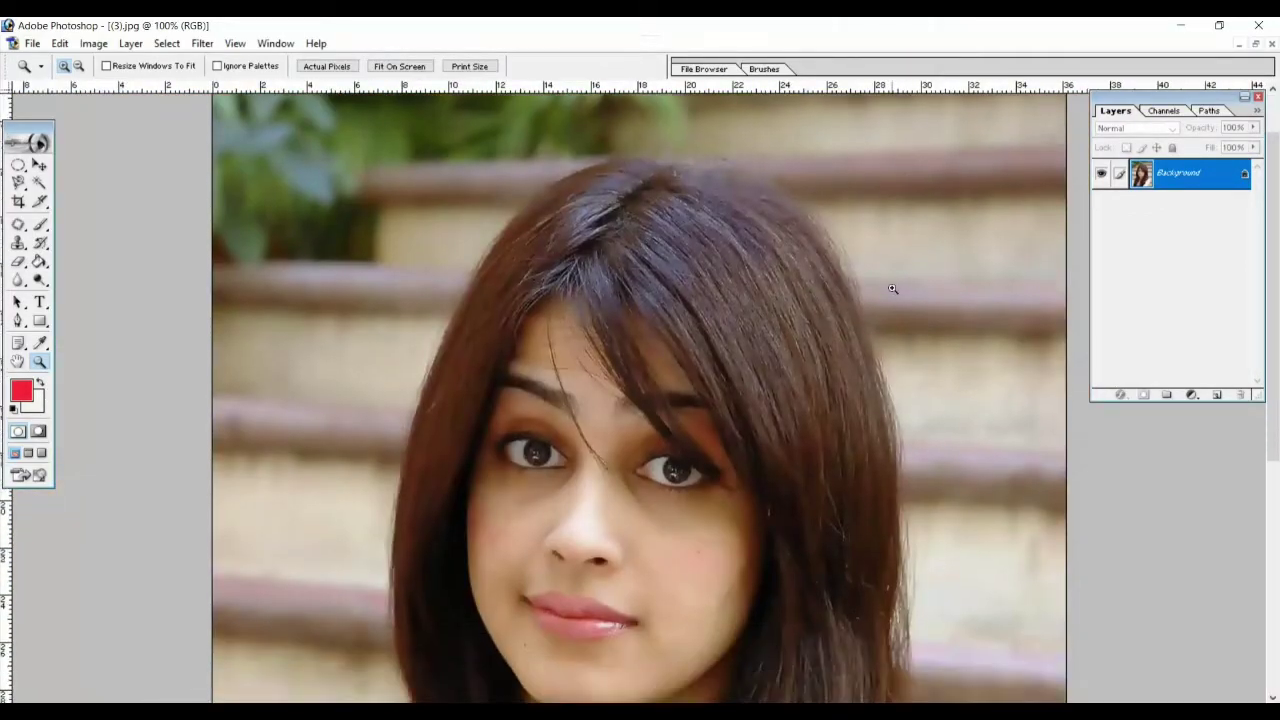
{"action": "scroll", "coordinate": [893, 289], "scroll_direction": "down", "scroll_amount": 4}
{"action": "scroll", "coordinate": [893, 289], "scroll_direction": "down", "scroll_amount": 3}
{"action": "scroll", "coordinate": [716, 305], "scroll_direction": "down", "scroll_amount": 3}
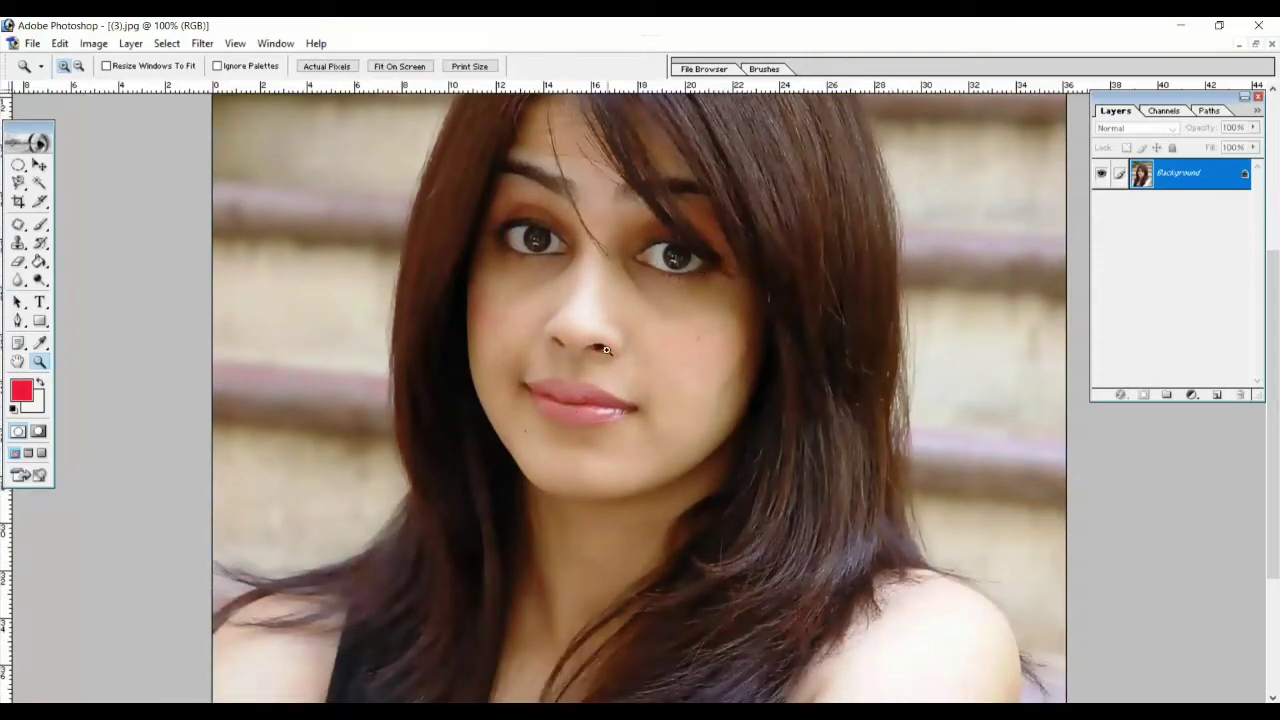
{"action": "scroll", "coordinate": [702, 350], "scroll_direction": "up", "scroll_amount": 4}
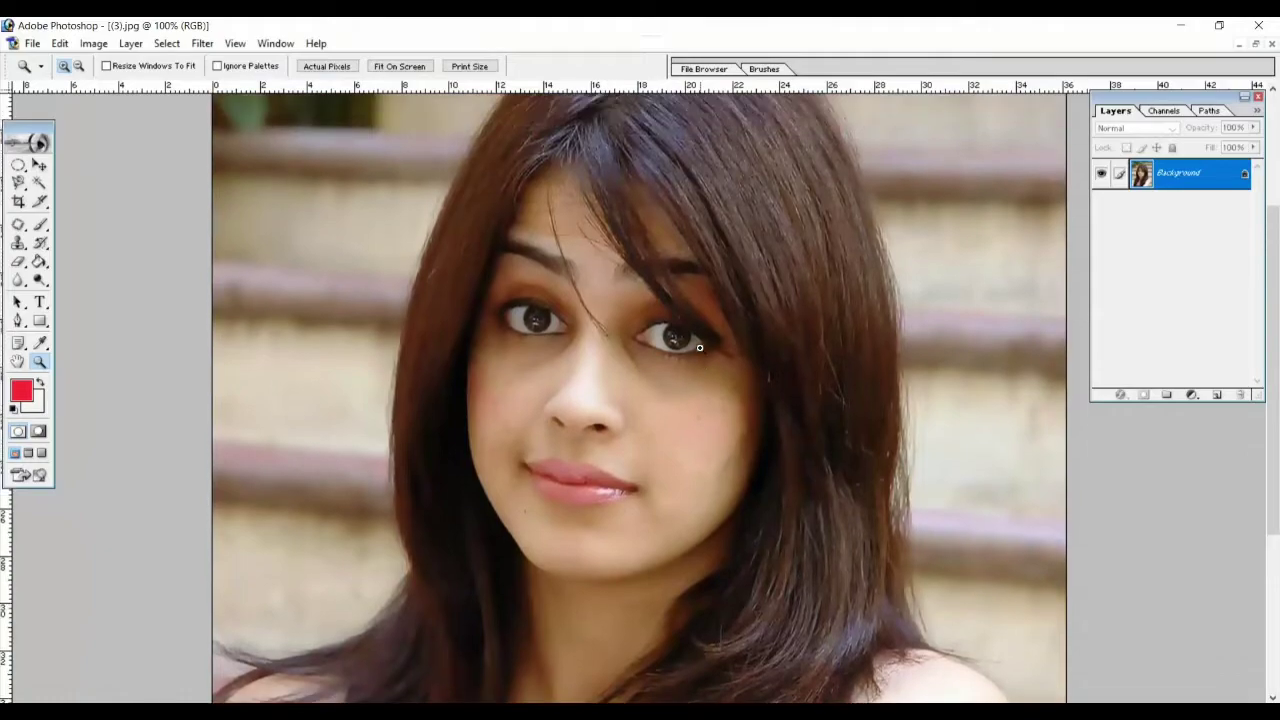
{"action": "scroll", "coordinate": [706, 342], "scroll_direction": "down", "scroll_amount": 2}
{"action": "scroll", "coordinate": [718, 380], "scroll_direction": "down", "scroll_amount": 3}
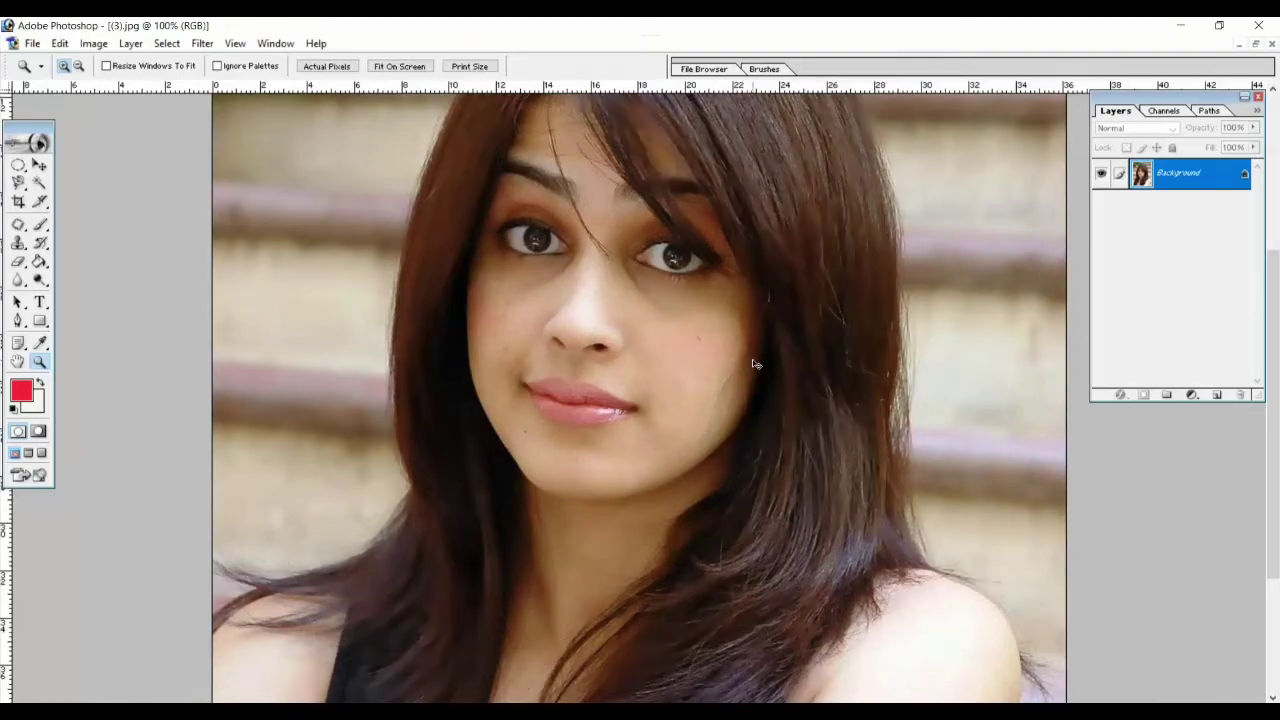
{"action": "left_click", "coordinate": [710, 329]}
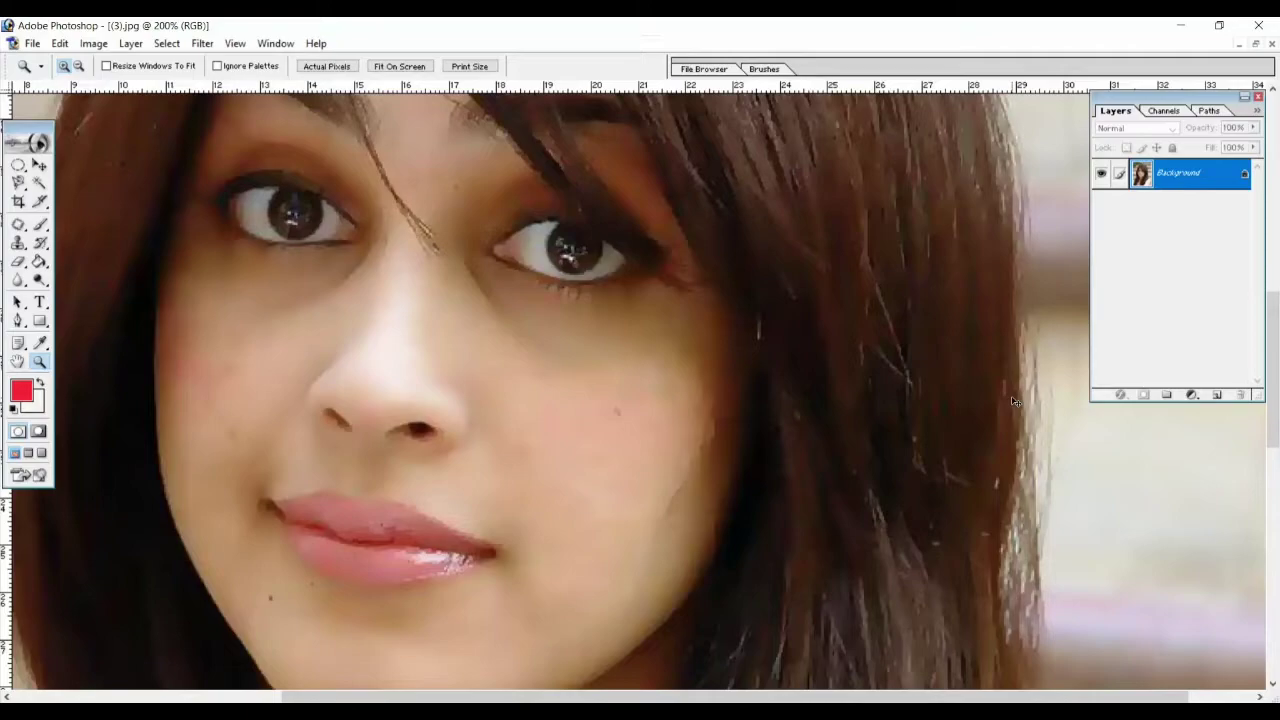
Undo the skin smoothing and start a Magic Wand selection on the face's skin
{"action": "key", "text": "ctrl+z"}
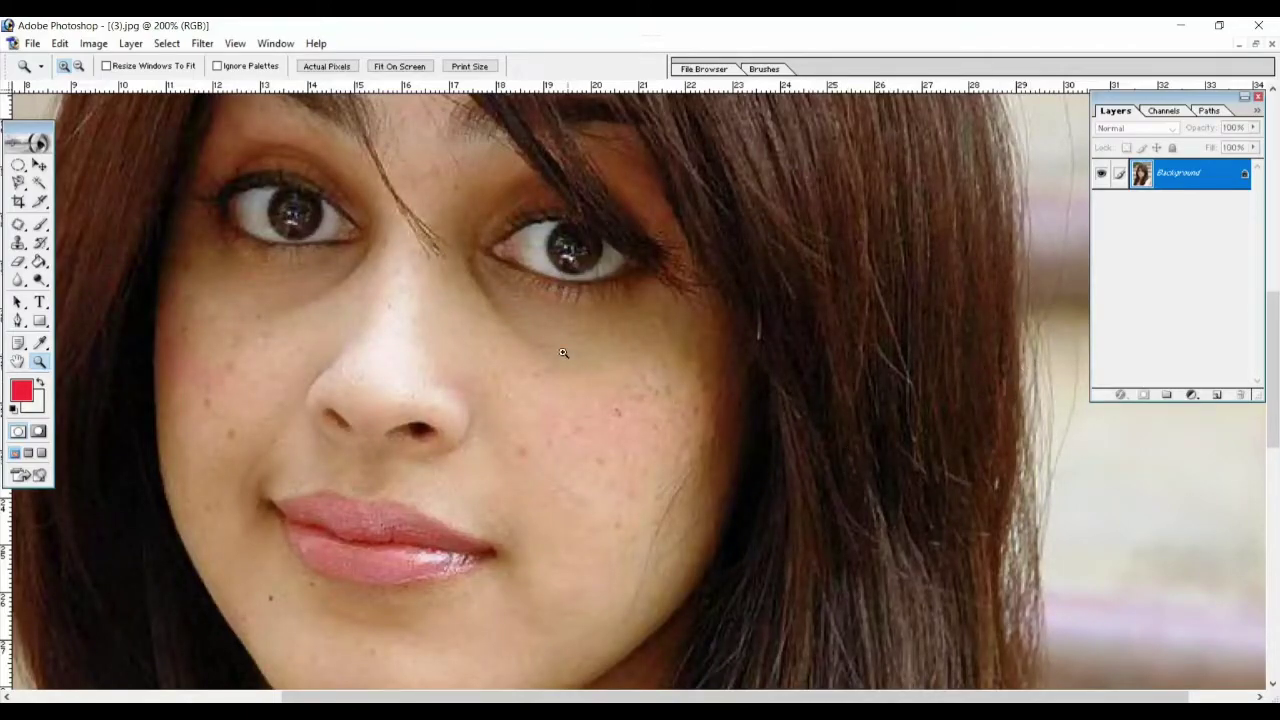
{"action": "left_click", "coordinate": [40, 183]}
{"action": "left_click", "coordinate": [465, 336]}
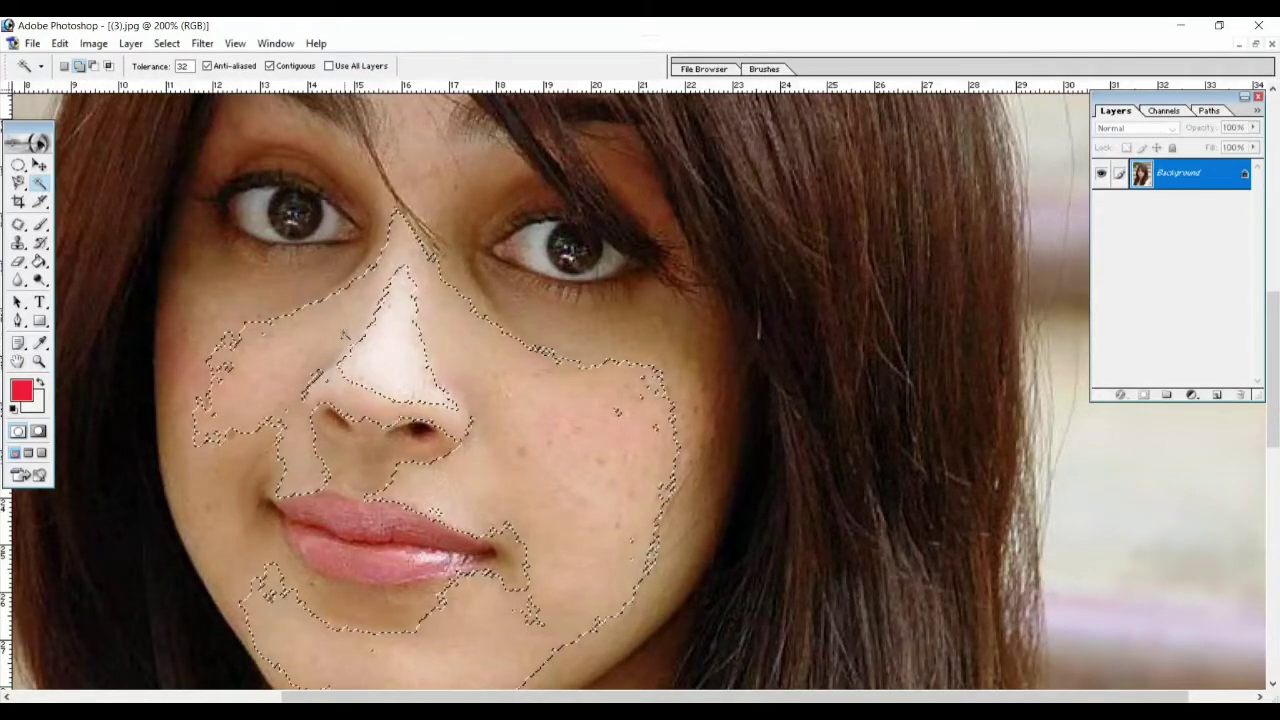
Add the forehead, cheeks, chin, skin beside the right eye and nose to the selection
{"action": "left_click", "coordinate": [204, 268], "text": "shift"}
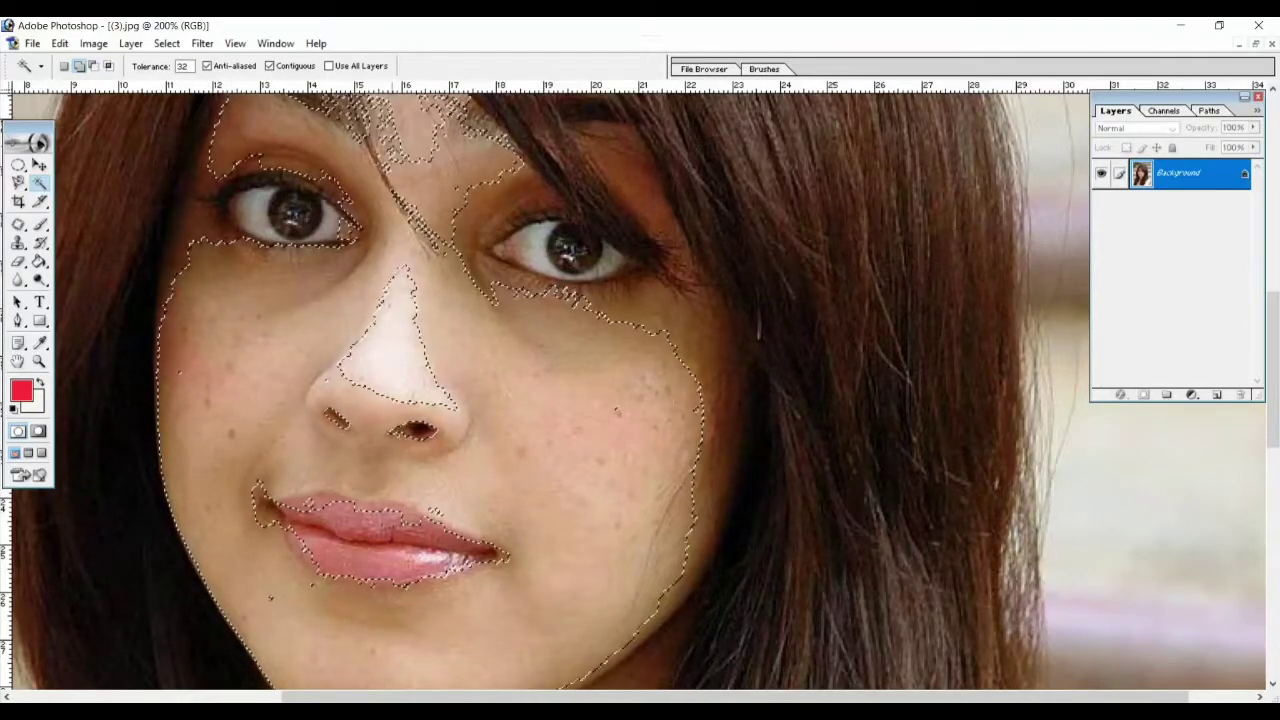
{"action": "left_click", "coordinate": [412, 140], "text": "shift"}
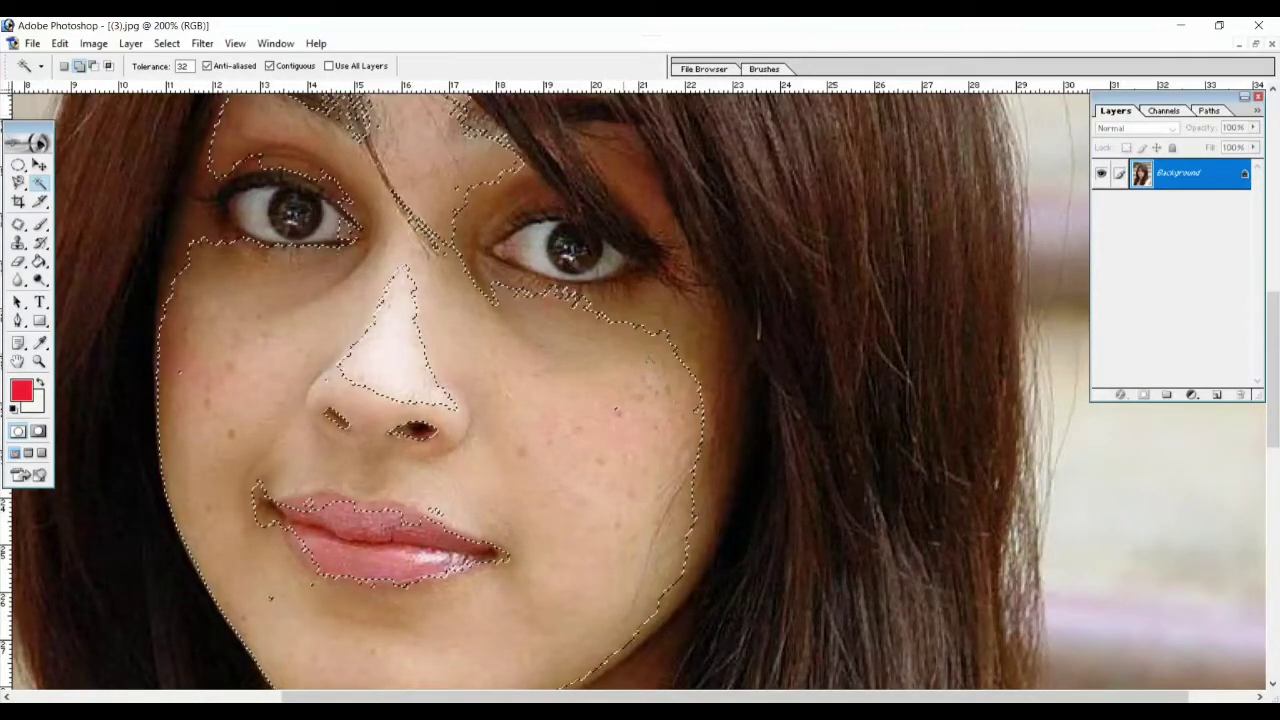
{"action": "left_click", "coordinate": [497, 215], "text": "shift"}
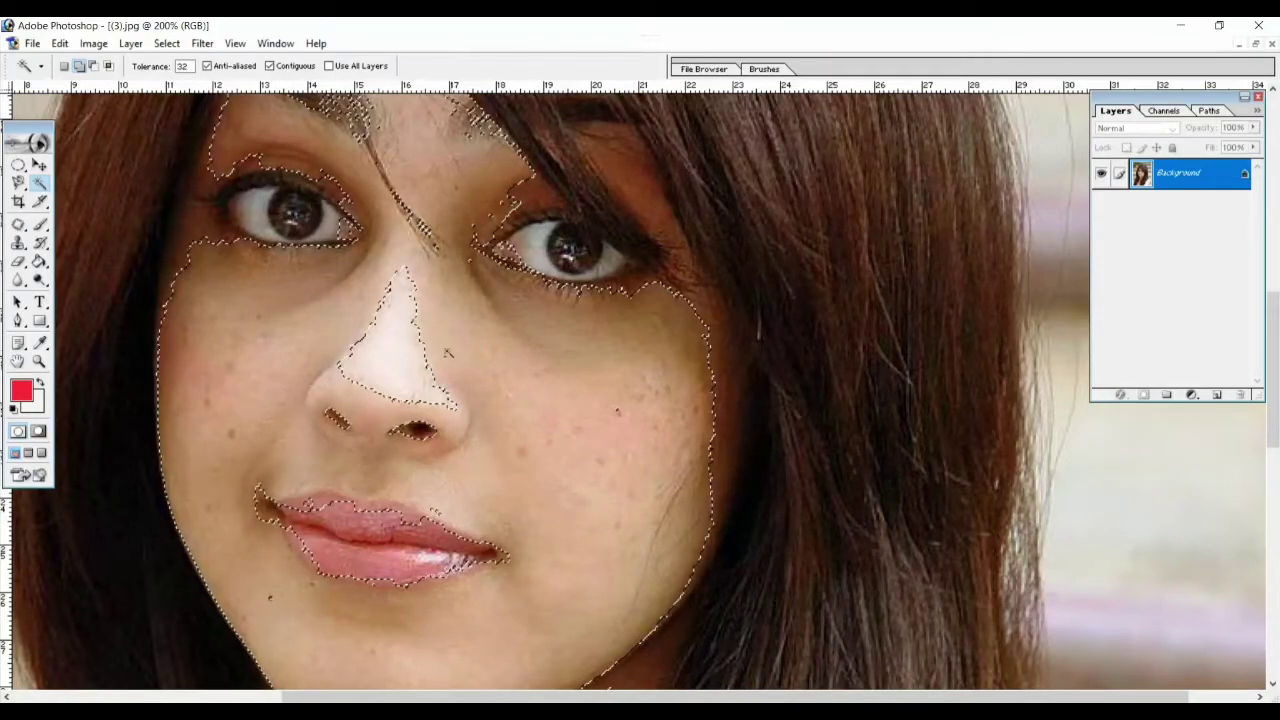
{"action": "left_click", "coordinate": [403, 352], "text": "shift"}
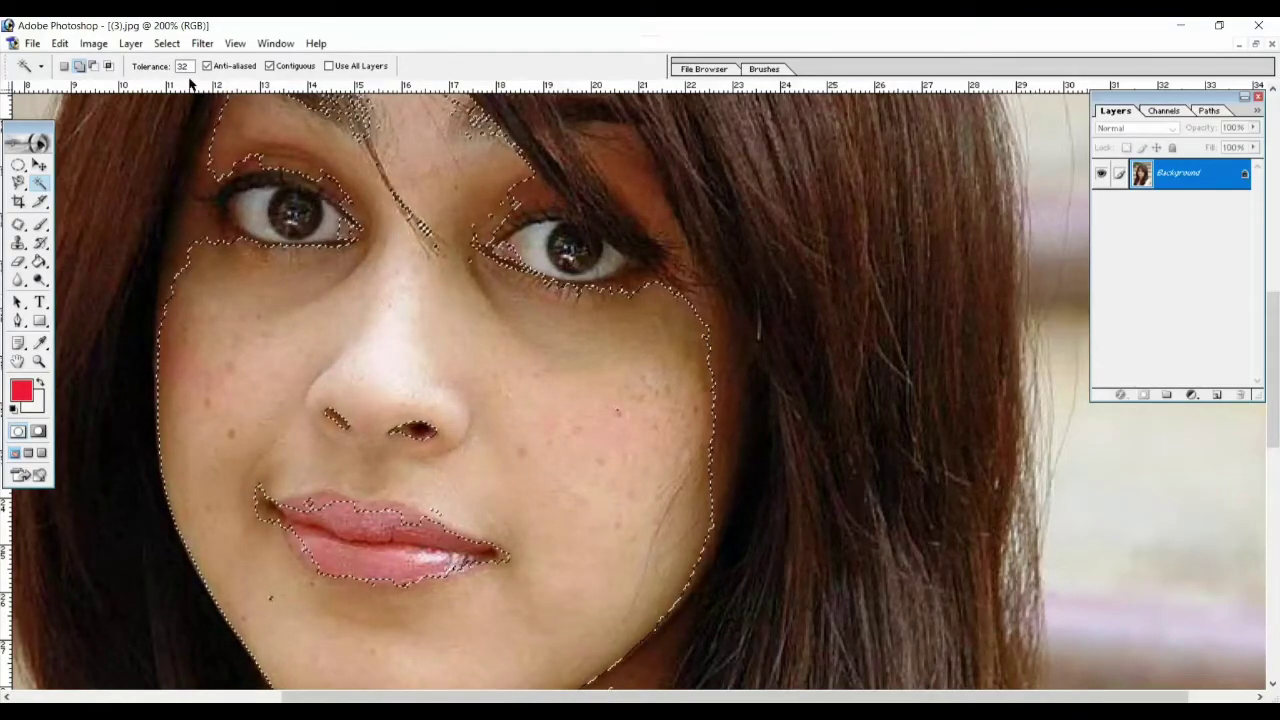
{"action": "left_click", "coordinate": [166, 44]}
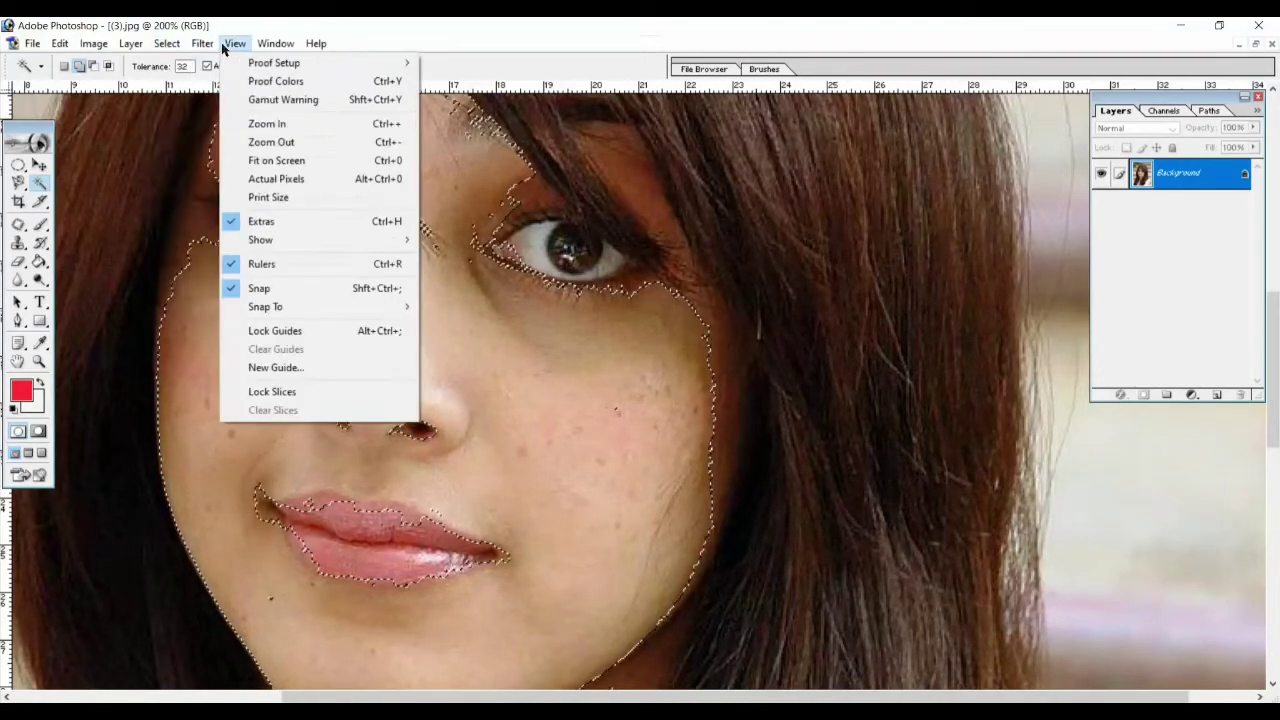
{"action": "mouse_move", "coordinate": [224, 166]}
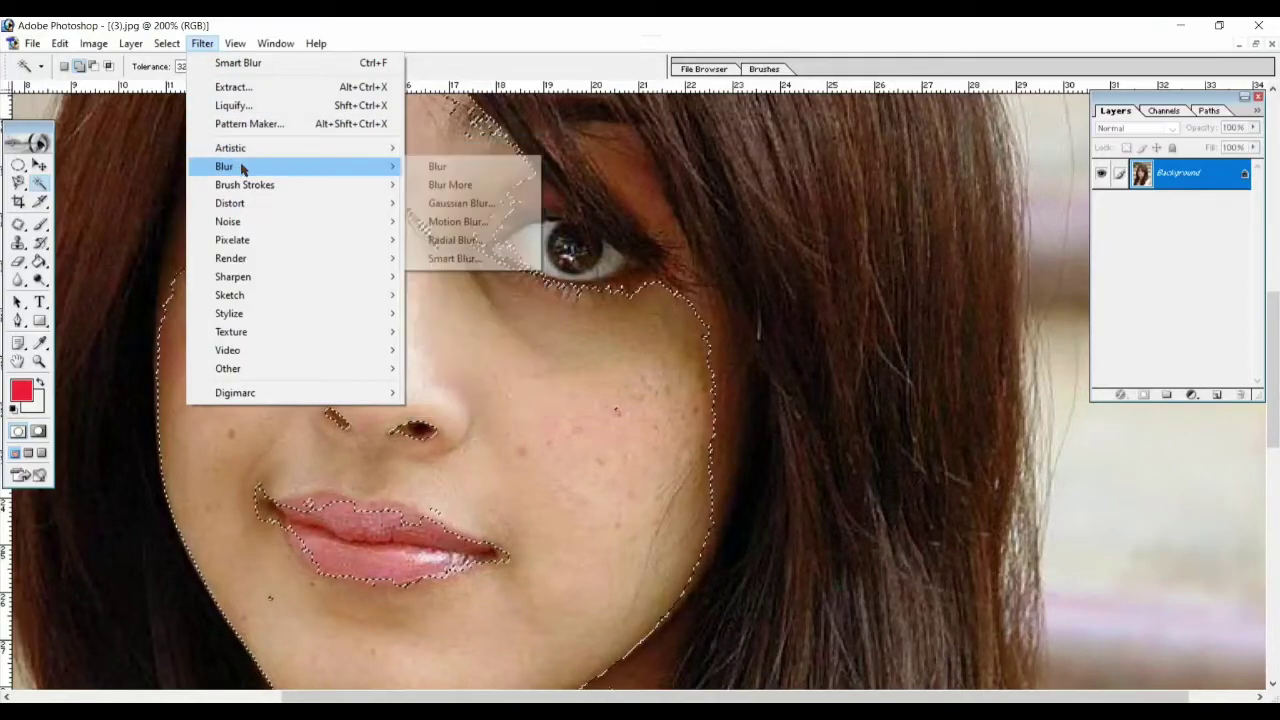
Apply Smart Blur to the selected facial skin, then undo it
{"action": "left_click", "coordinate": [455, 259]}
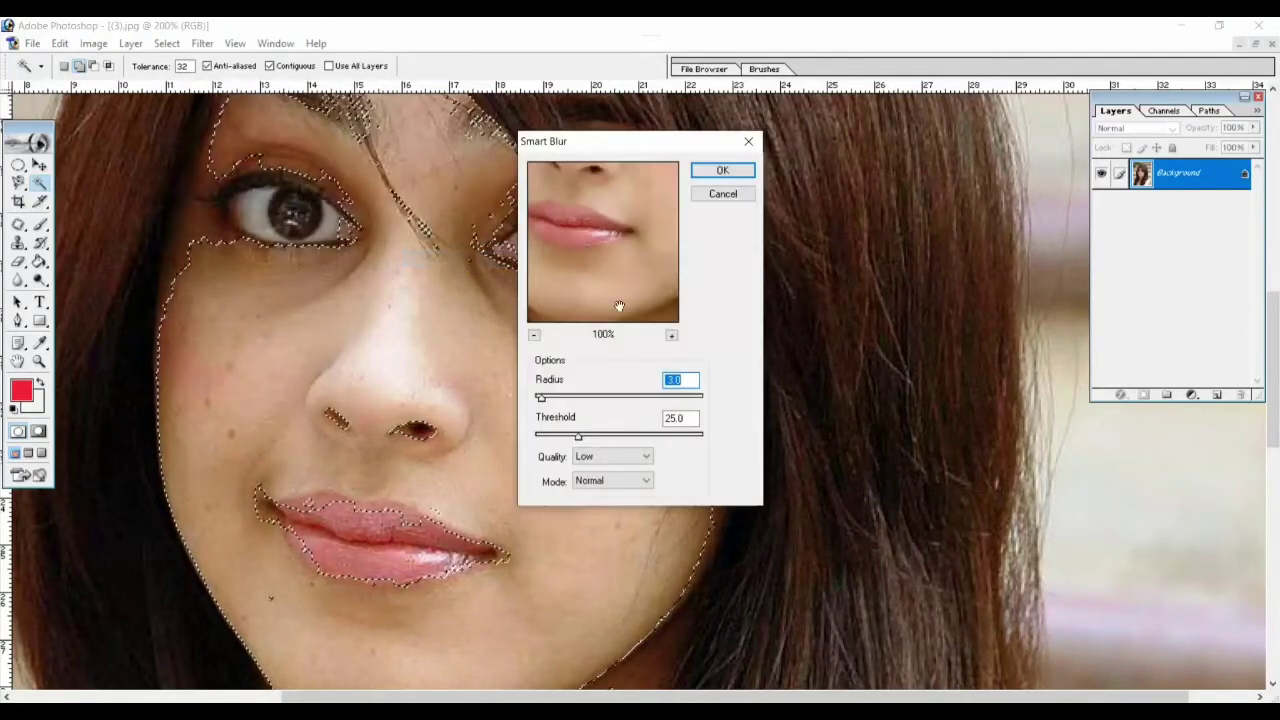
{"action": "left_click", "coordinate": [722, 171]}
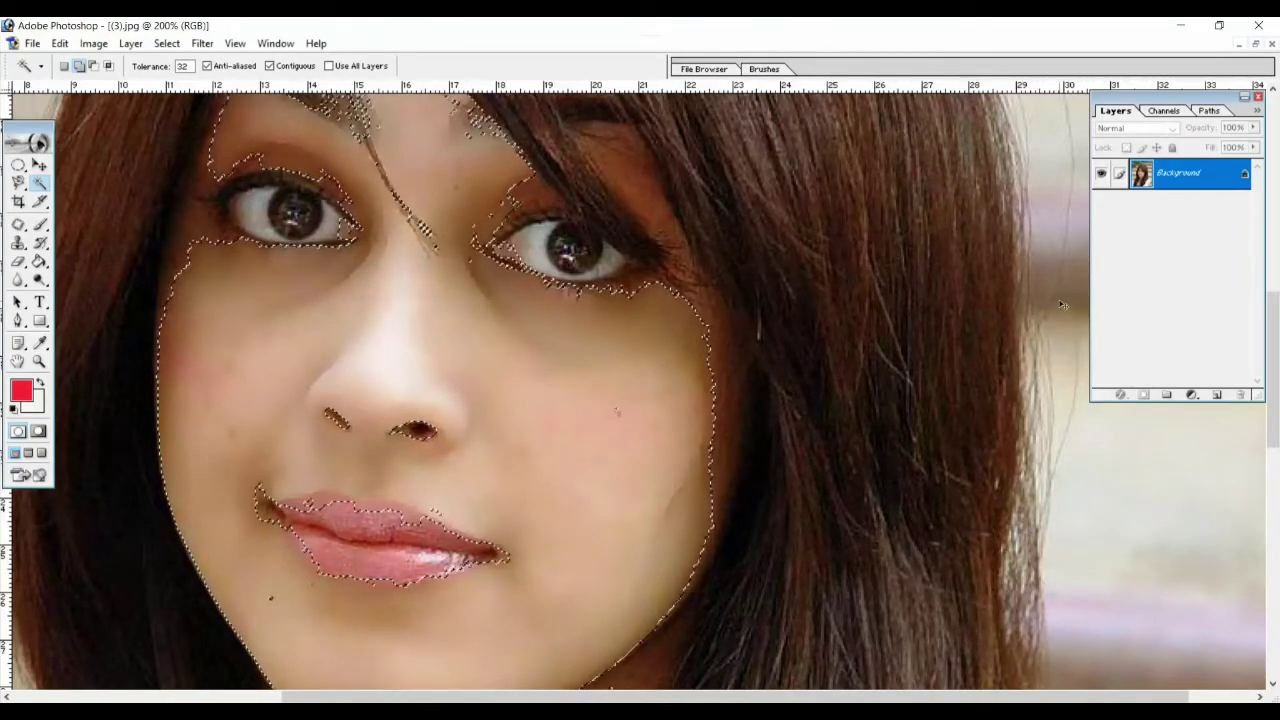
{"action": "key", "text": "ctrl+z"}
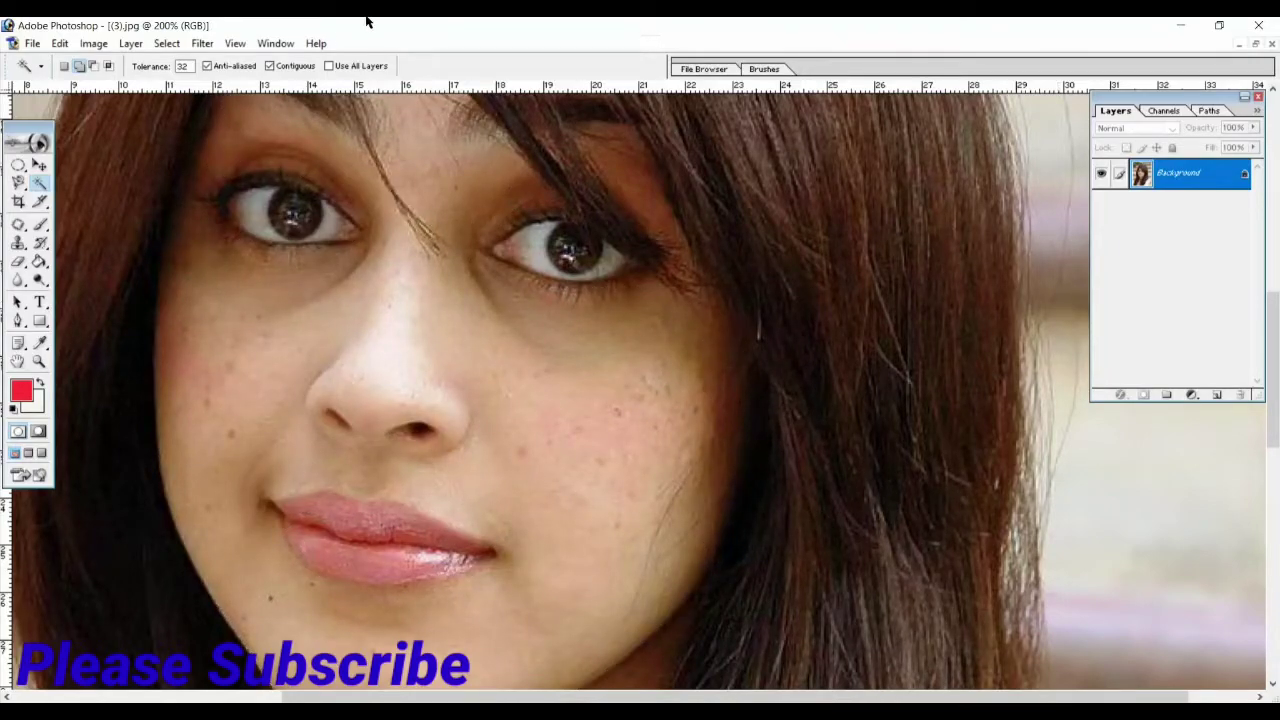
{"action": "left_click", "coordinate": [202, 43]}
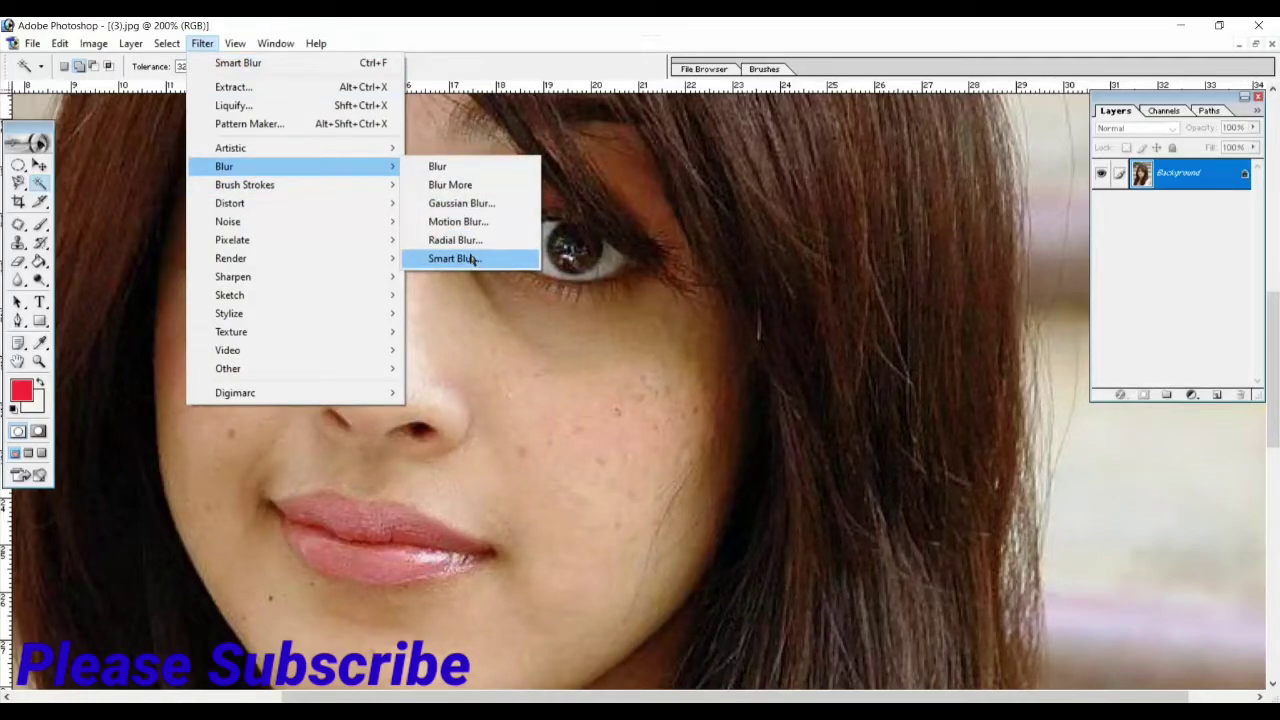
{"action": "mouse_move", "coordinate": [227, 221]}
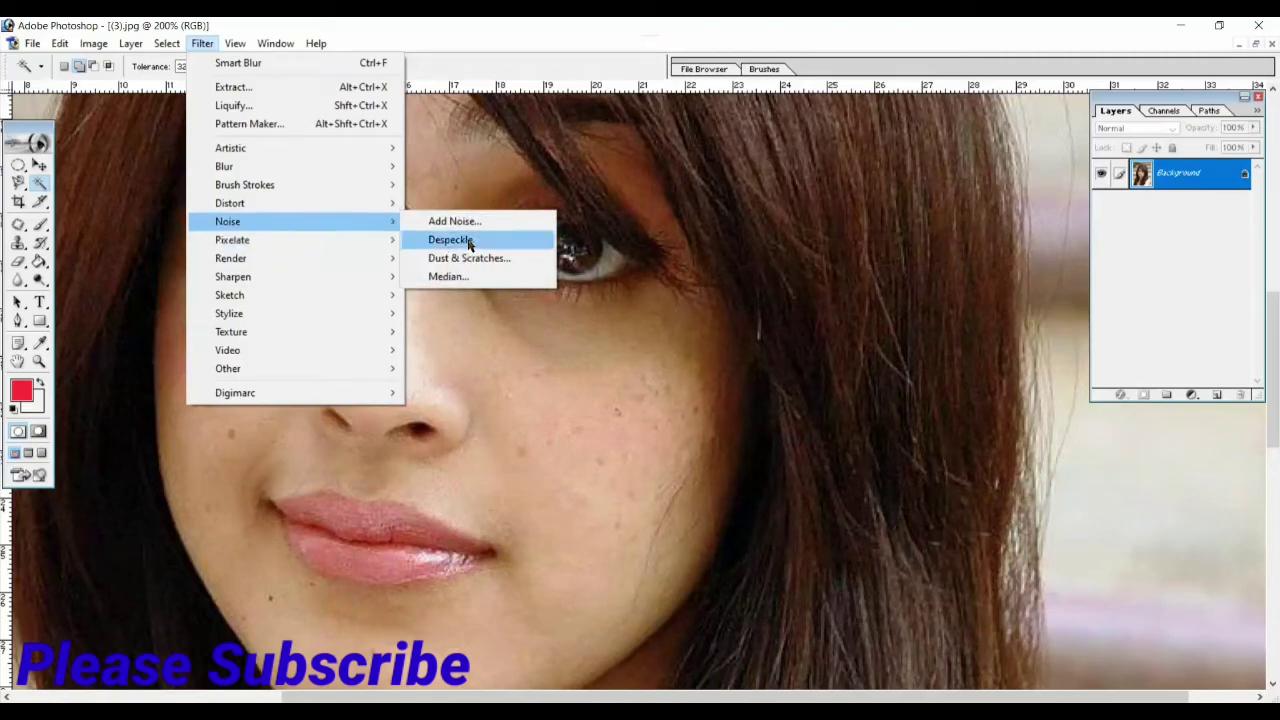
{"action": "left_click", "coordinate": [446, 276]}
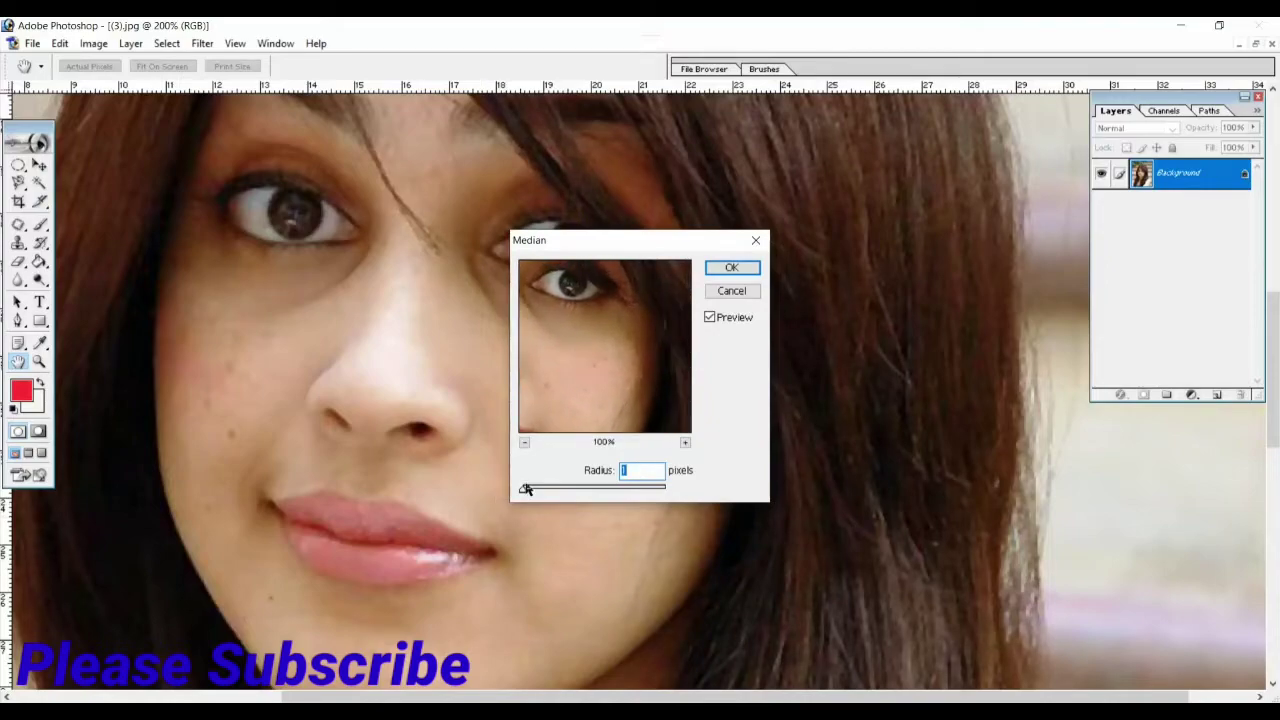
{"action": "left_click_drag", "start_coordinate": [523, 488], "coordinate": [525, 489]}
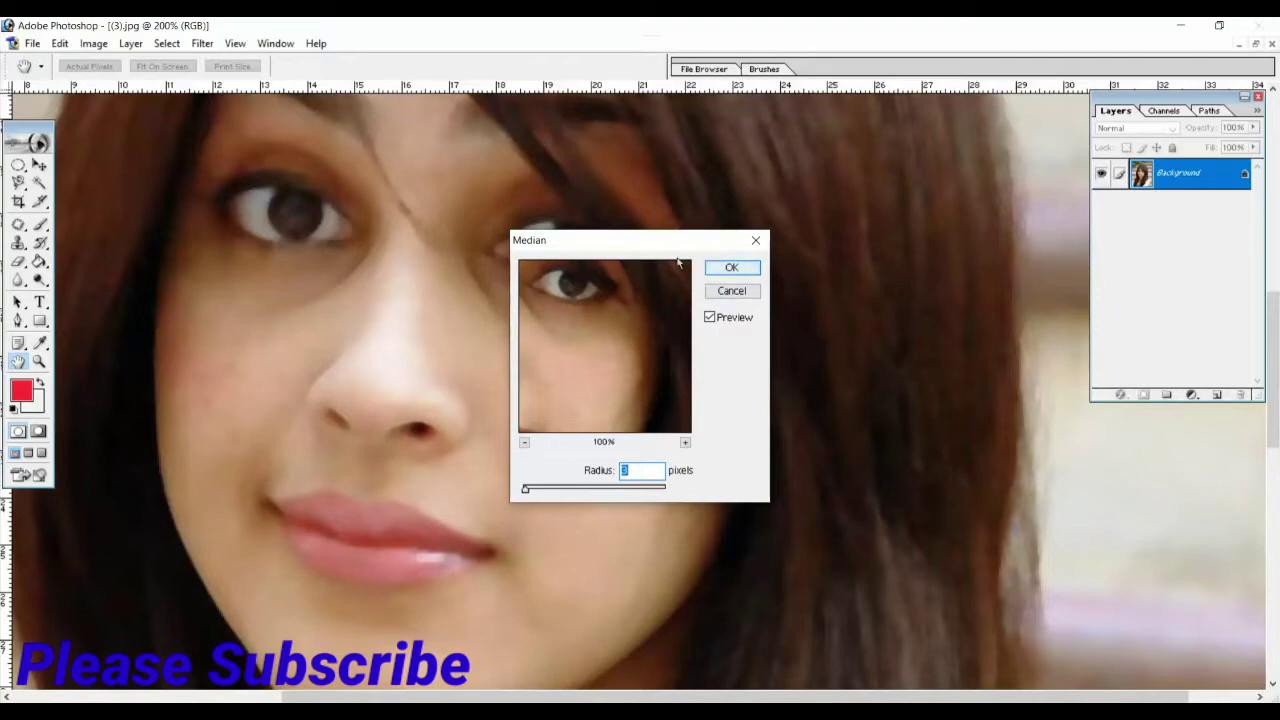
{"action": "mouse_move", "coordinate": [600, 240]}
{"action": "left_mouse_down"}
{"action": "mouse_move", "coordinate": [736, 244]}
{"action": "mouse_move", "coordinate": [843, 227]}
{"action": "left_mouse_up"}
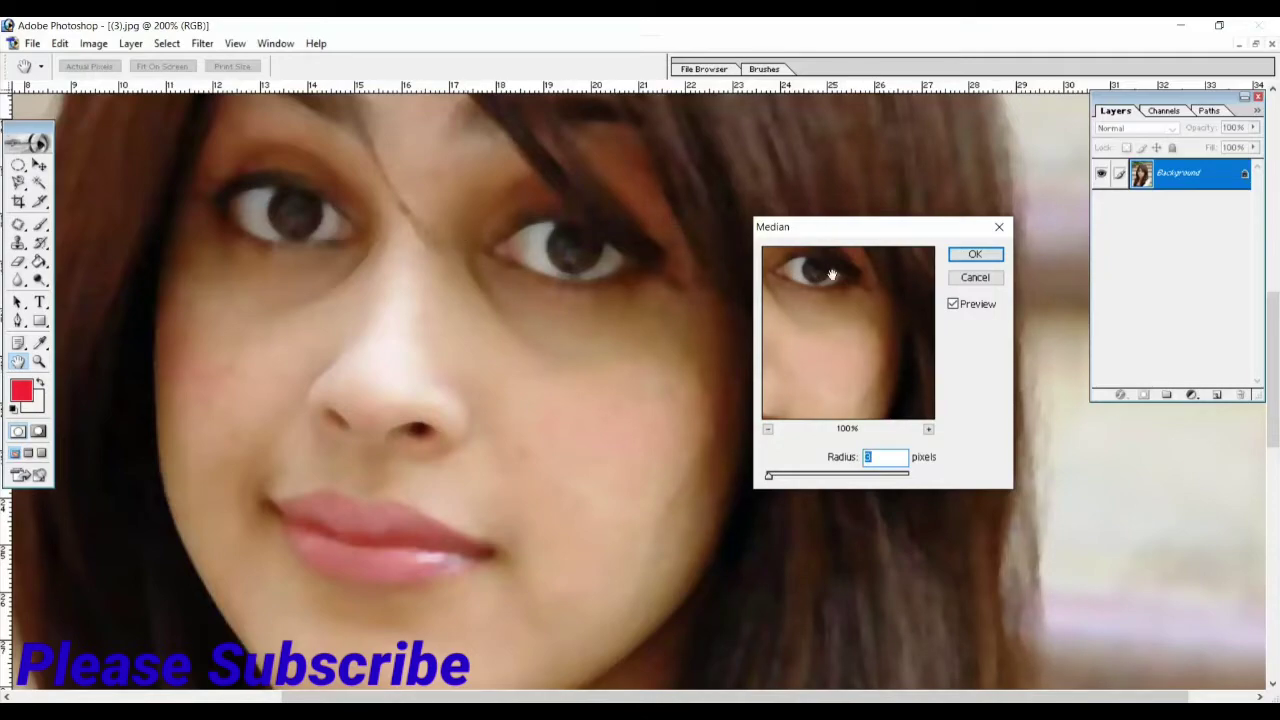
{"action": "left_click", "coordinate": [974, 278]}
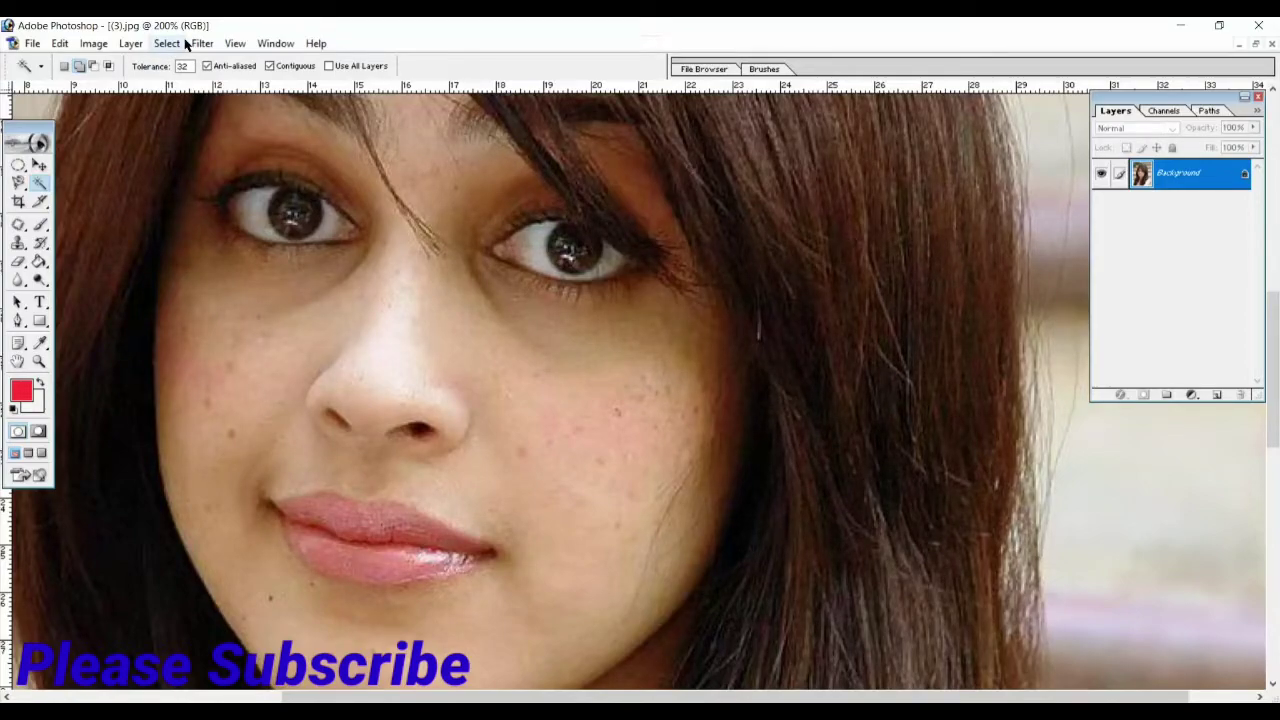
Zoom out to 66.7% to show the whole portrait and open the Filter > Blur list
{"action": "left_click", "coordinate": [181, 44]}
{"action": "mouse_move", "coordinate": [202, 44]}
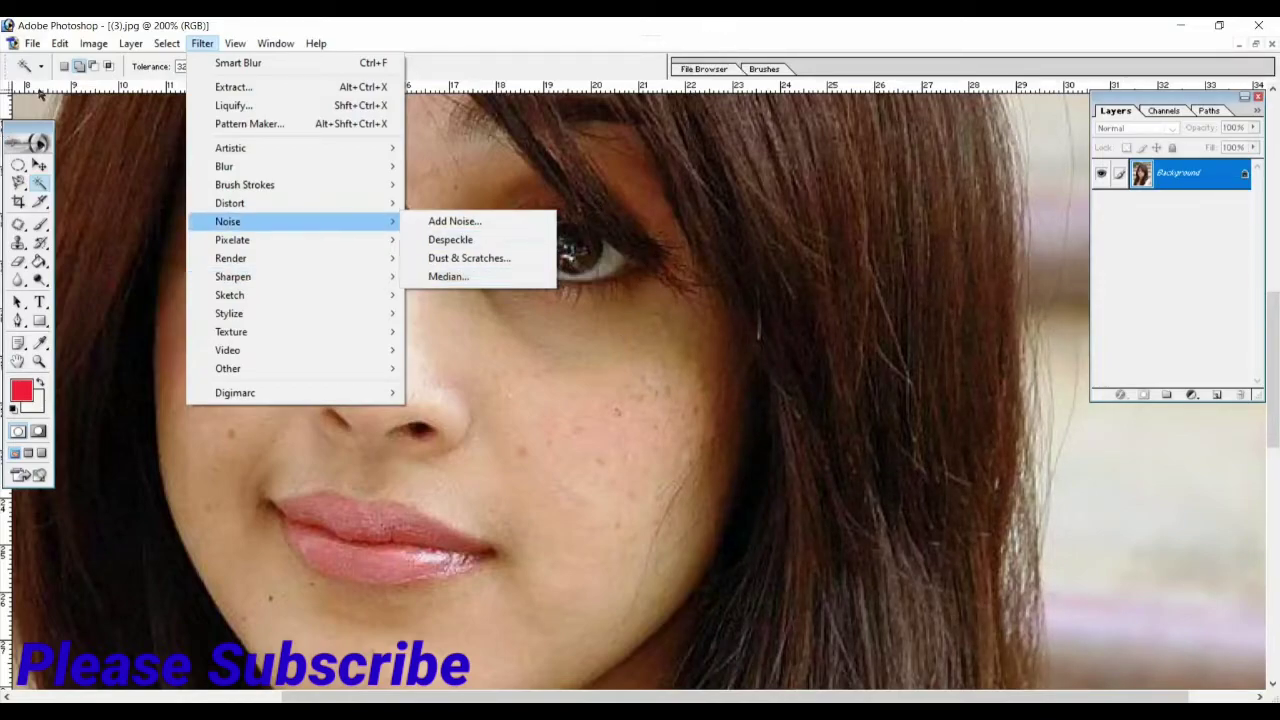
{"action": "mouse_move", "coordinate": [224, 166]}
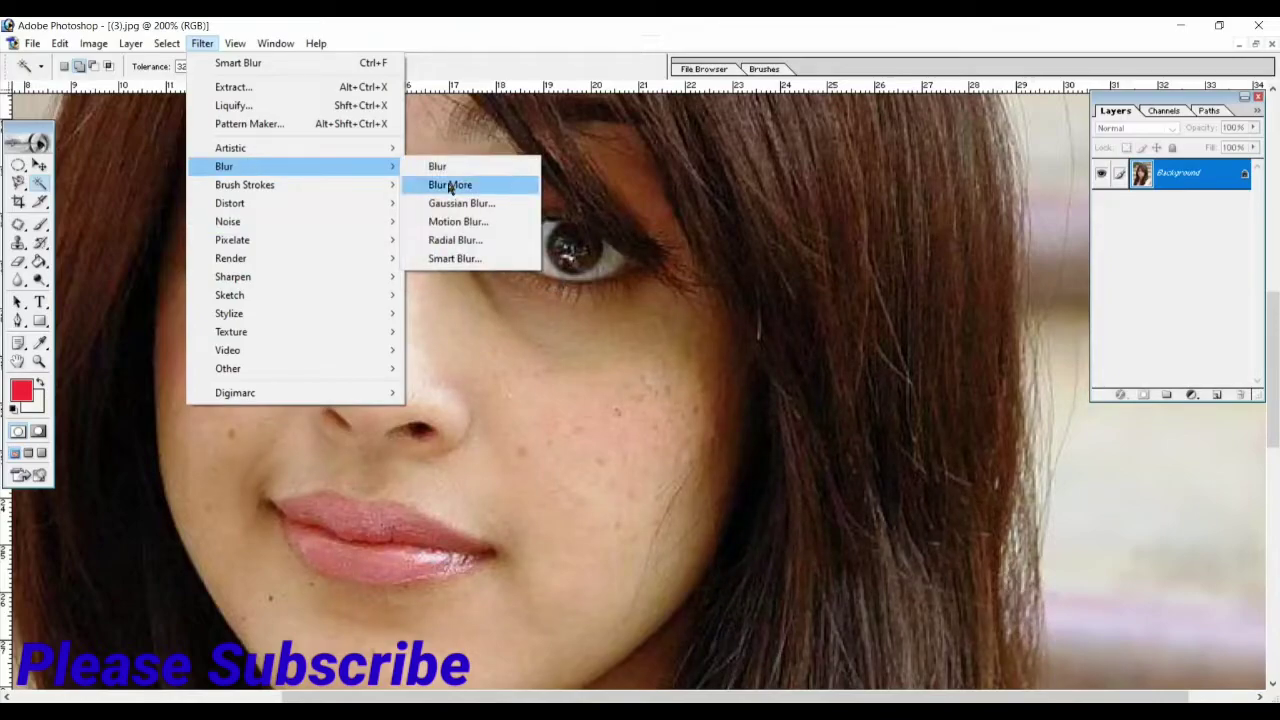
{"action": "left_click", "coordinate": [544, 391]}
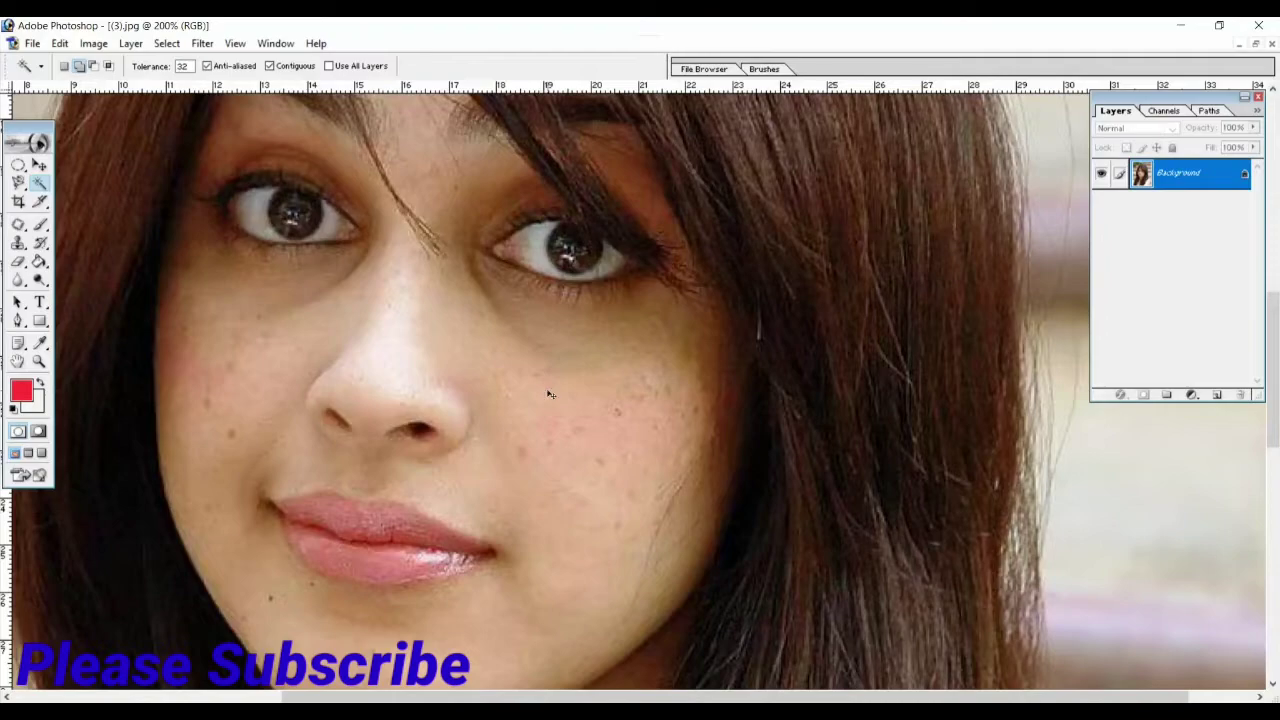
{"action": "key", "text": "ctrl+minus"}
{"action": "key", "text": "ctrl+minus"}
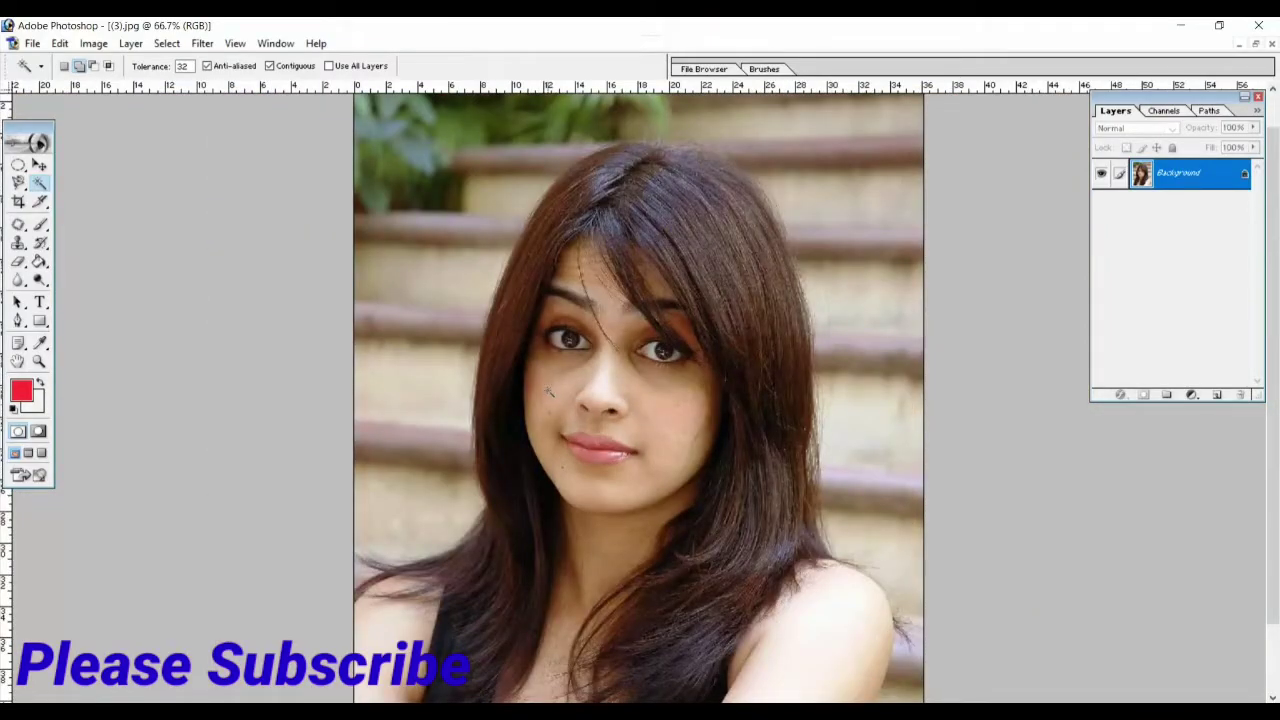
{"action": "left_click", "coordinate": [235, 44]}
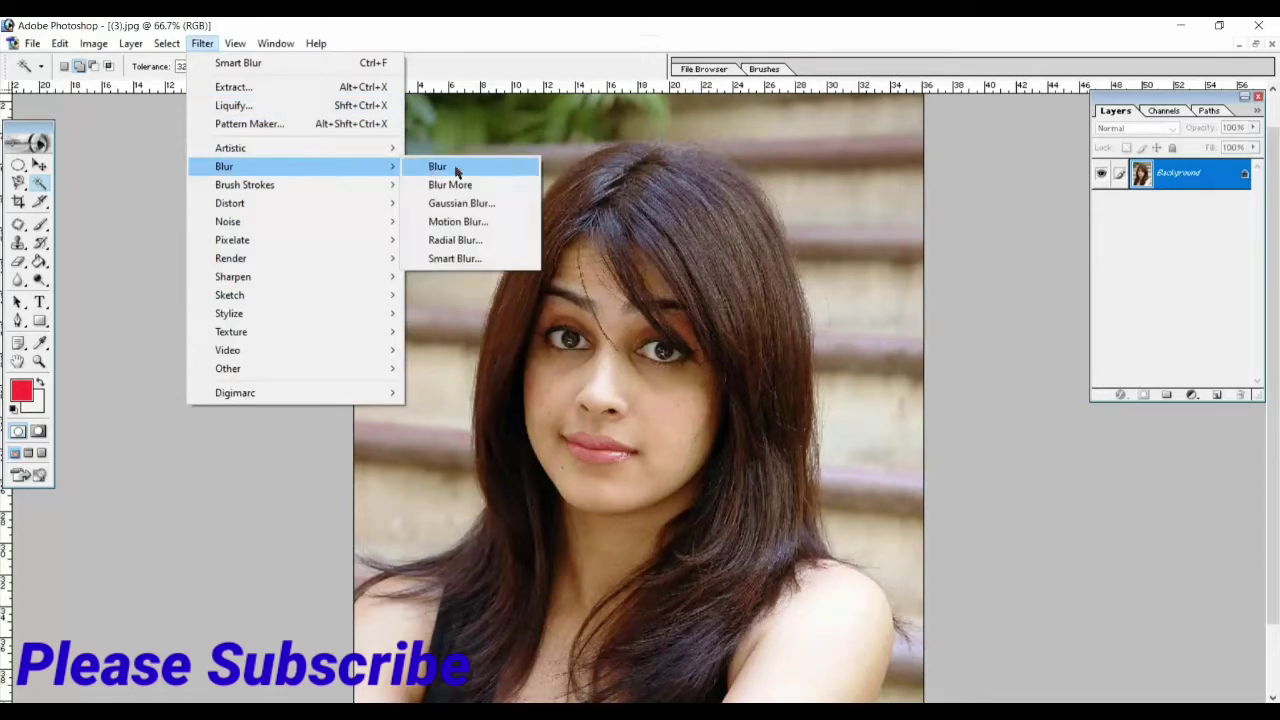
{"action": "mouse_move", "coordinate": [224, 166]}
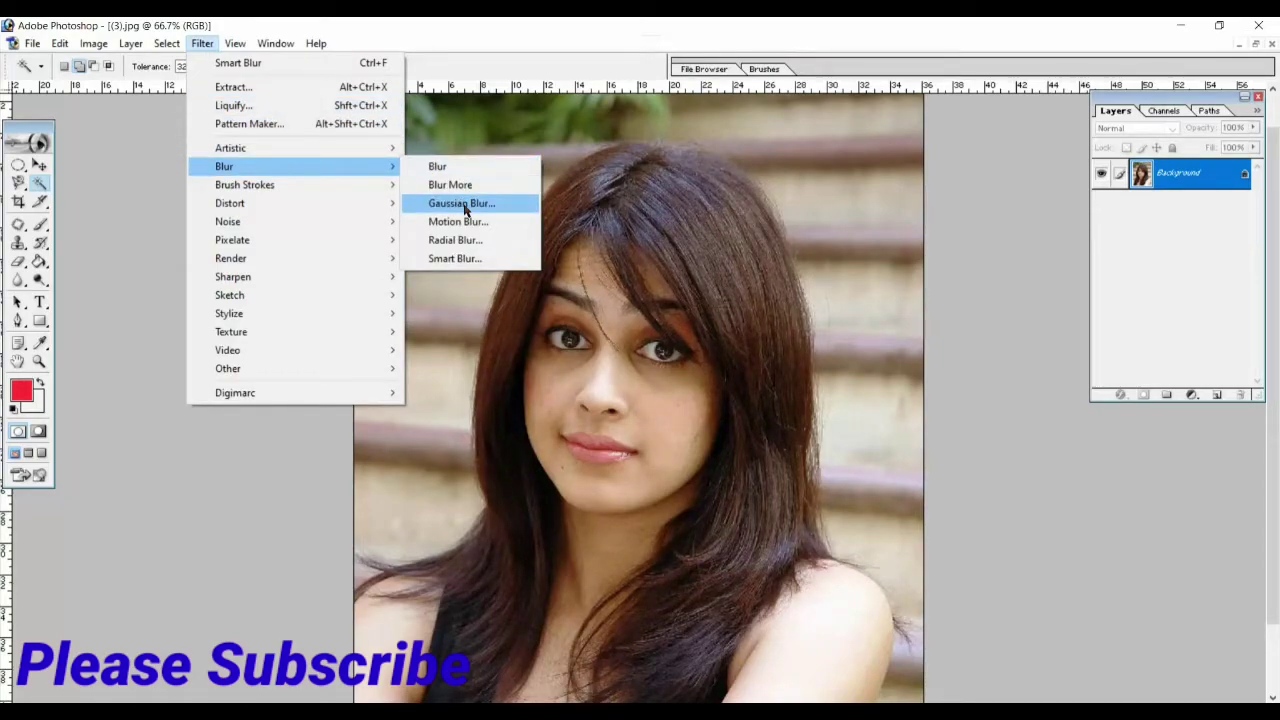
Apply a Gaussian Blur of about 3.8 pixels radius to the portrait, previewing the cheek
{"action": "left_click", "coordinate": [465, 205]}
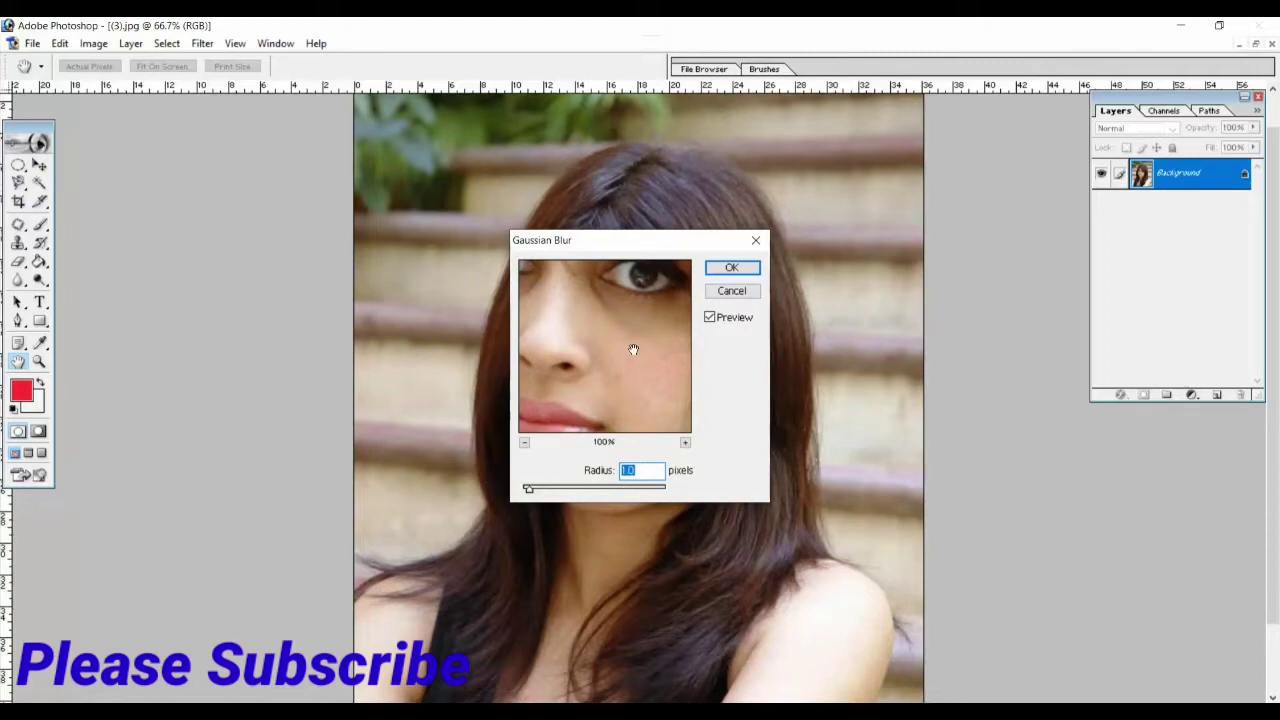
{"action": "mouse_move", "coordinate": [633, 349]}
{"action": "left_mouse_down"}
{"action": "mouse_move", "coordinate": [608, 362]}
{"action": "mouse_move", "coordinate": [635, 369]}
{"action": "left_mouse_up"}
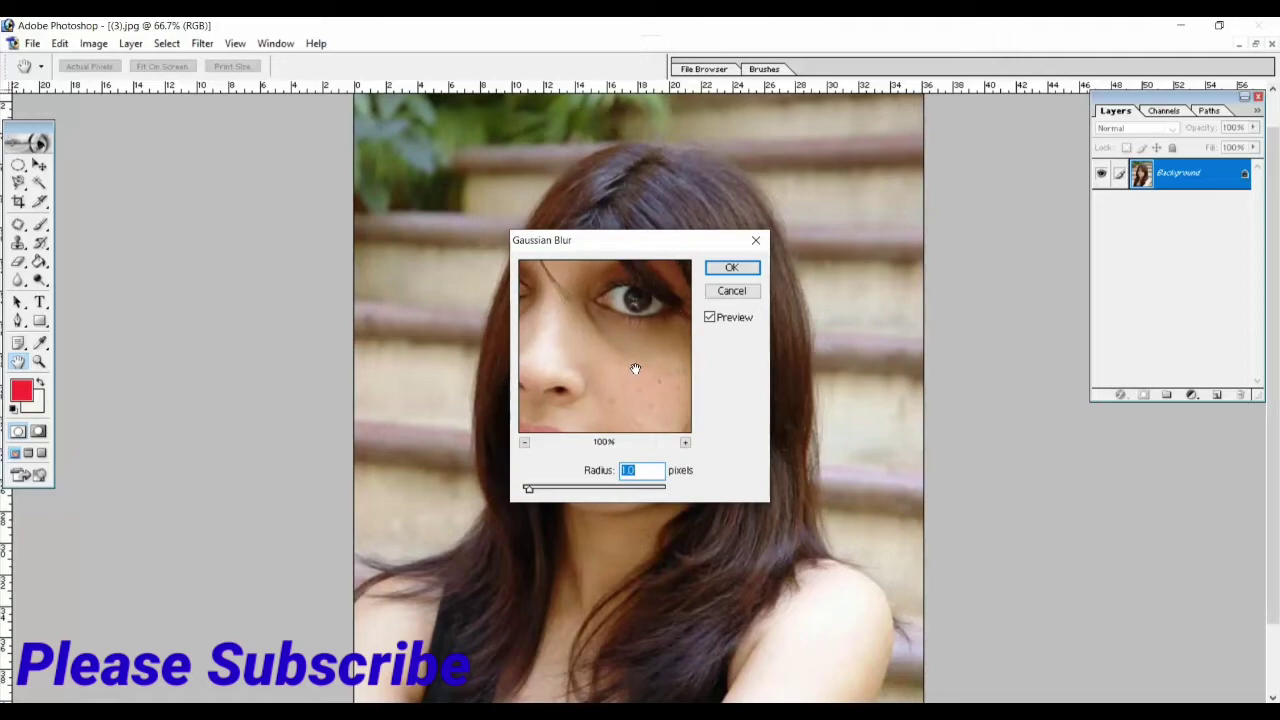
{"action": "mouse_move", "coordinate": [528, 488]}
{"action": "left_mouse_down"}
{"action": "mouse_move", "coordinate": [598, 491]}
{"action": "mouse_move", "coordinate": [526, 491]}
{"action": "left_mouse_up"}
{"action": "left_click", "coordinate": [728, 268]}
{"action": "key", "text": "w"}
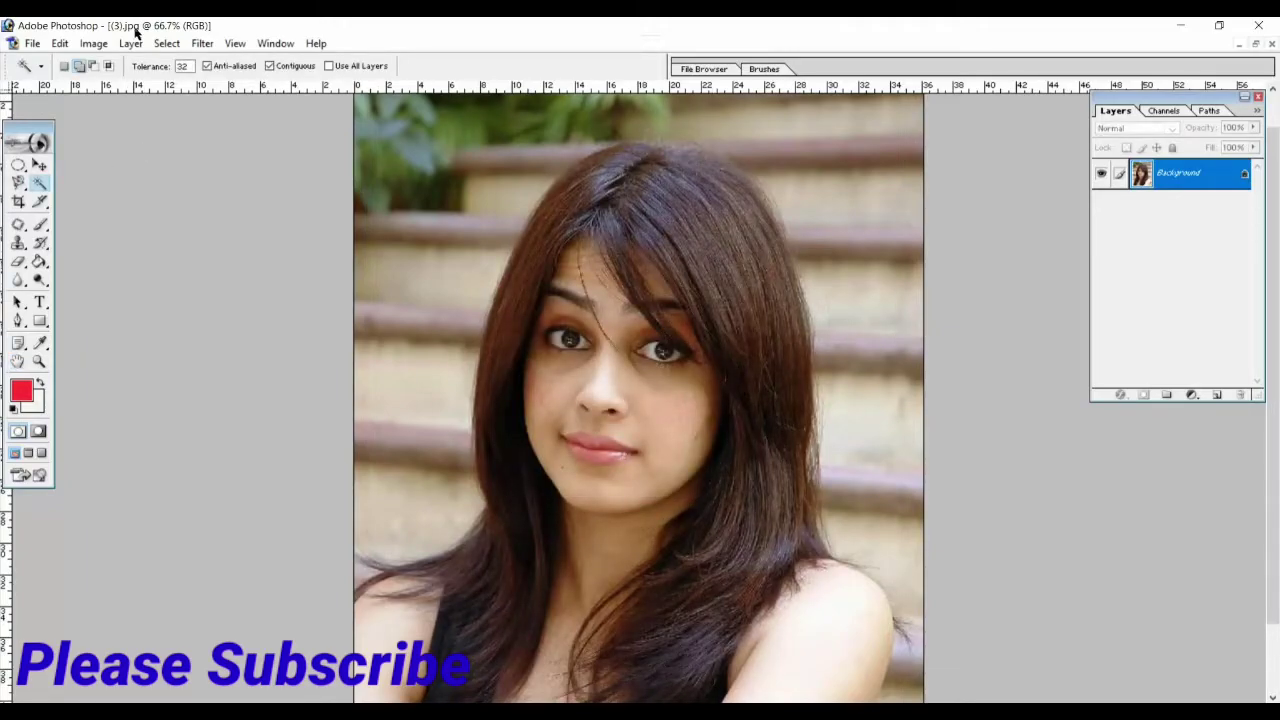
Reveal the other open image window and bring up the File > Open dialog
{"action": "left_click", "coordinate": [167, 43]}
{"action": "mouse_move", "coordinate": [202, 43]}
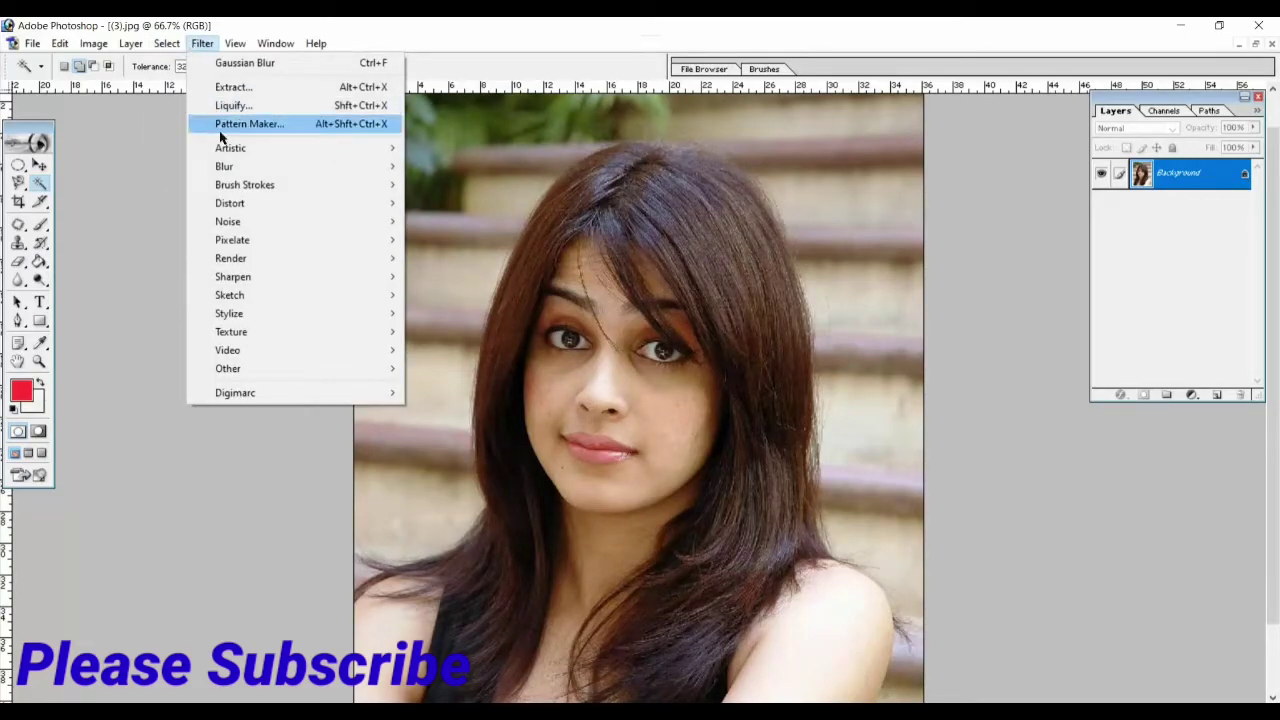
{"action": "mouse_move", "coordinate": [224, 166]}
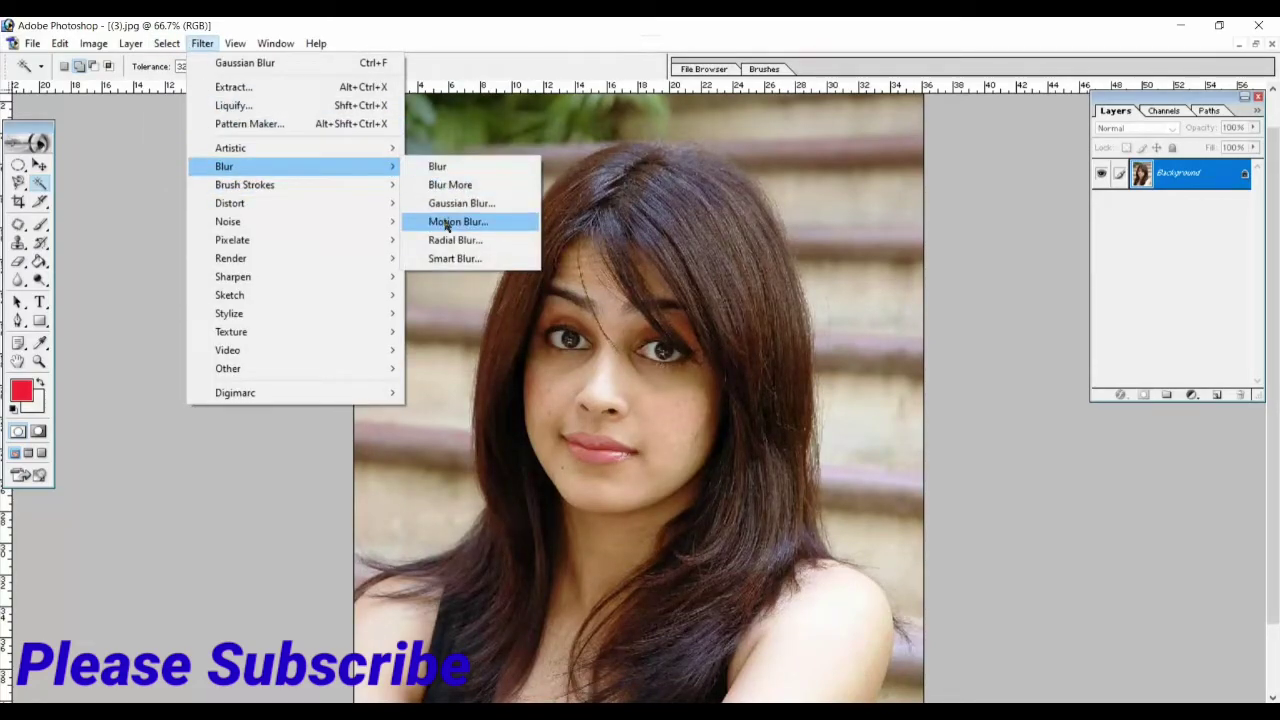
{"action": "left_click", "coordinate": [1256, 44]}
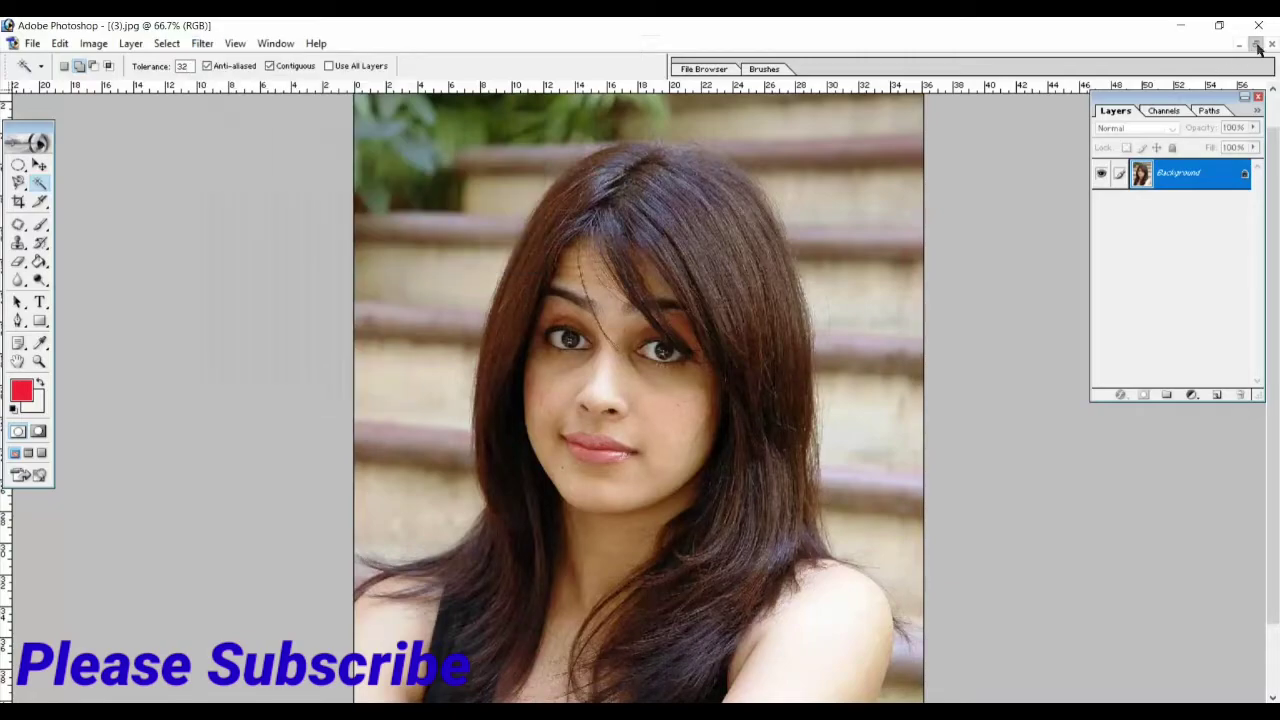
{"action": "left_click", "coordinate": [13, 43]}
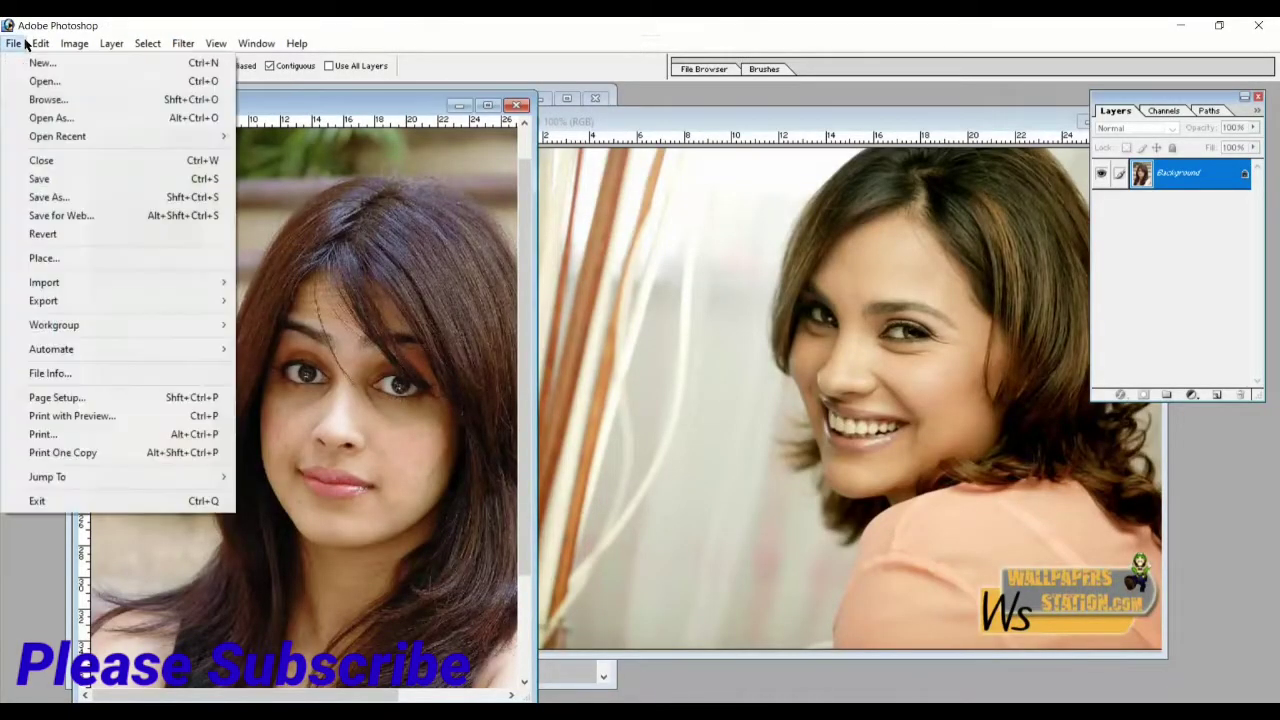
{"action": "left_click", "coordinate": [40, 80]}
Browse the mix wallpaper folder and open the red motorbike image 12.JPG
{"action": "scroll", "coordinate": [578, 244], "scroll_direction": "down", "scroll_amount": 10}
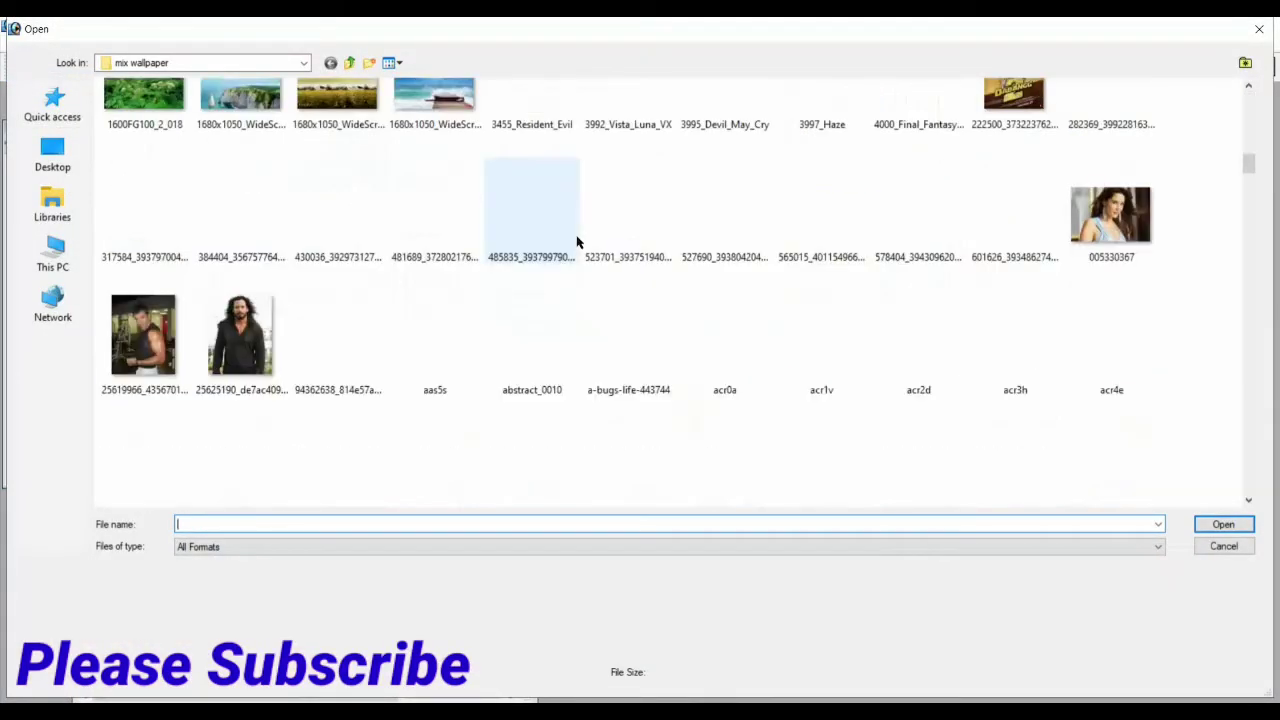
{"action": "scroll", "coordinate": [578, 244], "scroll_direction": "down", "scroll_amount": 10}
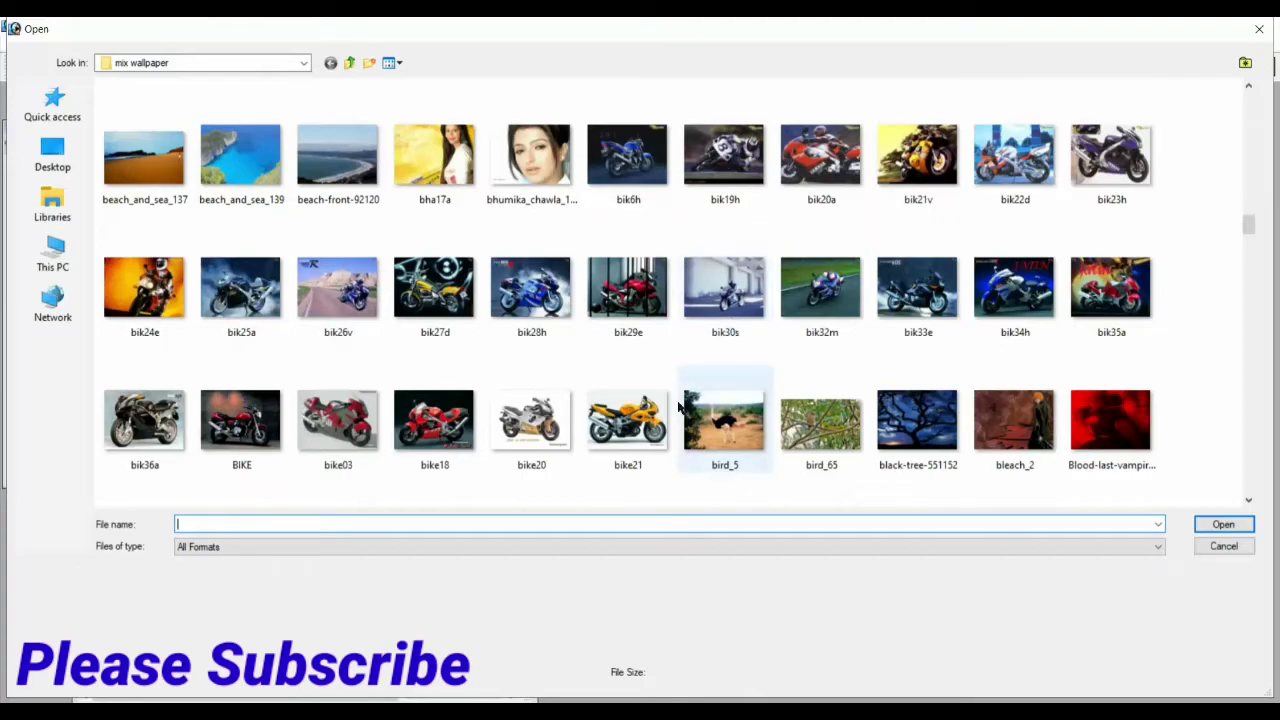
{"action": "scroll", "coordinate": [843, 357], "scroll_direction": "down", "scroll_amount": 5}
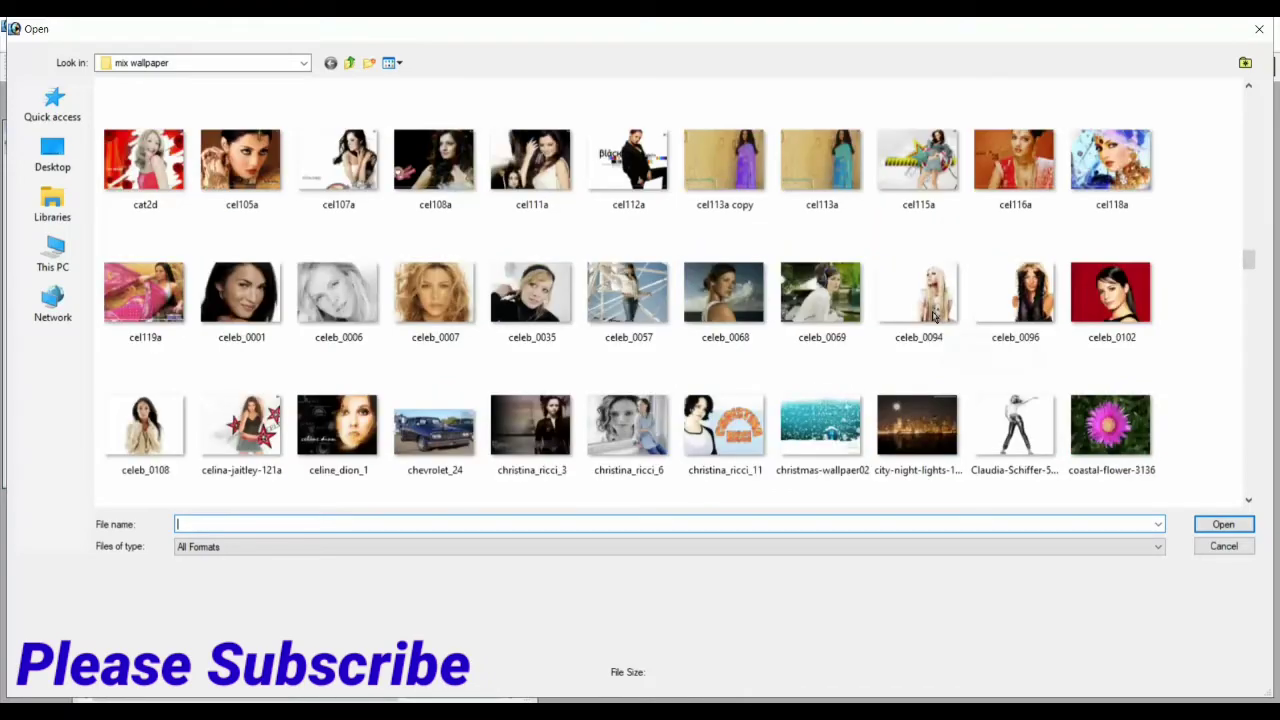
{"action": "scroll", "coordinate": [931, 317], "scroll_direction": "down", "scroll_amount": 5}
{"action": "scroll", "coordinate": [931, 317], "scroll_direction": "down", "scroll_amount": 5}
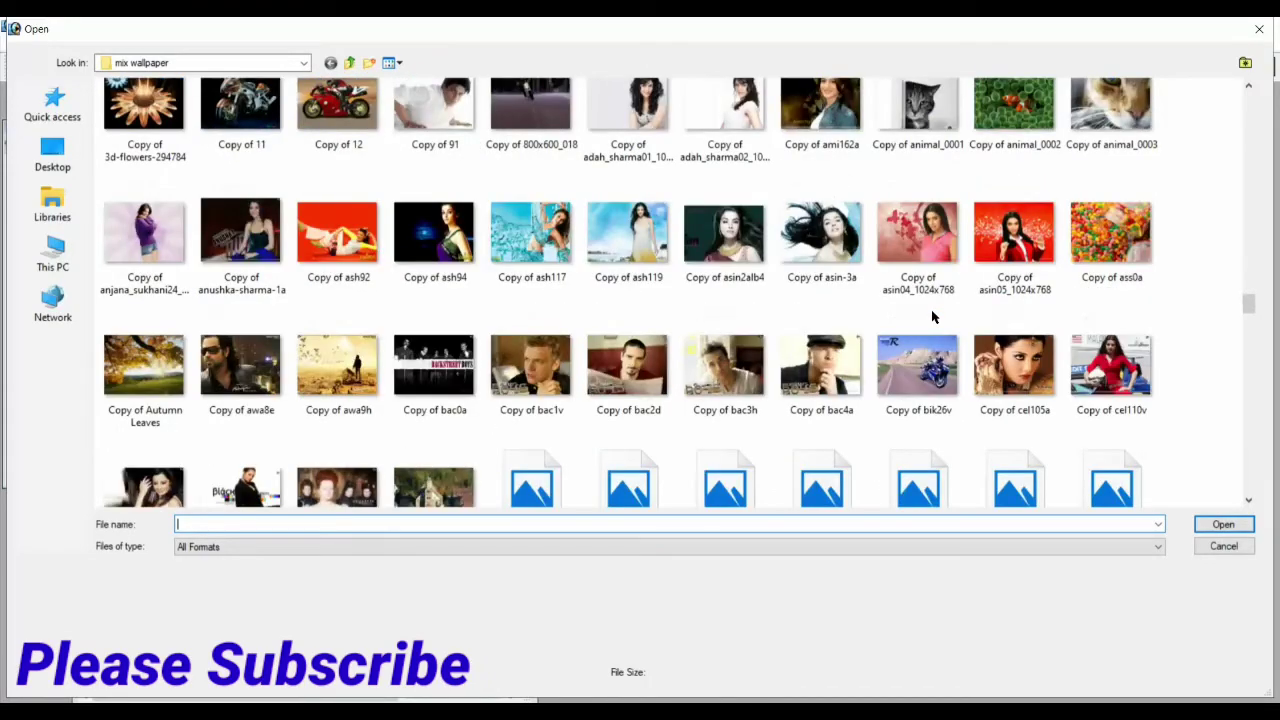
{"action": "scroll", "coordinate": [931, 317], "scroll_direction": "down", "scroll_amount": 2}
{"action": "scroll", "coordinate": [931, 317], "scroll_direction": "down", "scroll_amount": 10}
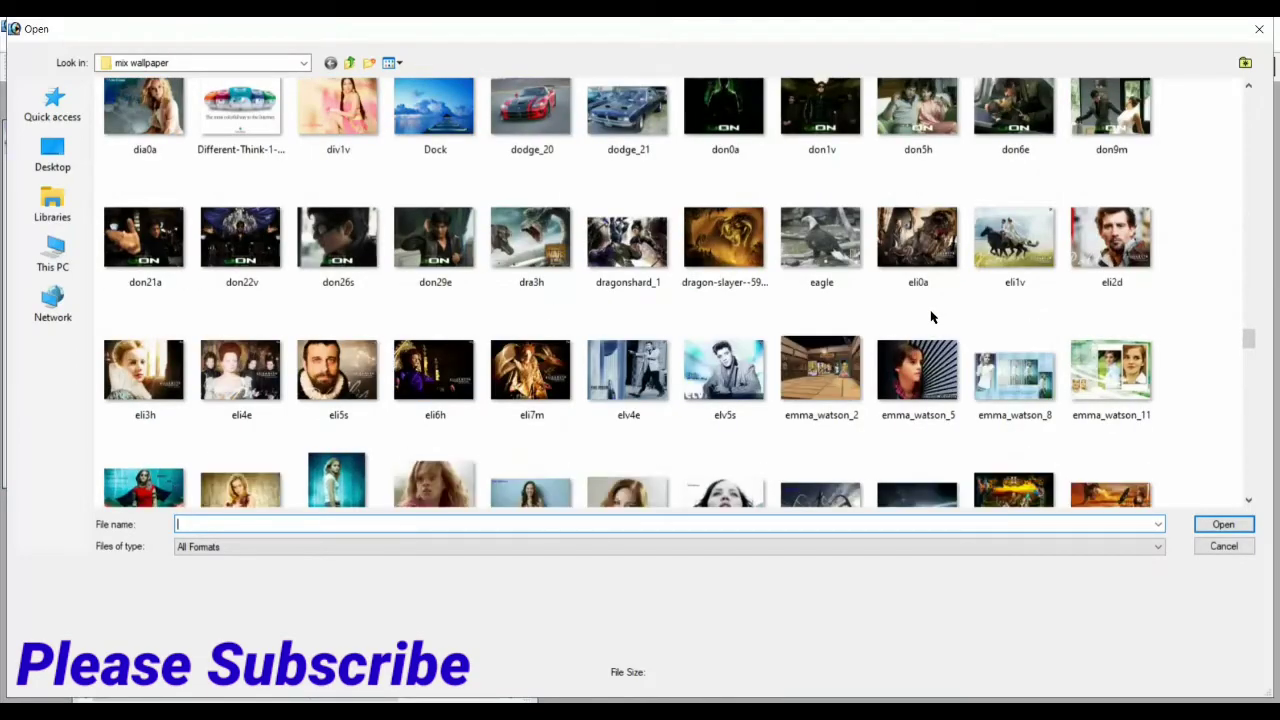
{"action": "scroll", "coordinate": [931, 317], "scroll_direction": "up", "scroll_amount": 5}
{"action": "scroll", "coordinate": [931, 317], "scroll_direction": "up", "scroll_amount": 3}
{"action": "scroll", "coordinate": [931, 317], "scroll_direction": "up", "scroll_amount": 5}
{"action": "scroll", "coordinate": [931, 317], "scroll_direction": "up", "scroll_amount": 5}
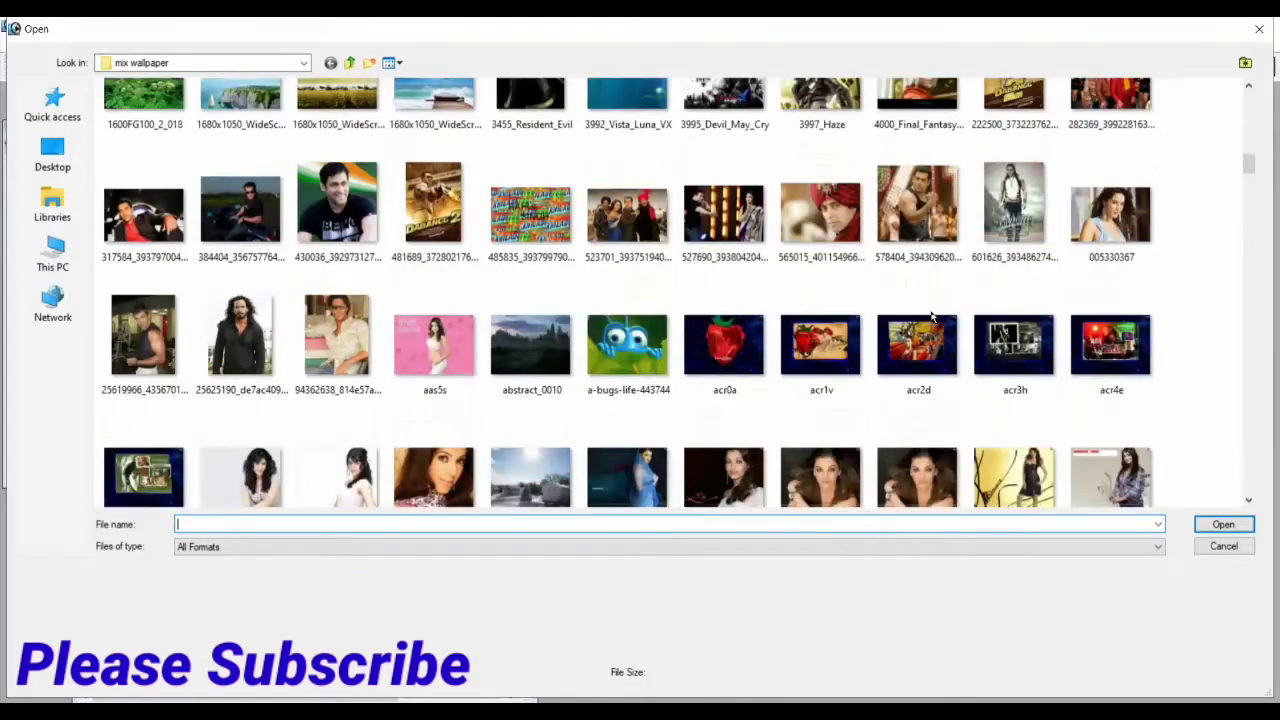
{"action": "scroll", "coordinate": [931, 317], "scroll_direction": "up", "scroll_amount": 3}
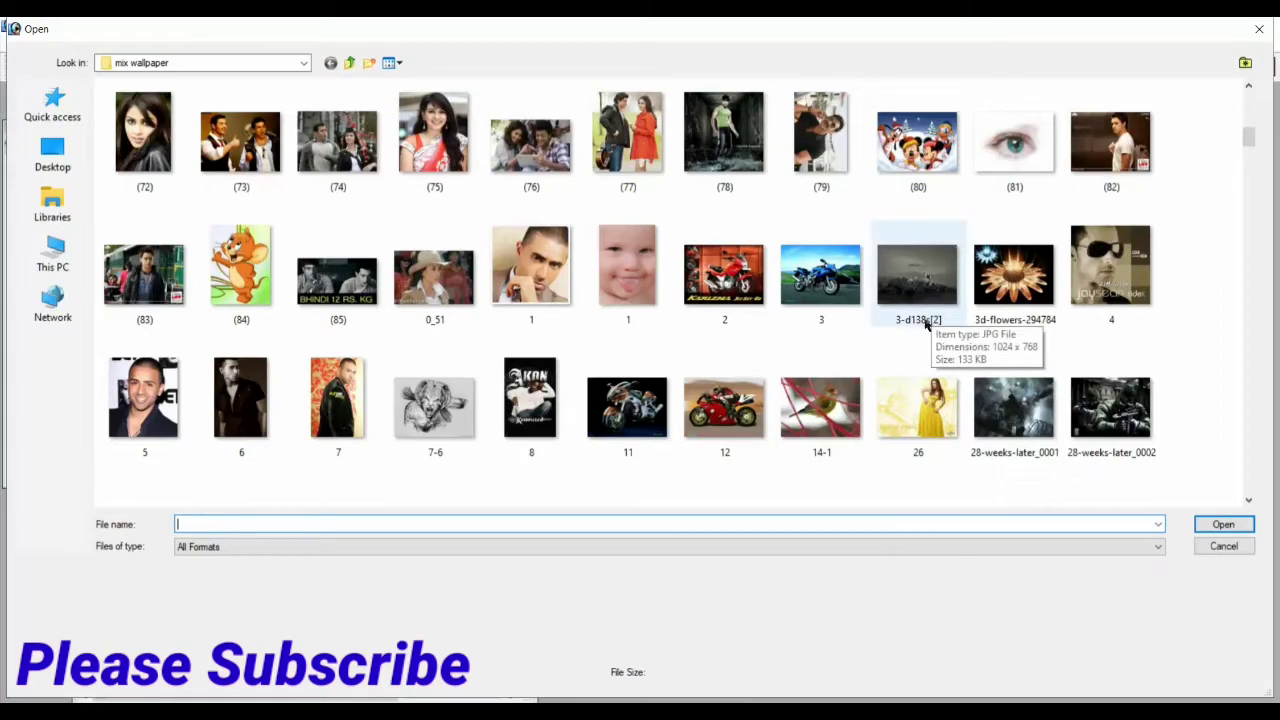
{"action": "left_click", "coordinate": [725, 405]}
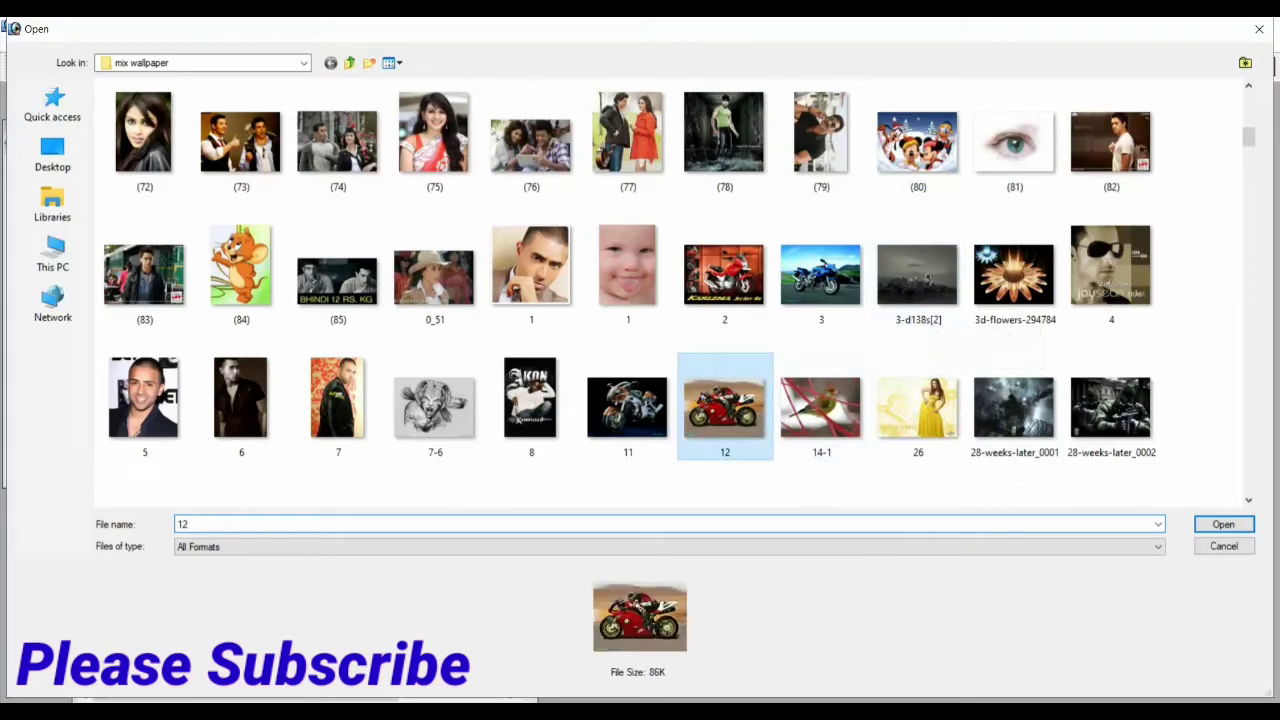
{"action": "left_click", "coordinate": [1223, 524]}
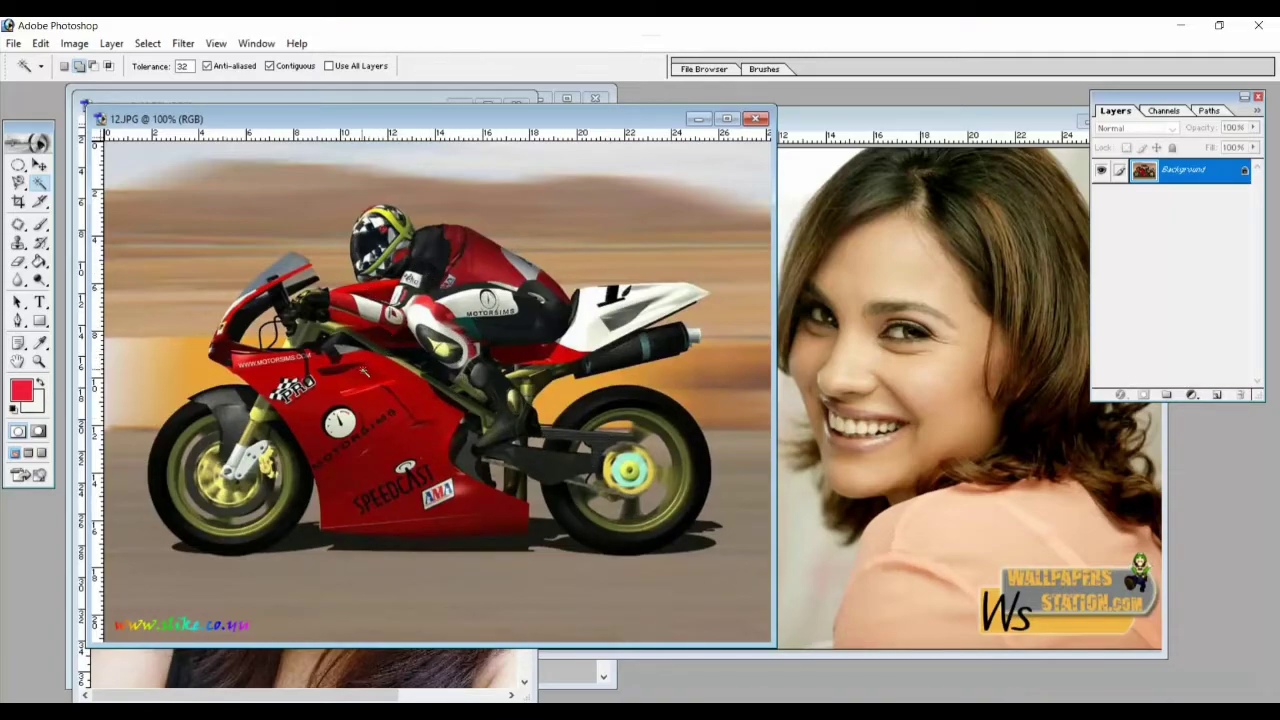
Start a Motion Blur on the motorbike with a Distance of 23 pixels
{"action": "left_click", "coordinate": [159, 44]}
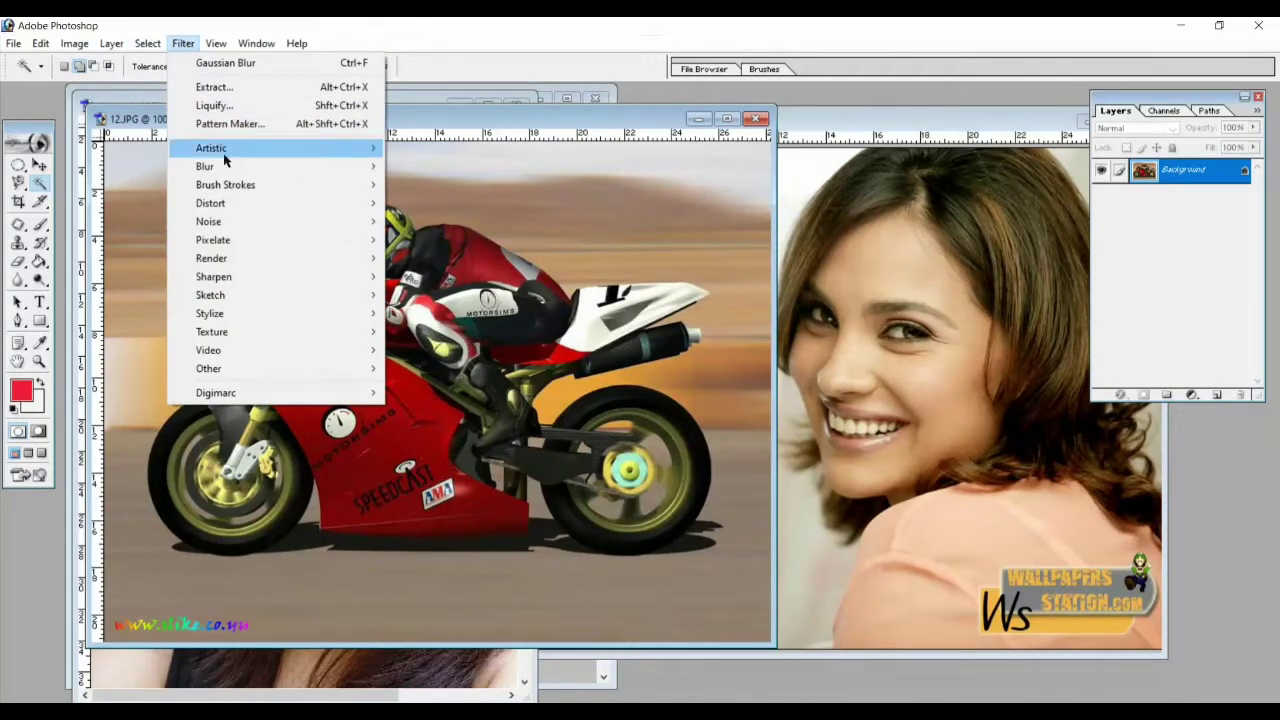
{"action": "mouse_move", "coordinate": [205, 166]}
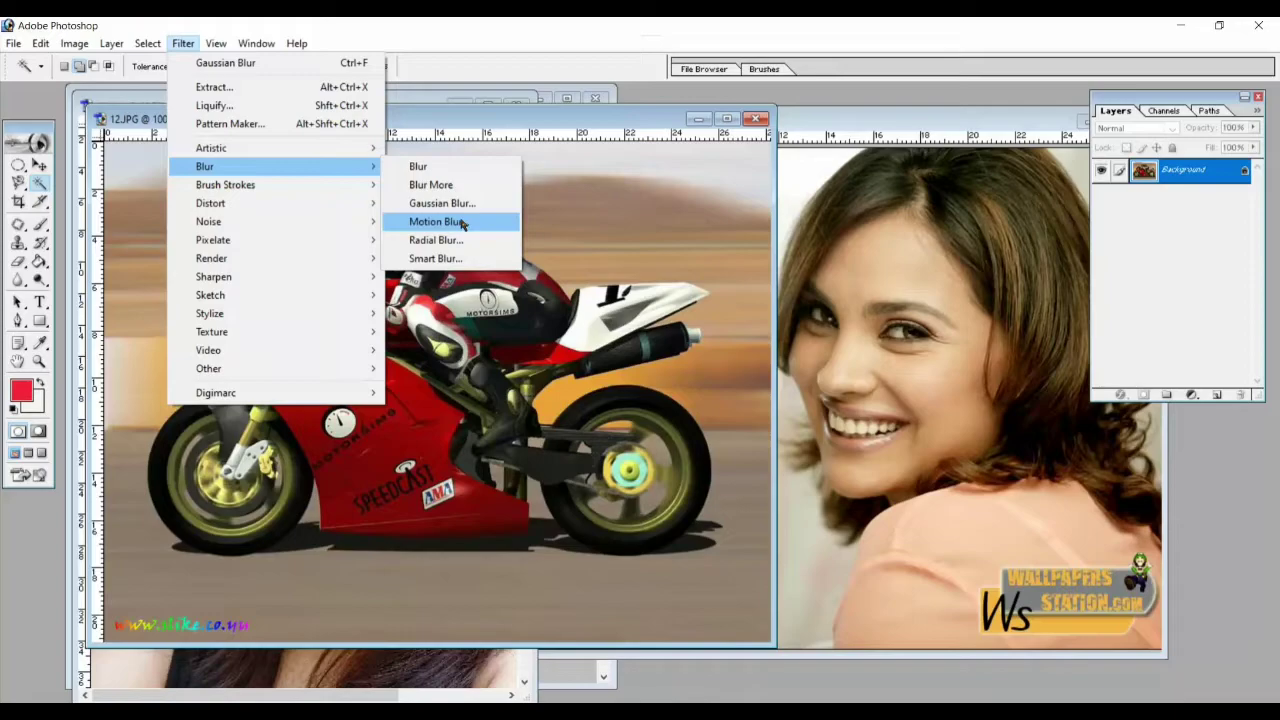
{"action": "left_click", "coordinate": [462, 222]}
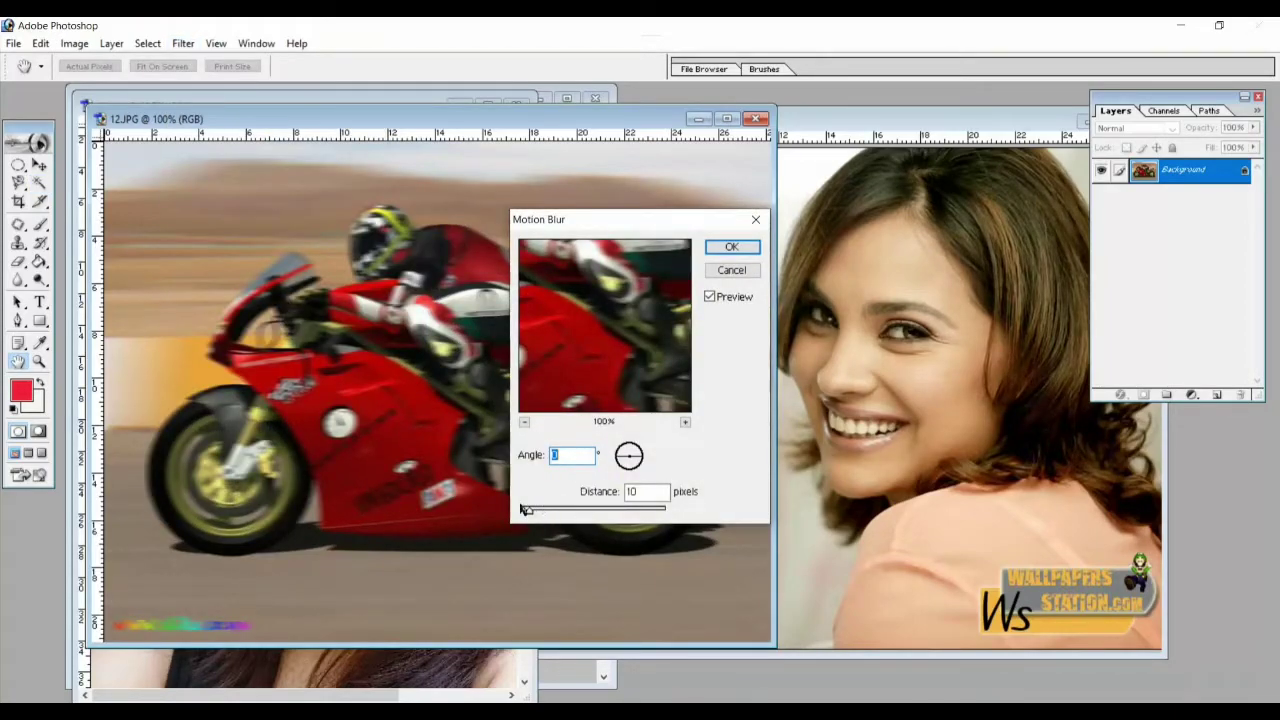
{"action": "left_click_drag", "start_coordinate": [525, 509], "coordinate": [540, 513]}
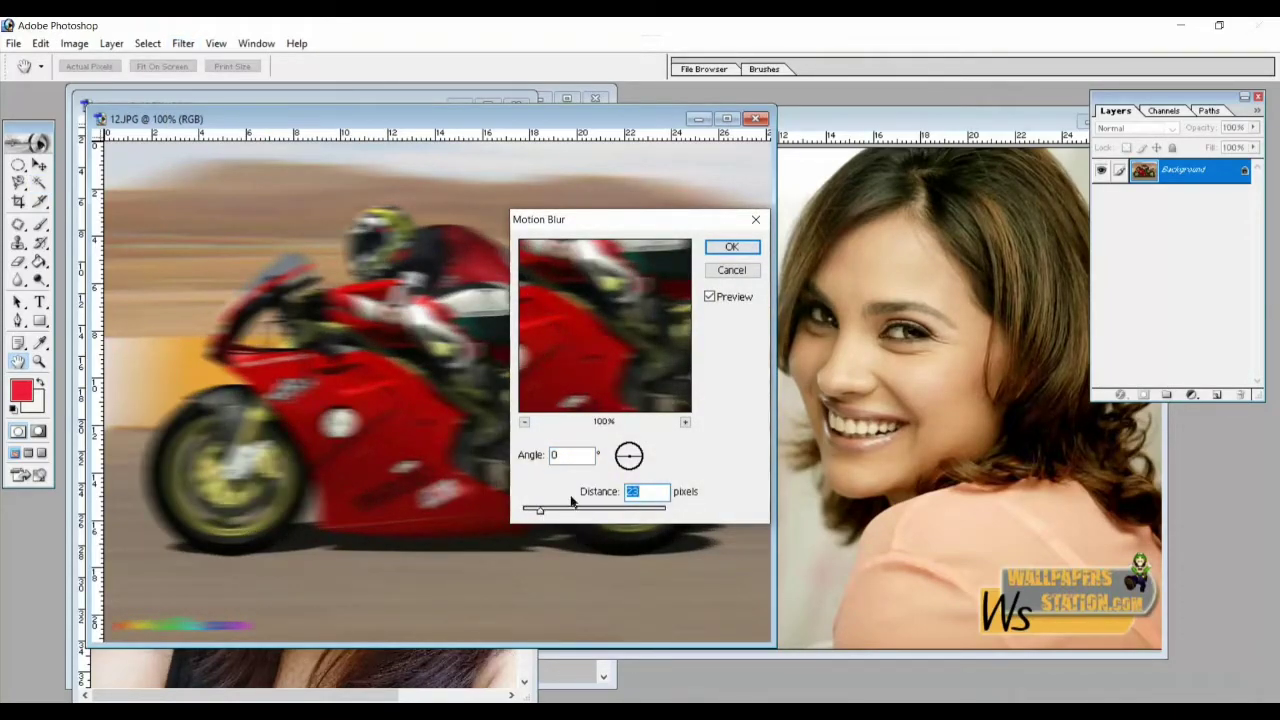
Set the Motion Blur angle to about -4 degrees and apply it
{"action": "left_click", "coordinate": [628, 458]}
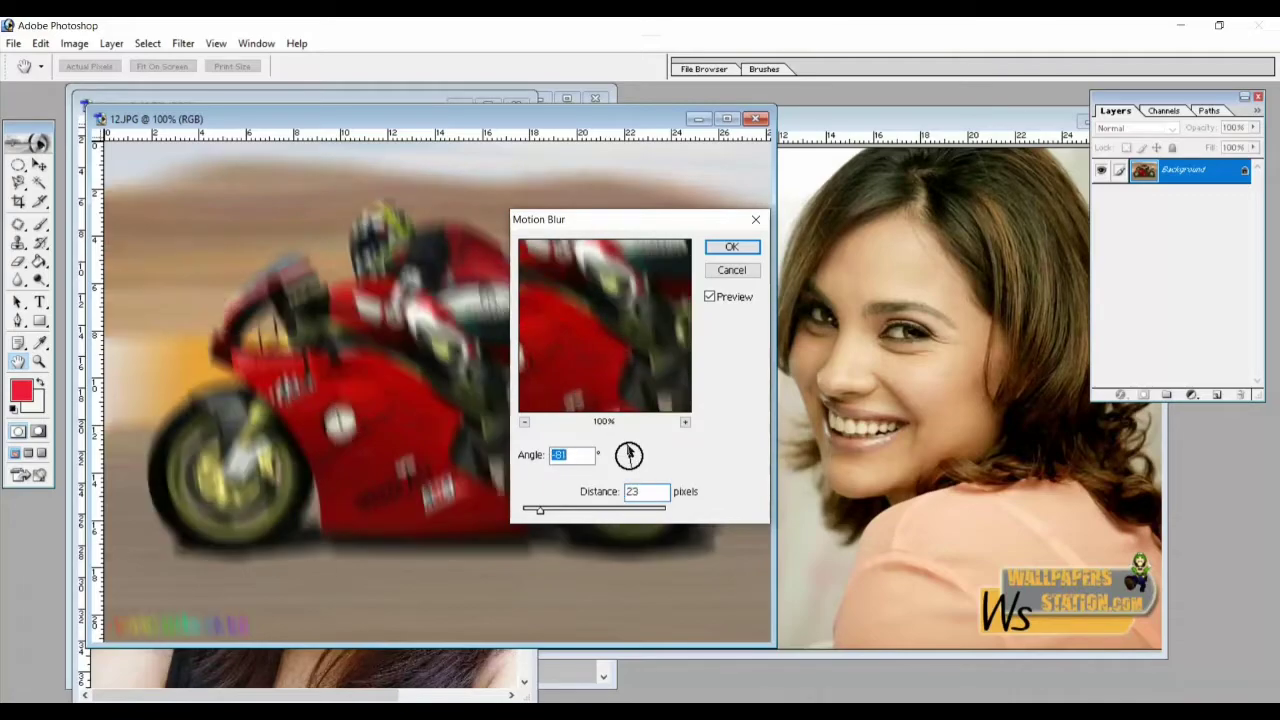
{"action": "left_click", "coordinate": [633, 452]}
{"action": "left_click_drag", "start_coordinate": [636, 453], "coordinate": [631, 465]}
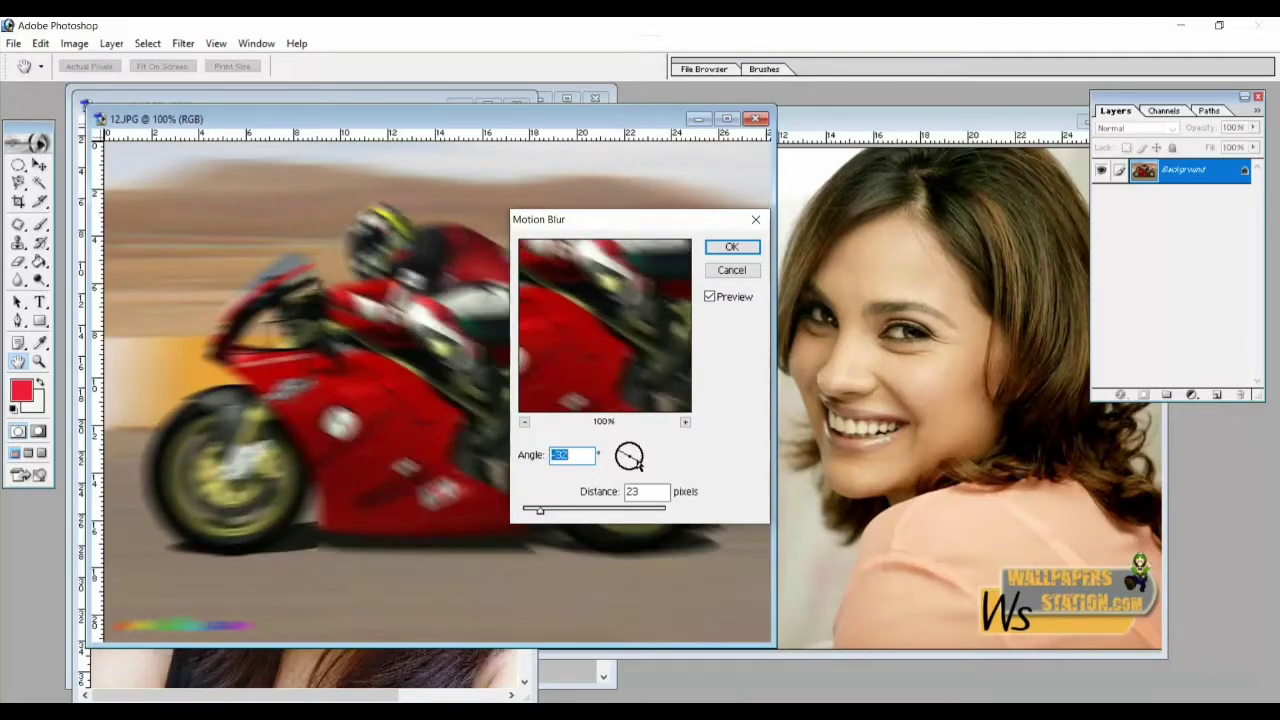
{"action": "left_click", "coordinate": [632, 466]}
{"action": "left_click", "coordinate": [628, 466]}
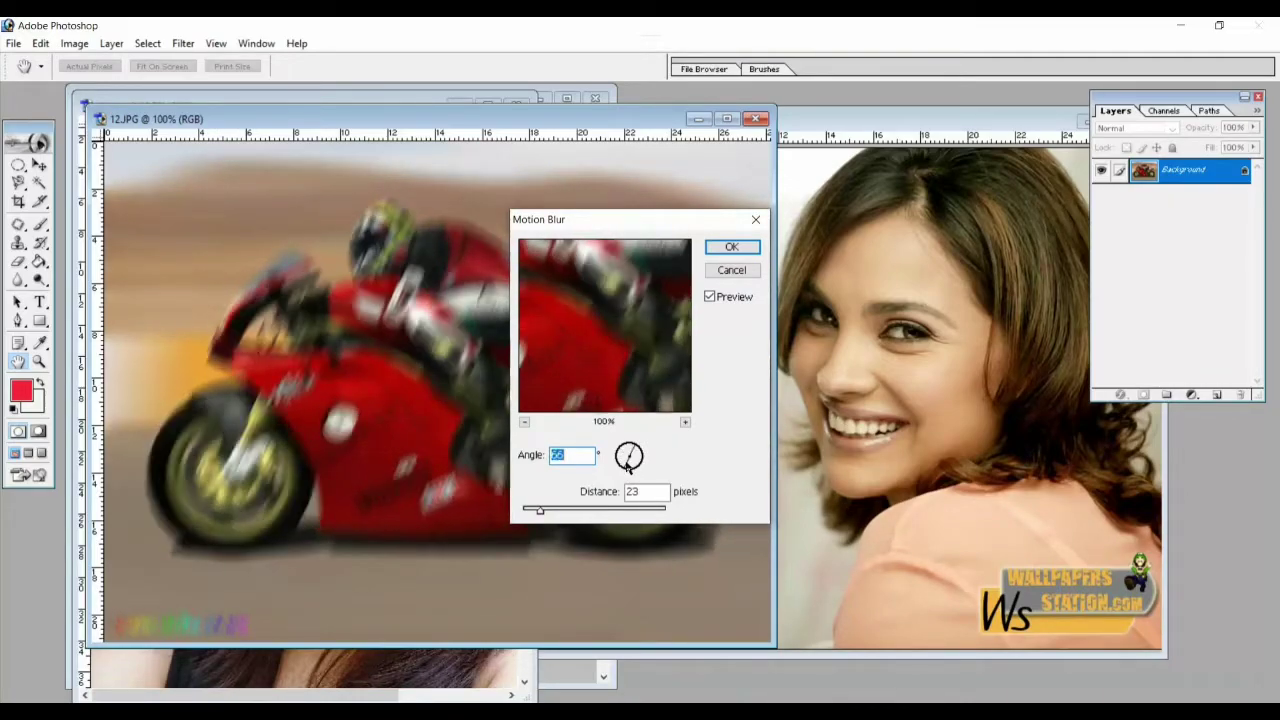
{"action": "left_click", "coordinate": [620, 457]}
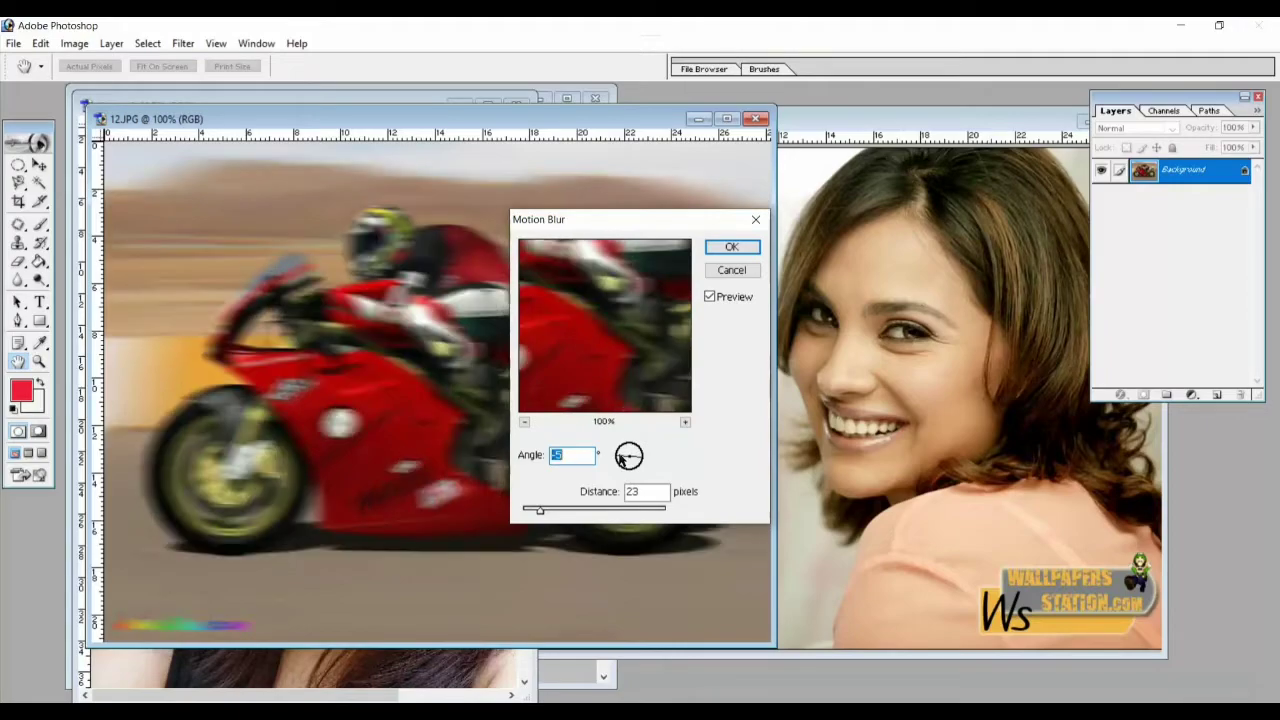
{"action": "left_click_drag", "start_coordinate": [620, 457], "coordinate": [643, 458]}
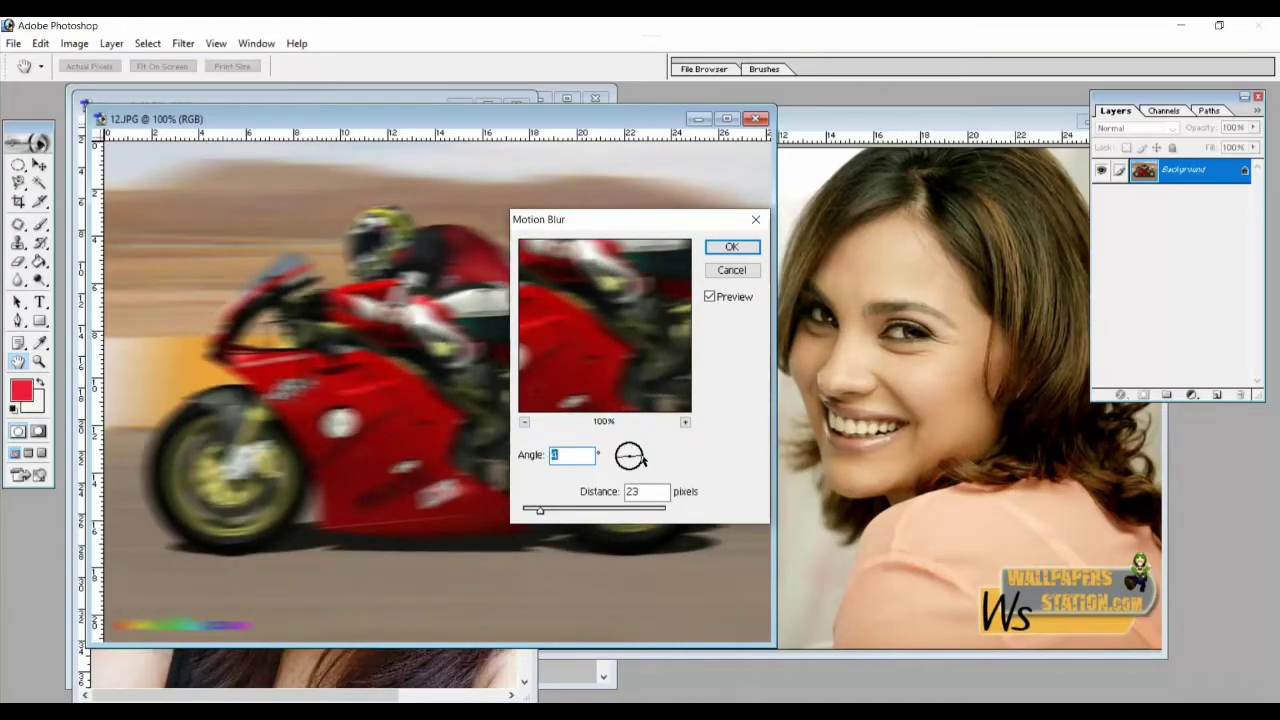
{"action": "left_click_drag", "start_coordinate": [643, 458], "coordinate": [598, 456]}
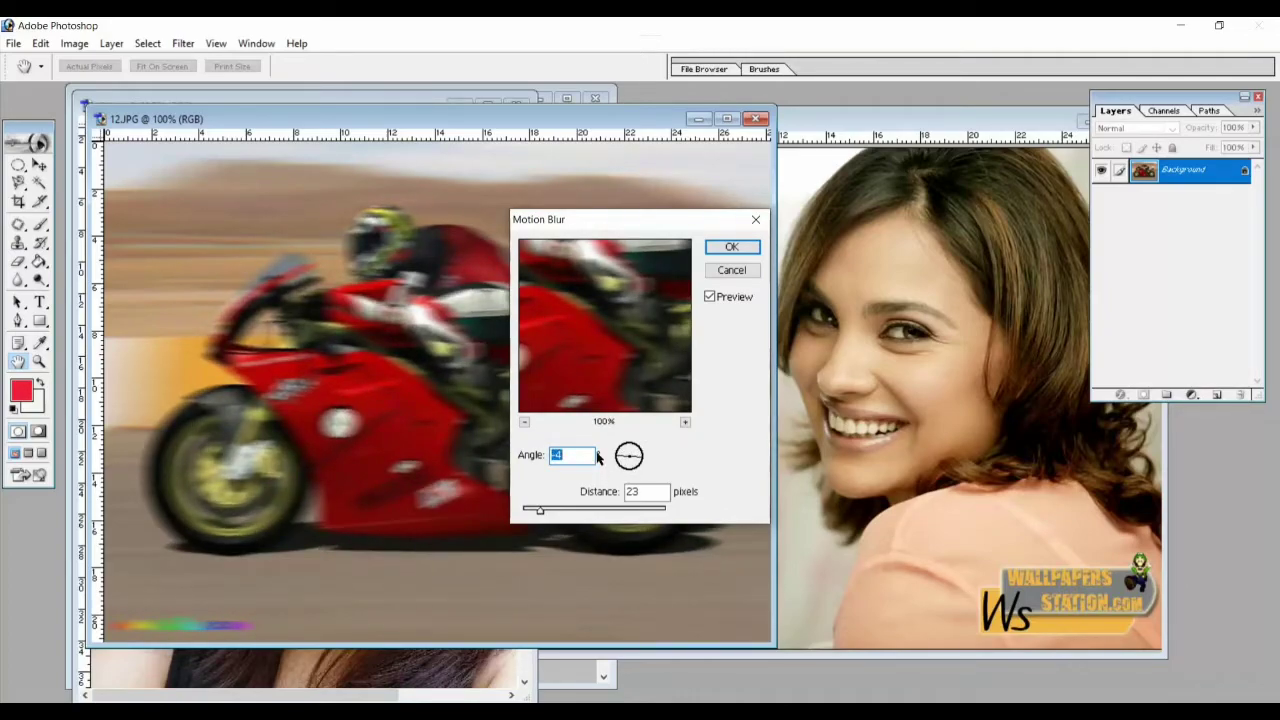
{"action": "left_click", "coordinate": [731, 247]}
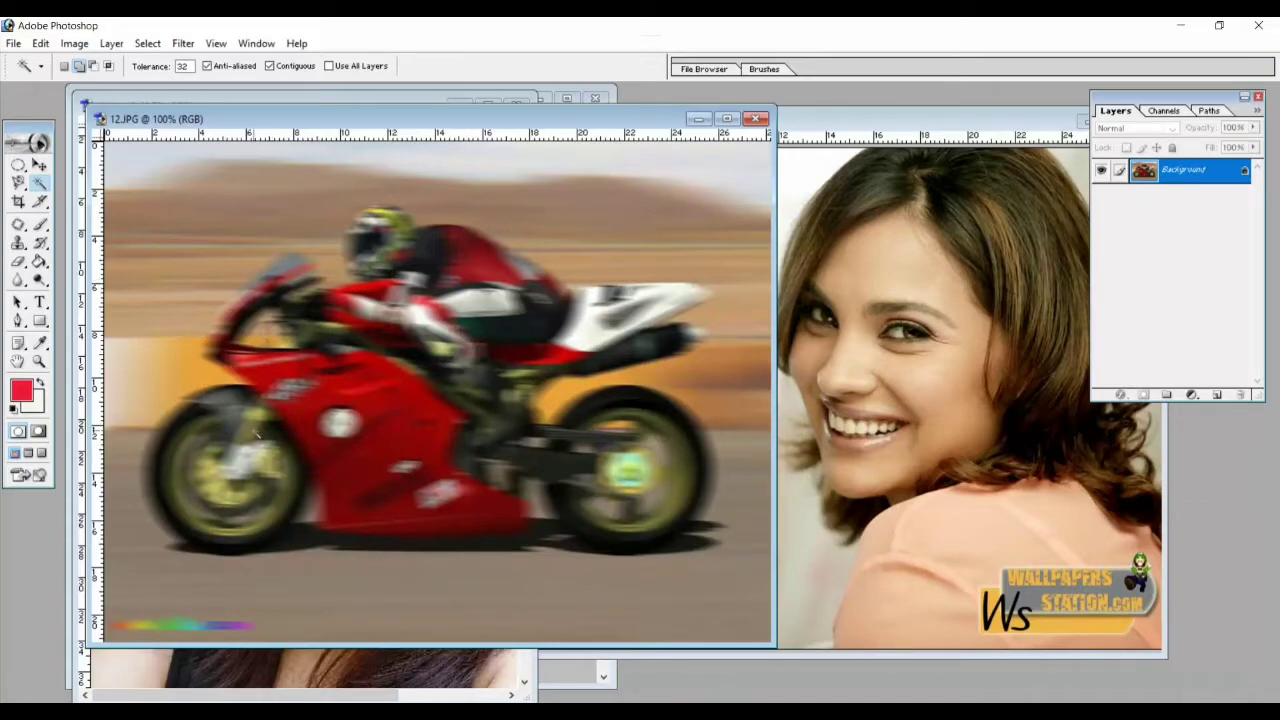
Undo the motion blur and apply a Spin Radial Blur to the motorbike
{"action": "key", "text": "ctrl+z"}
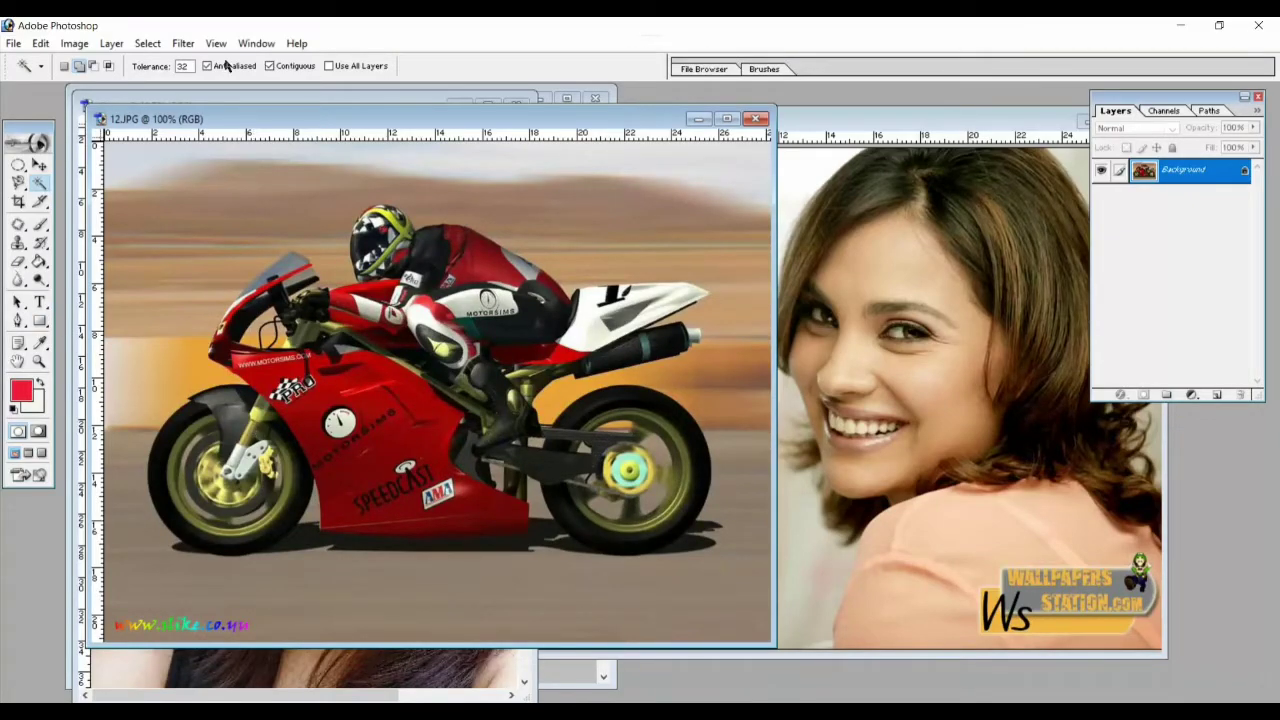
{"action": "left_click", "coordinate": [184, 43]}
{"action": "mouse_move", "coordinate": [205, 166]}
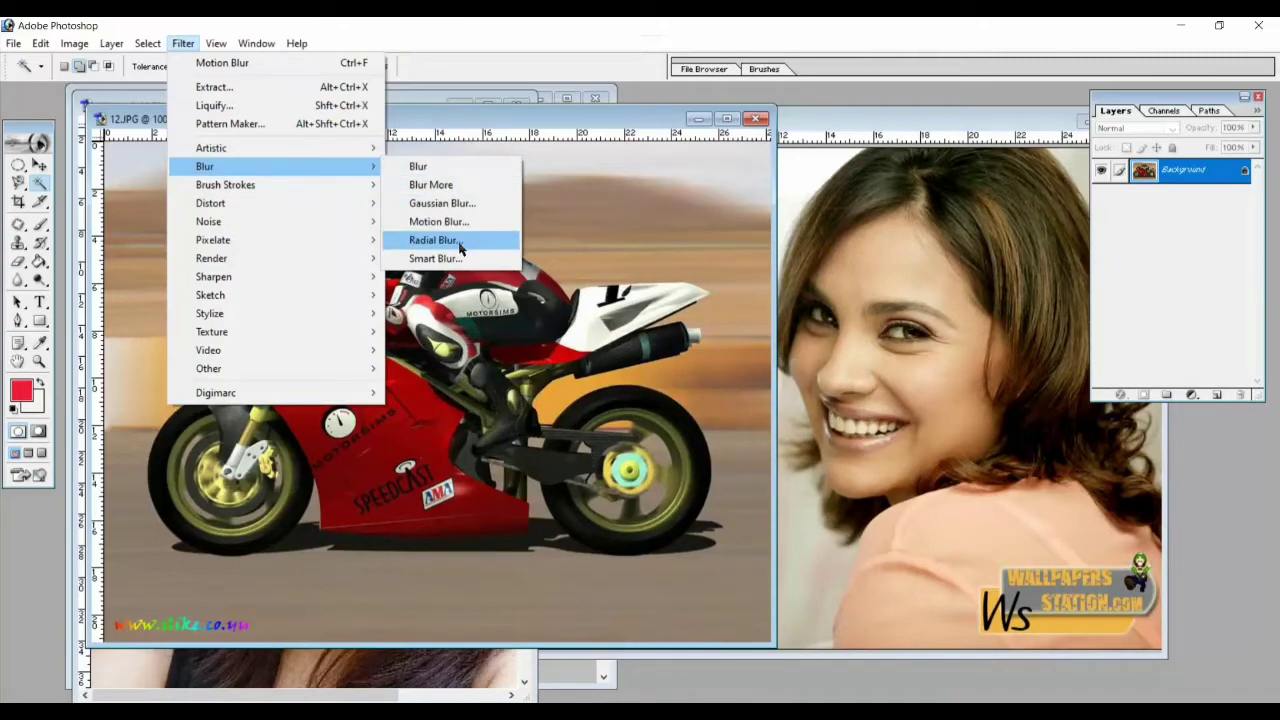
{"action": "left_click", "coordinate": [460, 249]}
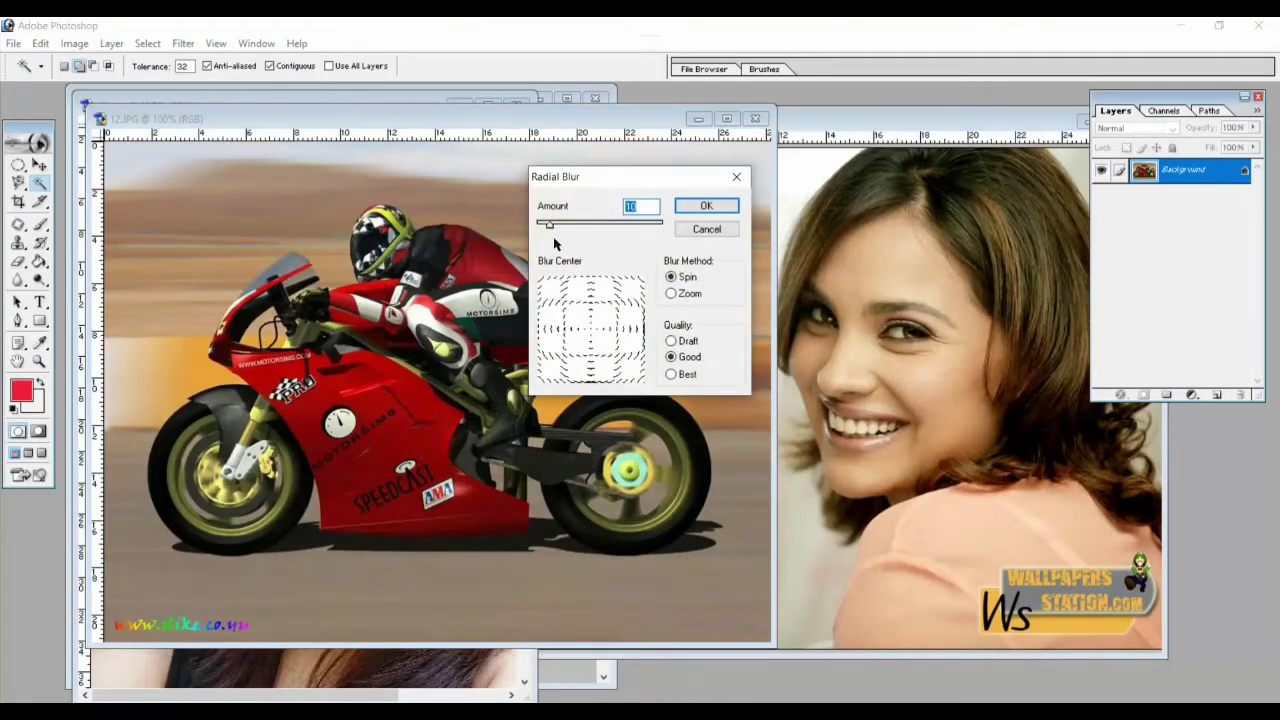
{"action": "left_click", "coordinate": [706, 206]}
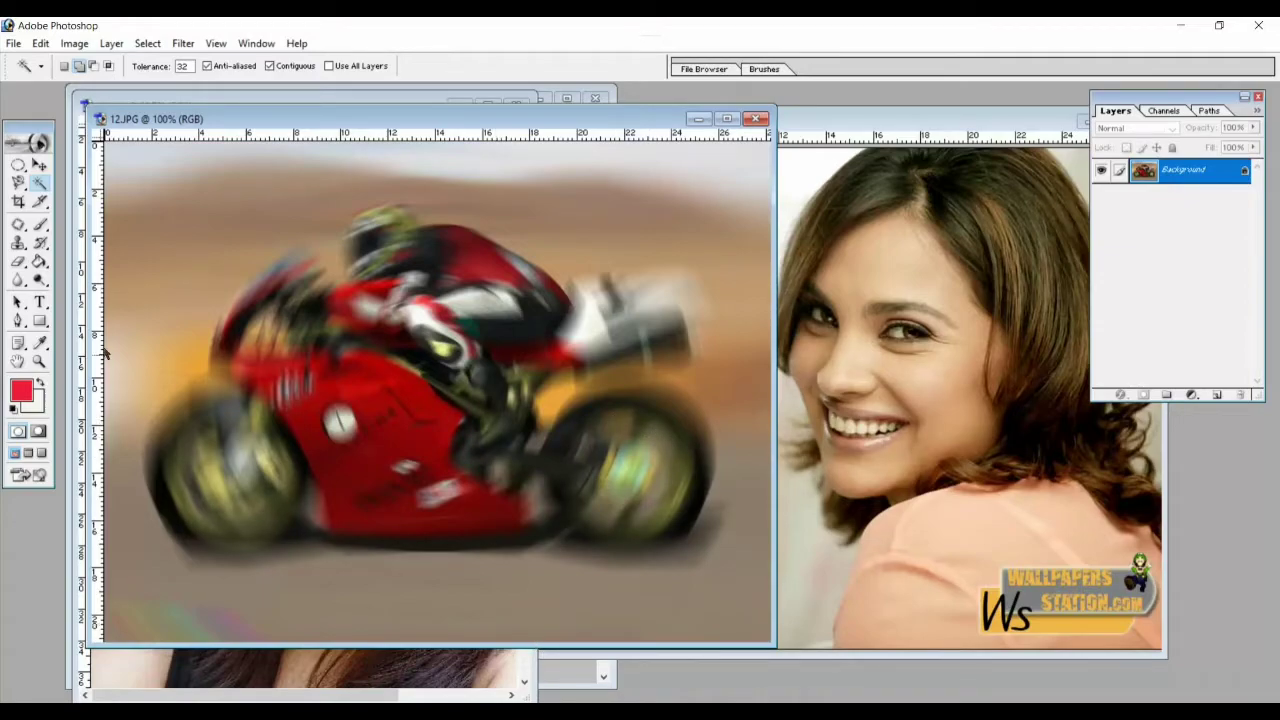
Close the Filter menu and undo the radial blur, restoring the sharp 12.JPG photo
{"action": "left_click", "coordinate": [183, 43]}
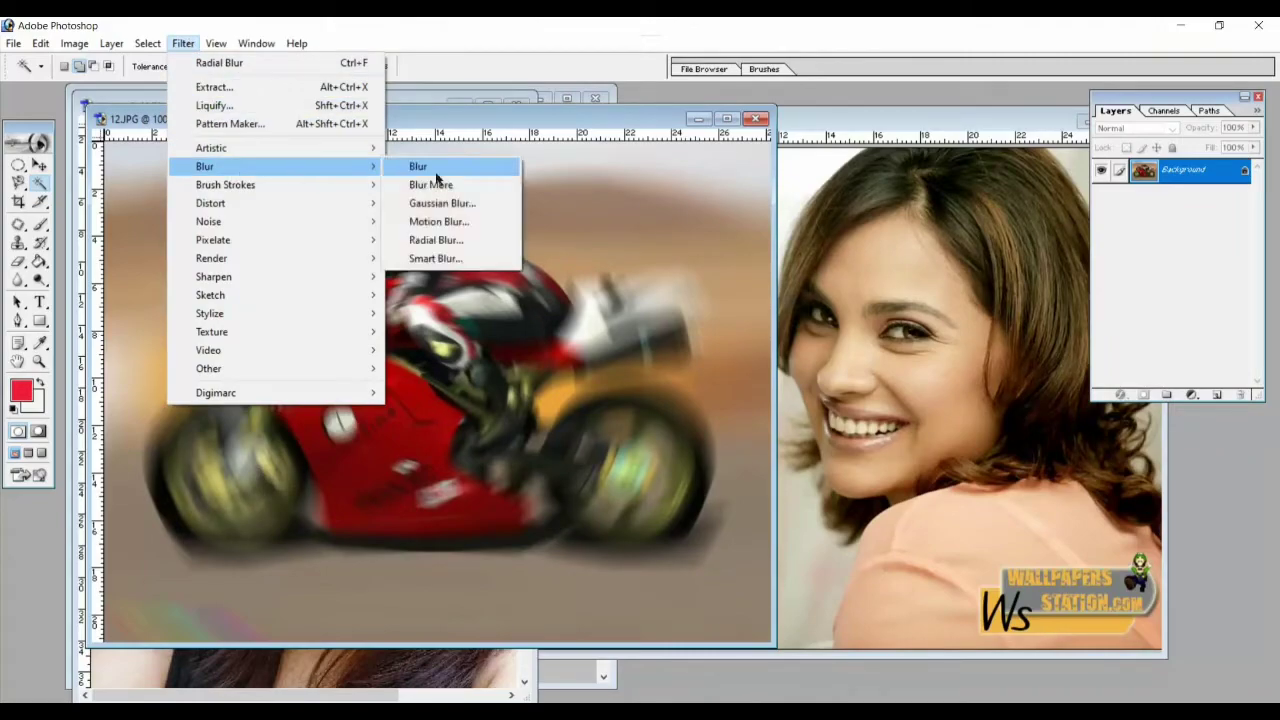
{"action": "mouse_move", "coordinate": [205, 166]}
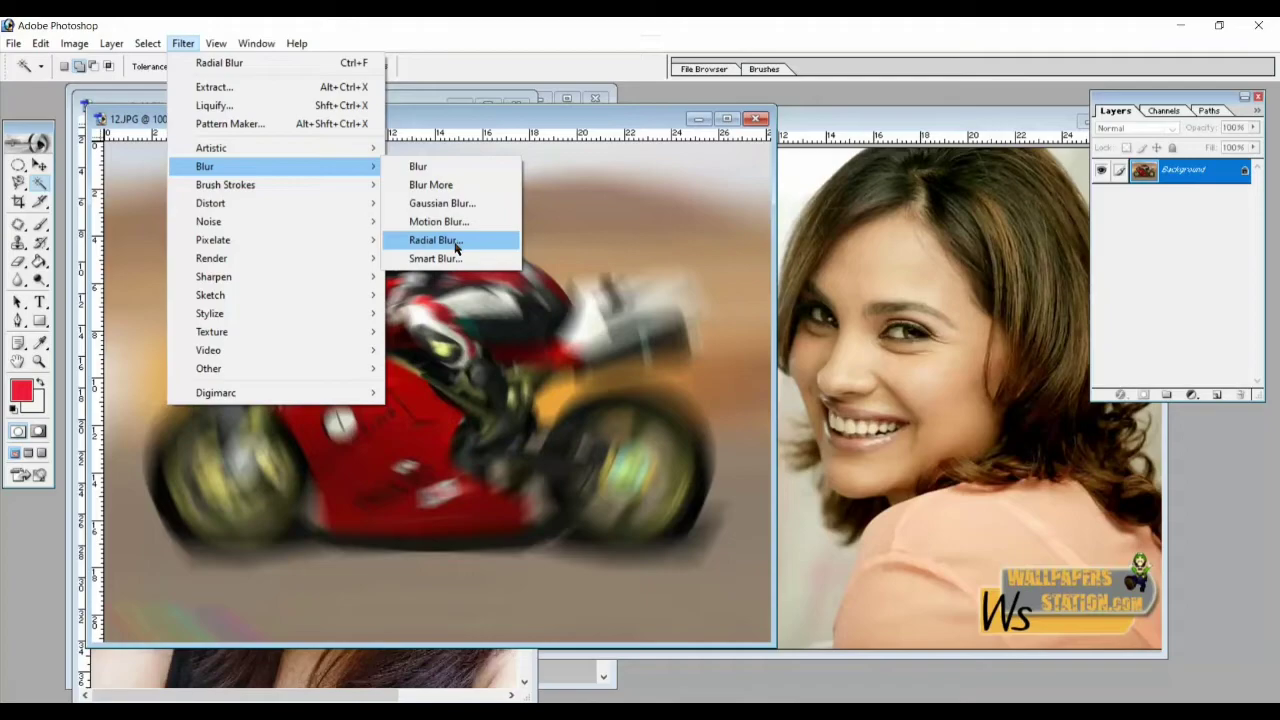
{"action": "left_click", "coordinate": [649, 246]}
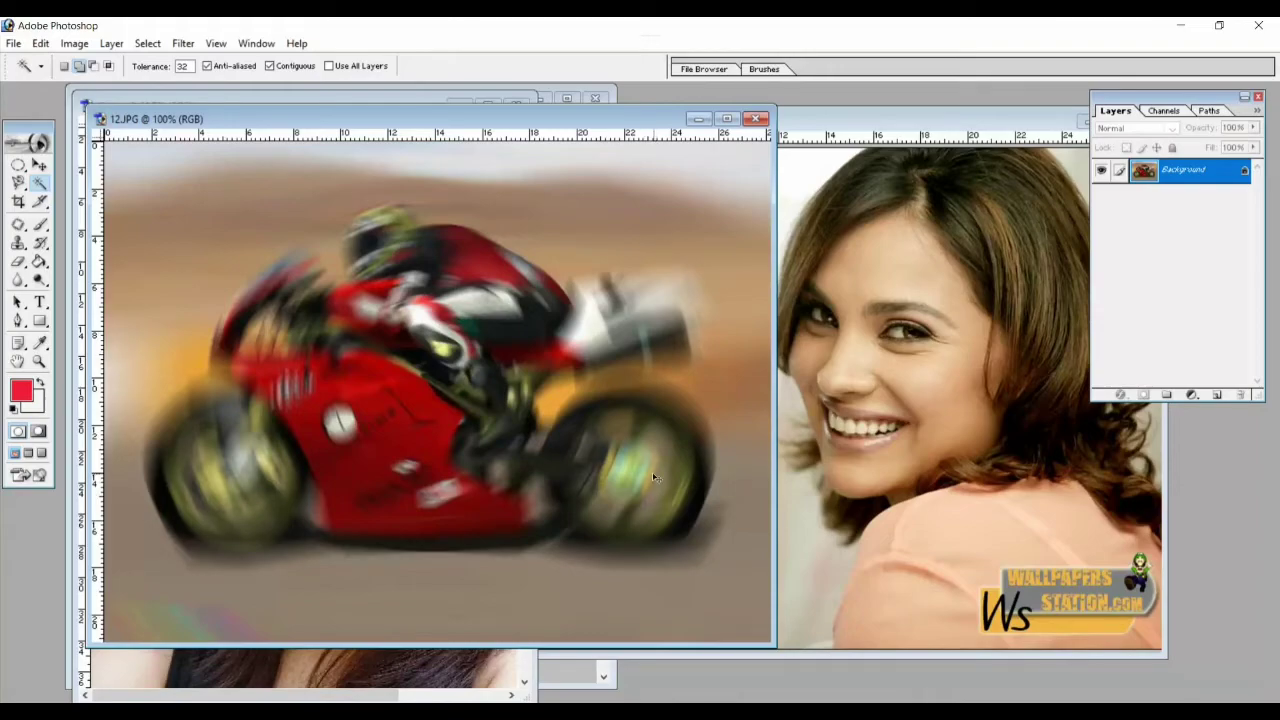
{"action": "key", "text": "ctrl+z"}
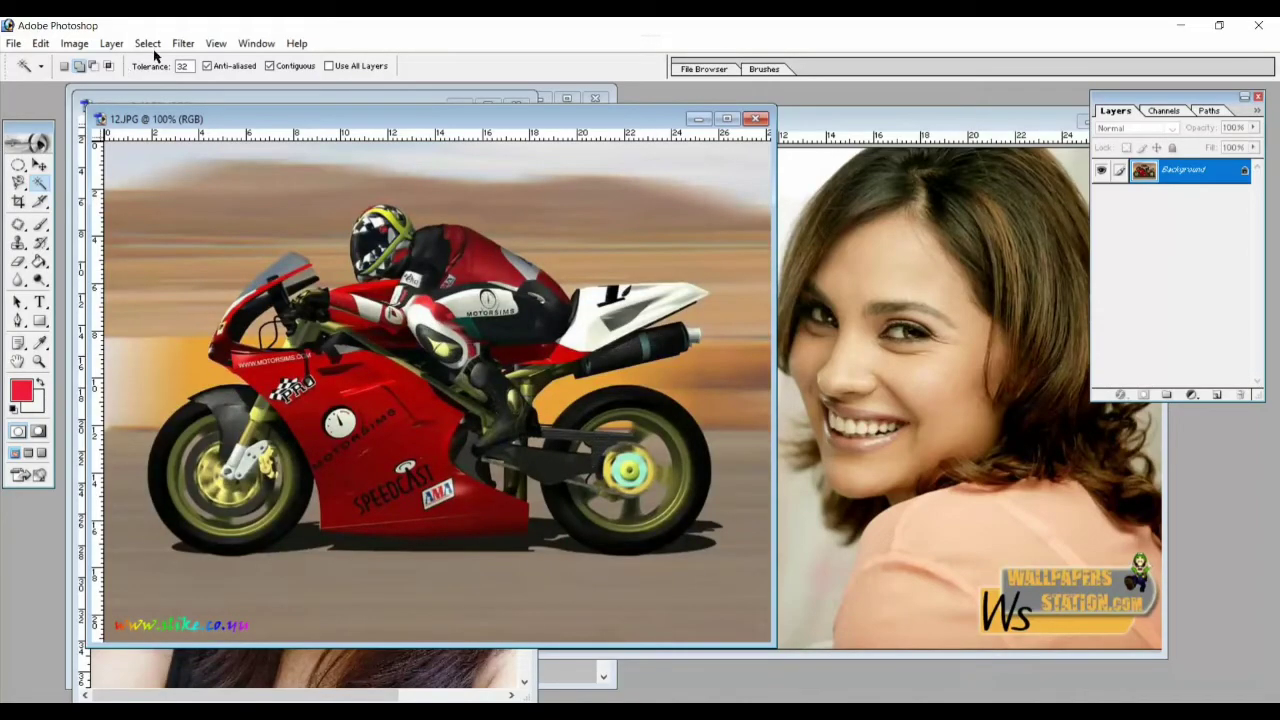
Open the Filter menu to reach the Artistic filters for the motorbike image
{"action": "left_click", "coordinate": [181, 43]}
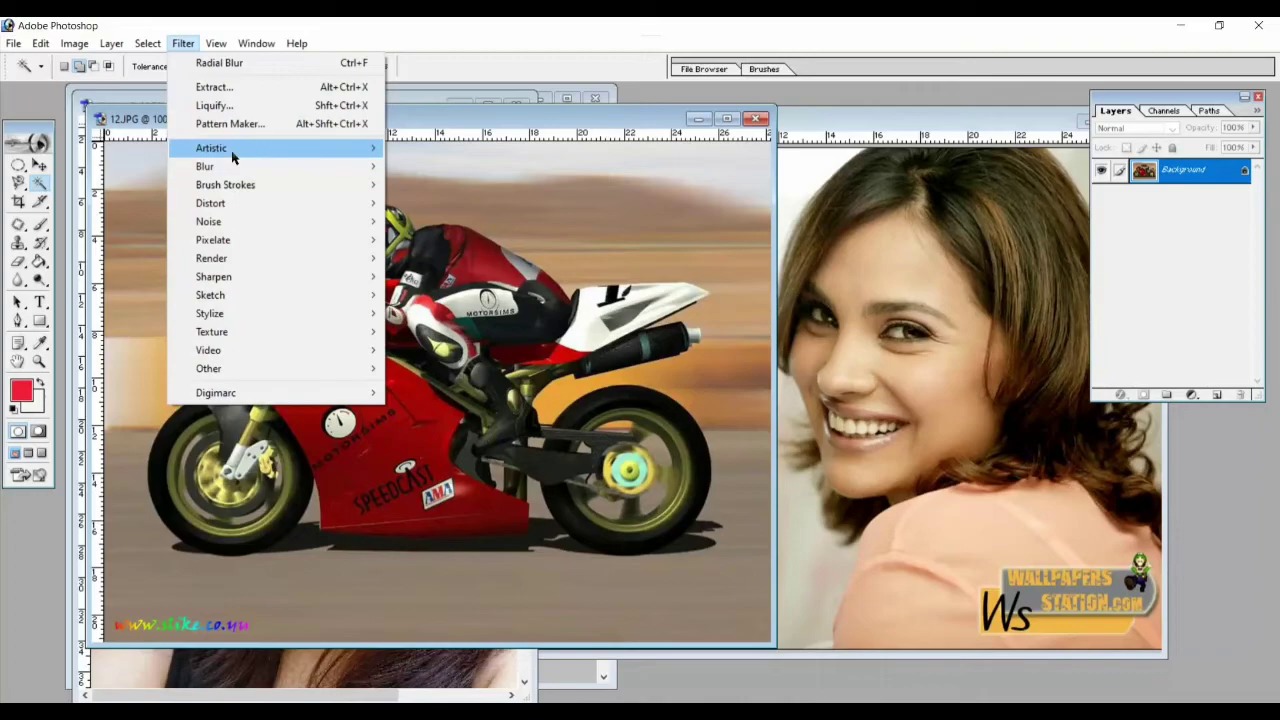